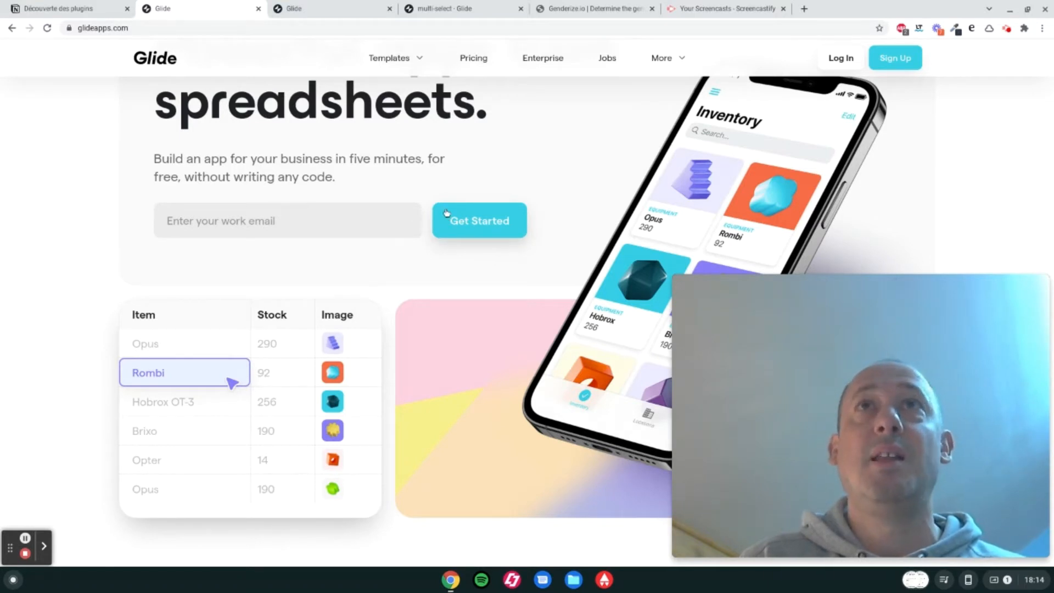
click(42, 549)
click(217, 547)
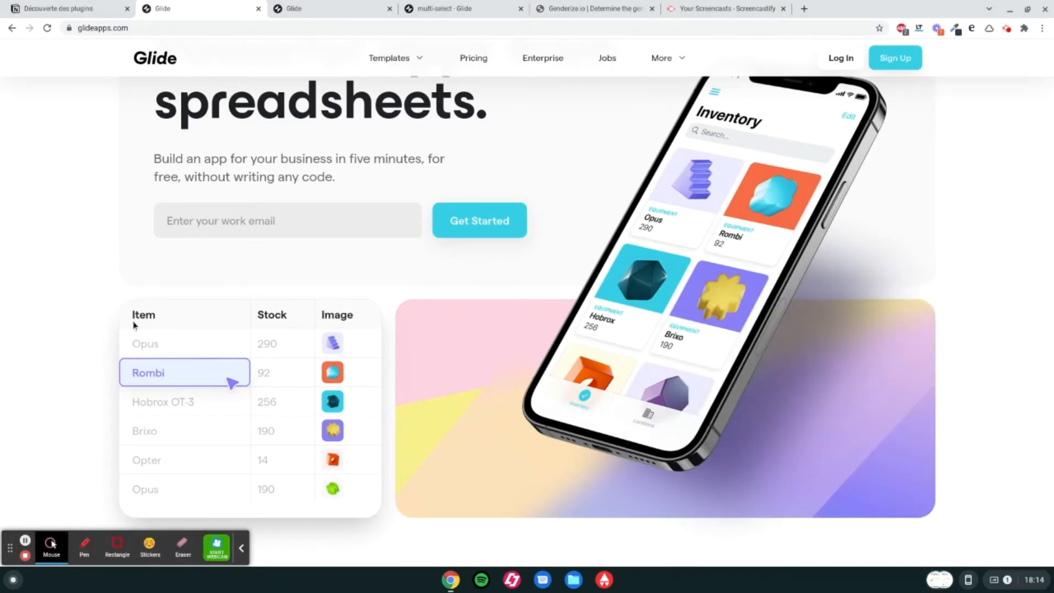
click(241, 548)
Step: Open the Plugins page through the link at the end of the Glide home page
scroll(800, 432, down, 8)
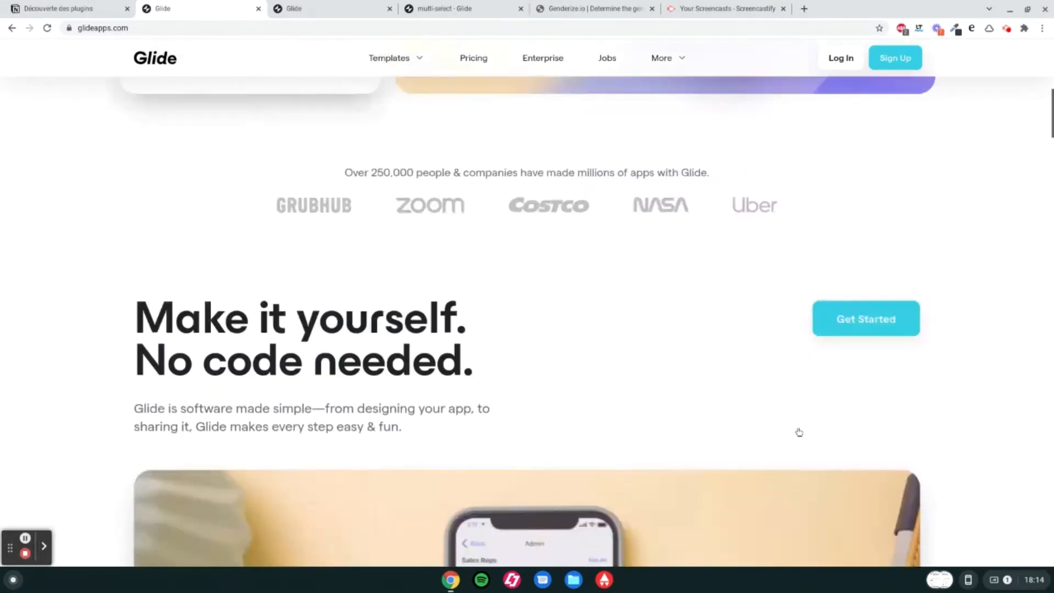
scroll(799, 432, down, 20)
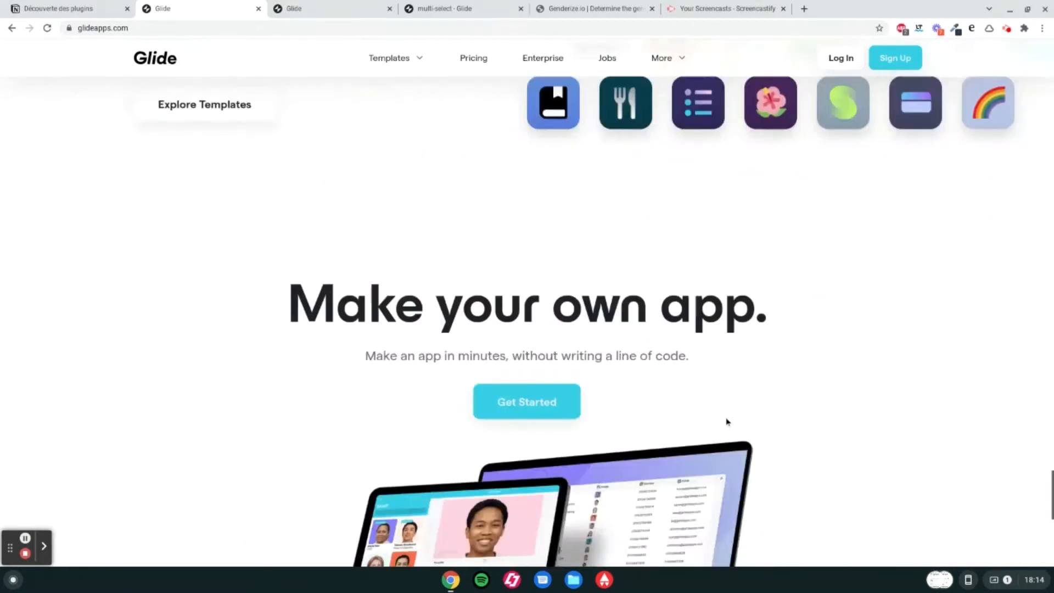
scroll(727, 422, down, 10)
click(469, 389)
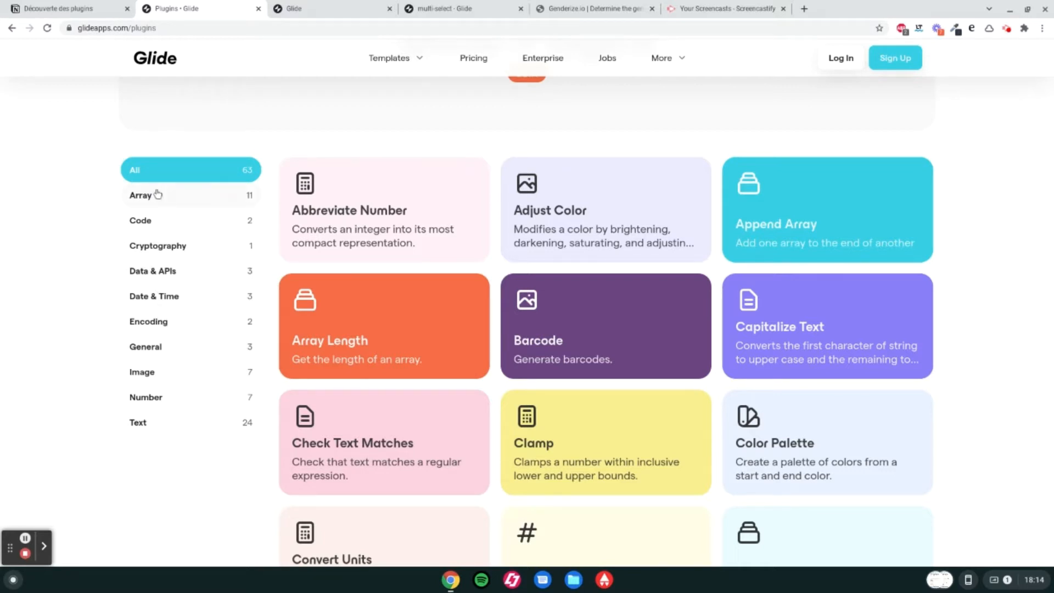
Step: Browse the Text, Image, Date & Time and Data & APIs plugin categories, and open the Fetch JSON plugin's page
click(166, 425)
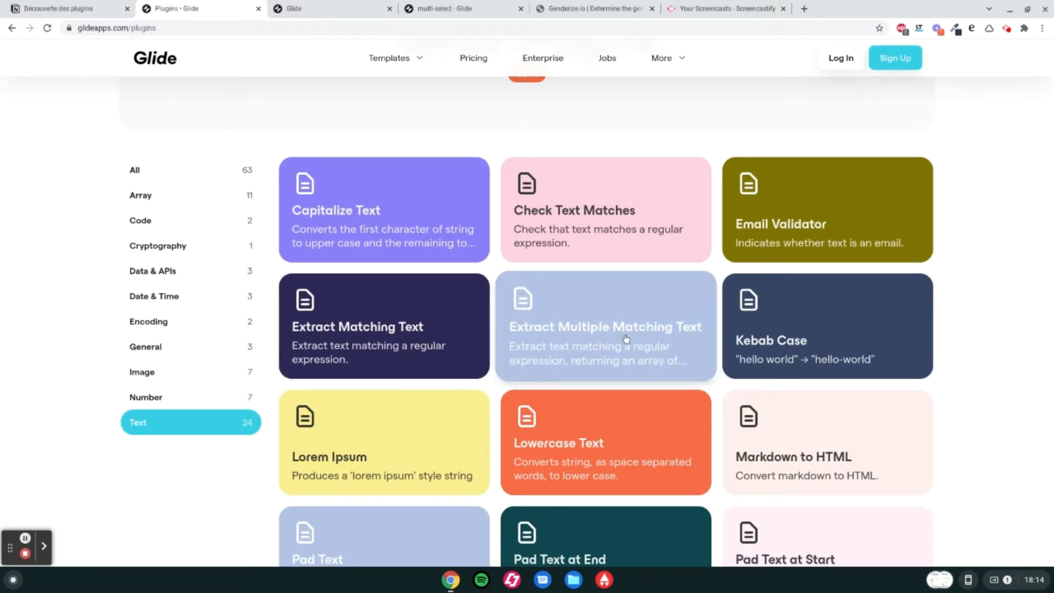
click(160, 377)
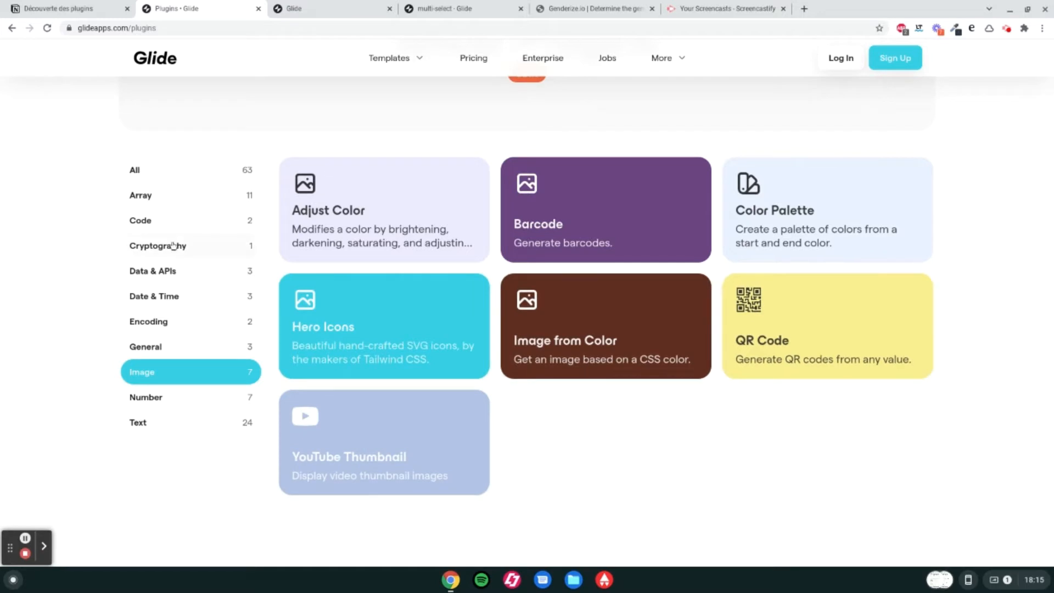
click(170, 300)
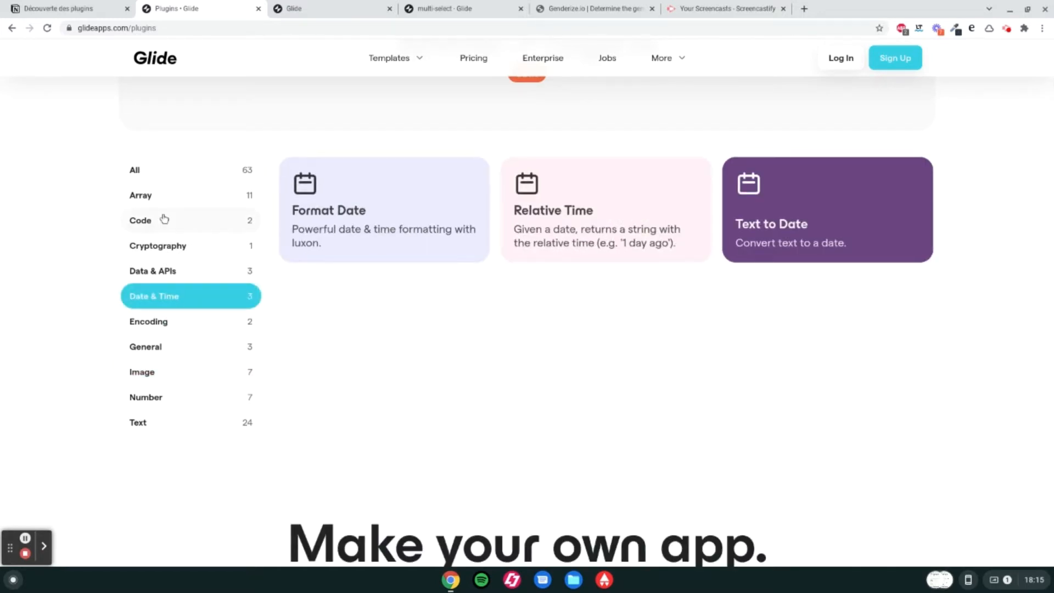
click(159, 276)
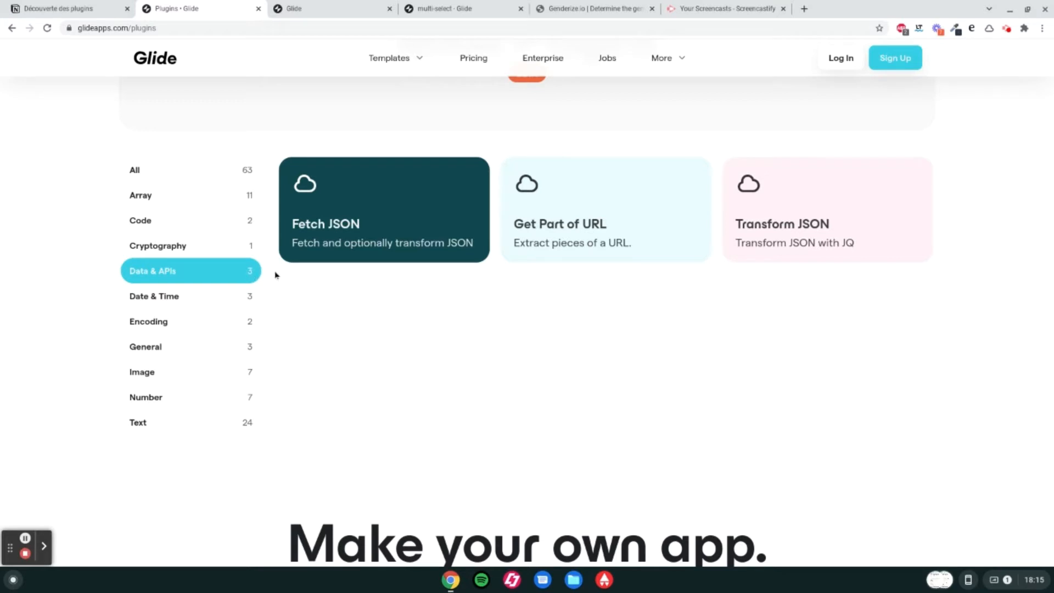
click(322, 254)
Step: Switch to genderize.io, try the sample API request for the name peter, and close its response page
click(569, 8)
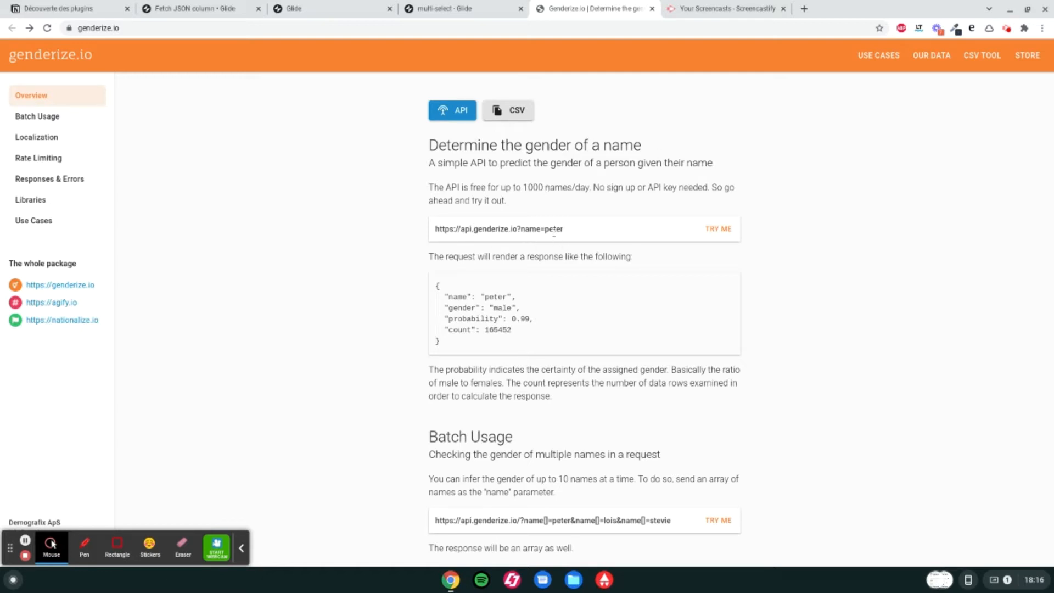
click(726, 231)
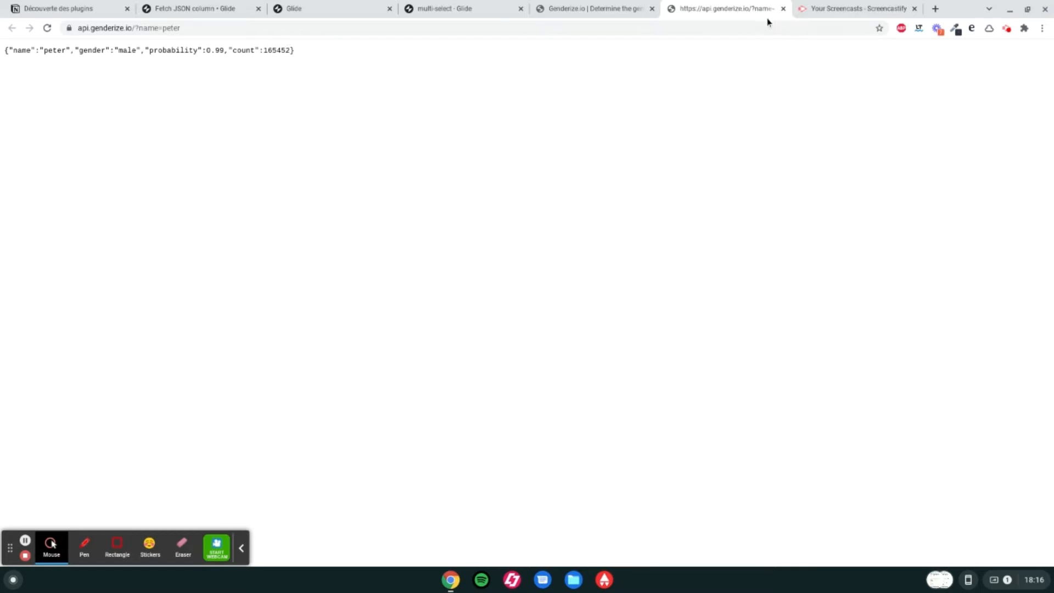
click(783, 9)
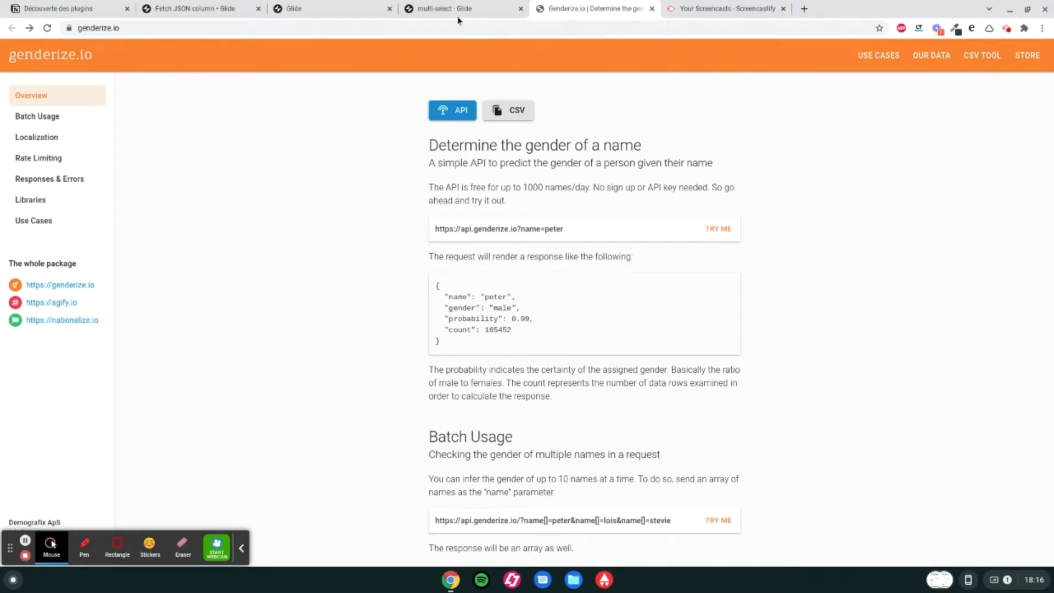
Step: Return to Glide's Fetch JSON column page and copy the plugin's link
click(443, 8)
click(334, 10)
click(209, 17)
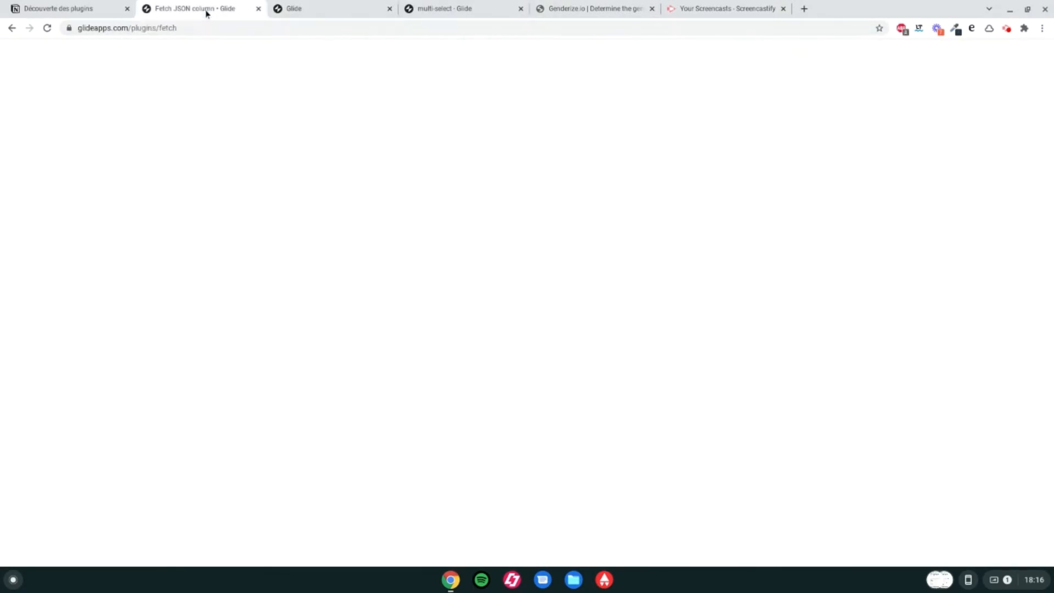
click(325, 4)
click(188, 9)
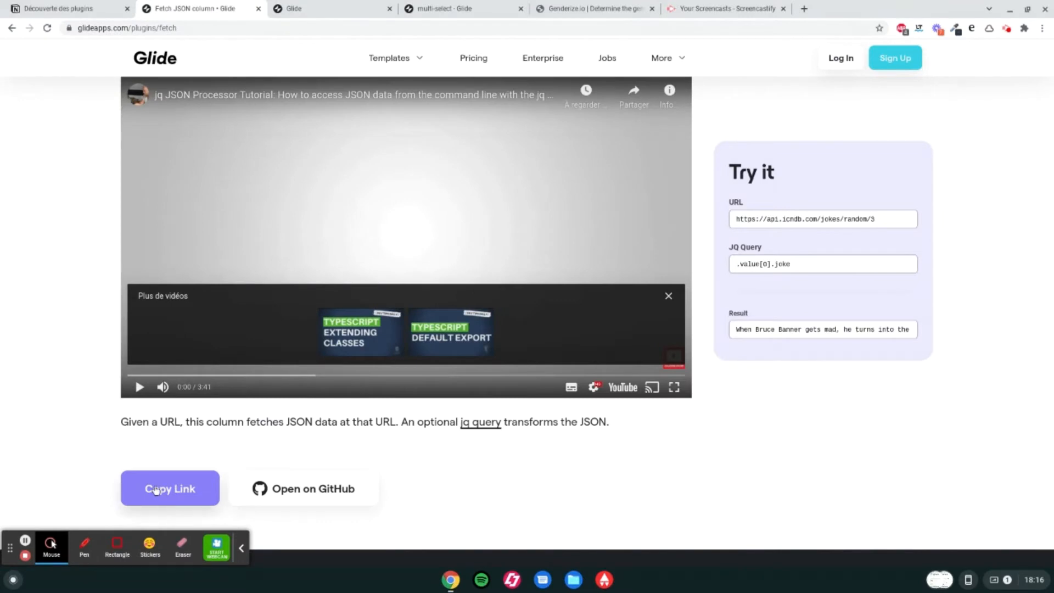
click(240, 555)
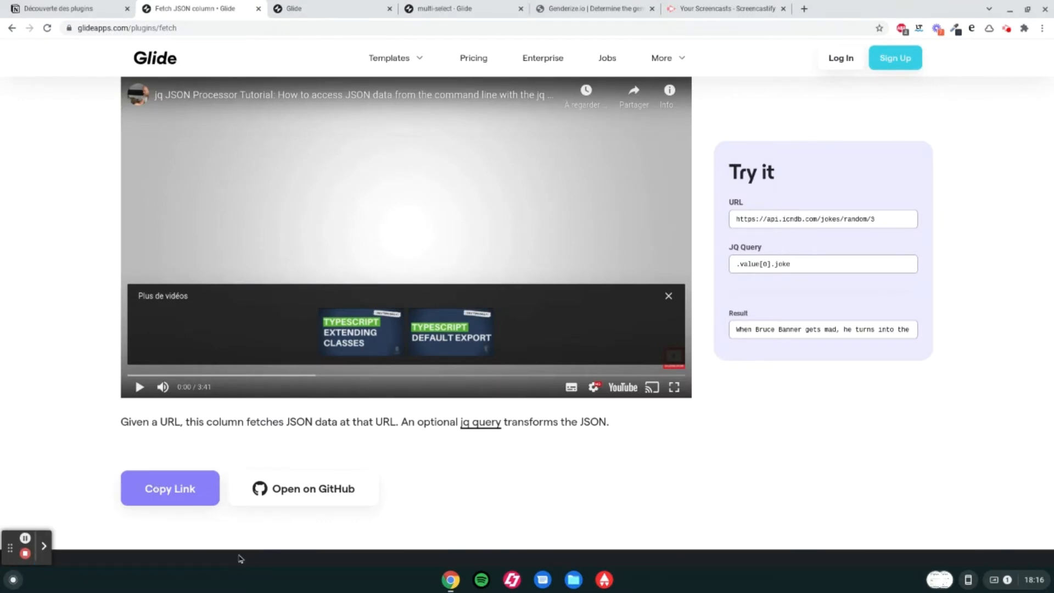
click(170, 494)
Step: Switch to the Glide apps dashboard and start a new project of the Mobile App type
click(52, 8)
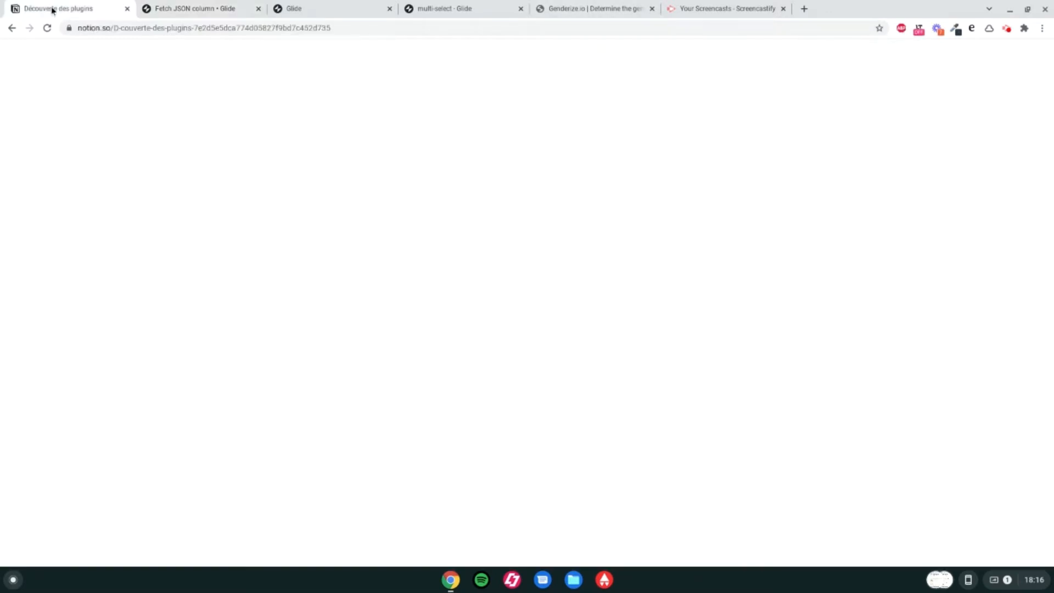
click(302, 5)
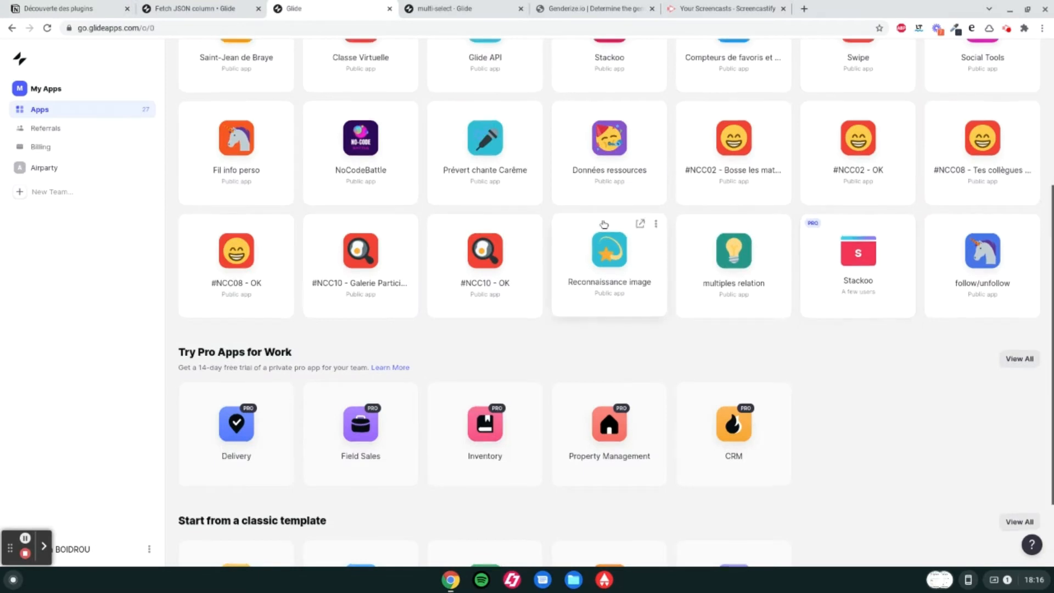
scroll(217, 161, up, 5)
click(219, 160)
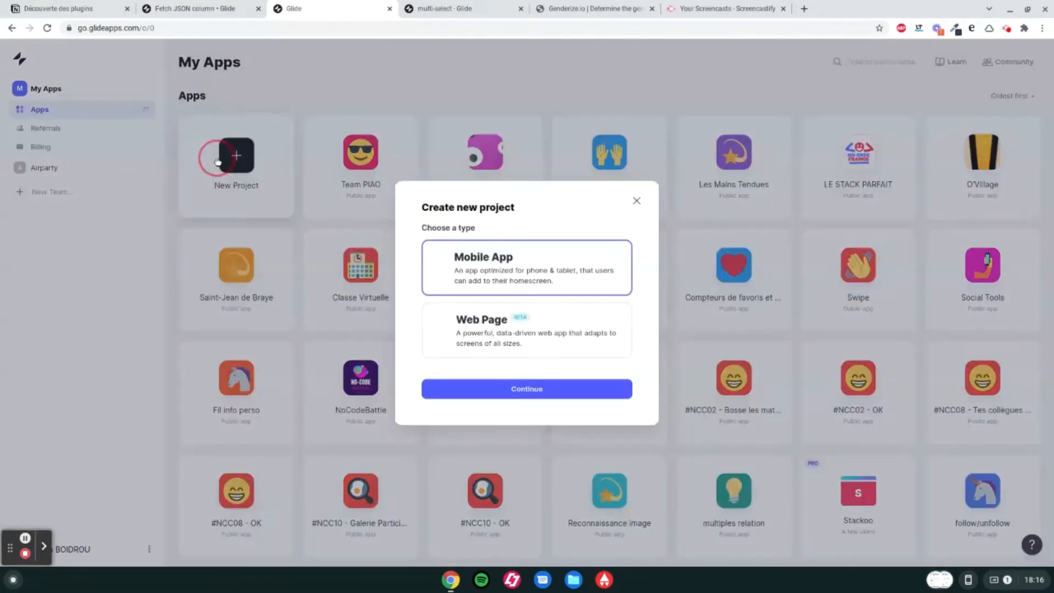
click(483, 282)
click(488, 391)
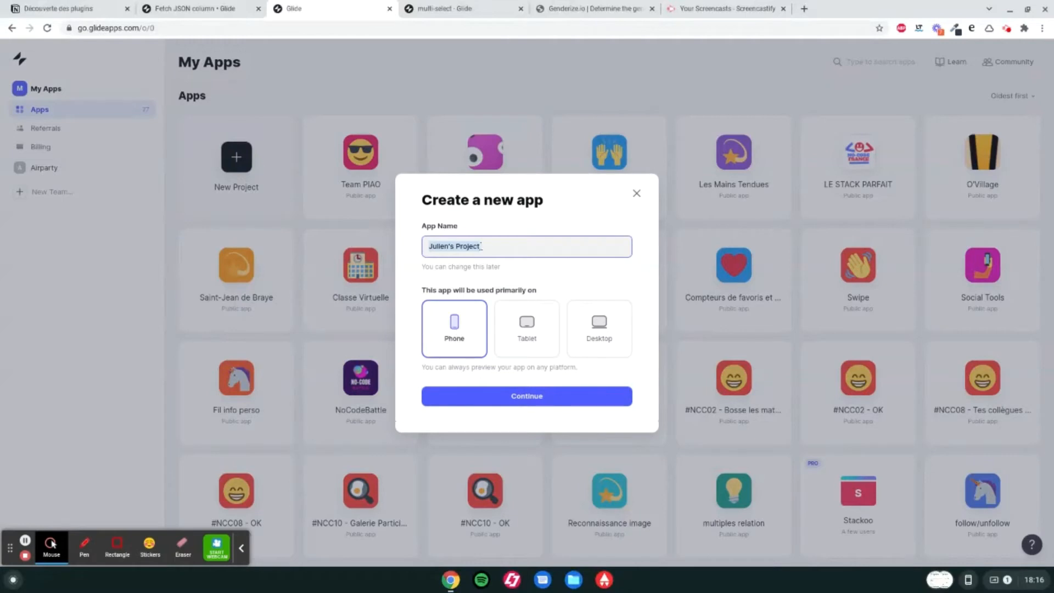
Step: Name the new phone app APi and create it with Glide Tables as the data source
text(API)
click(508, 404)
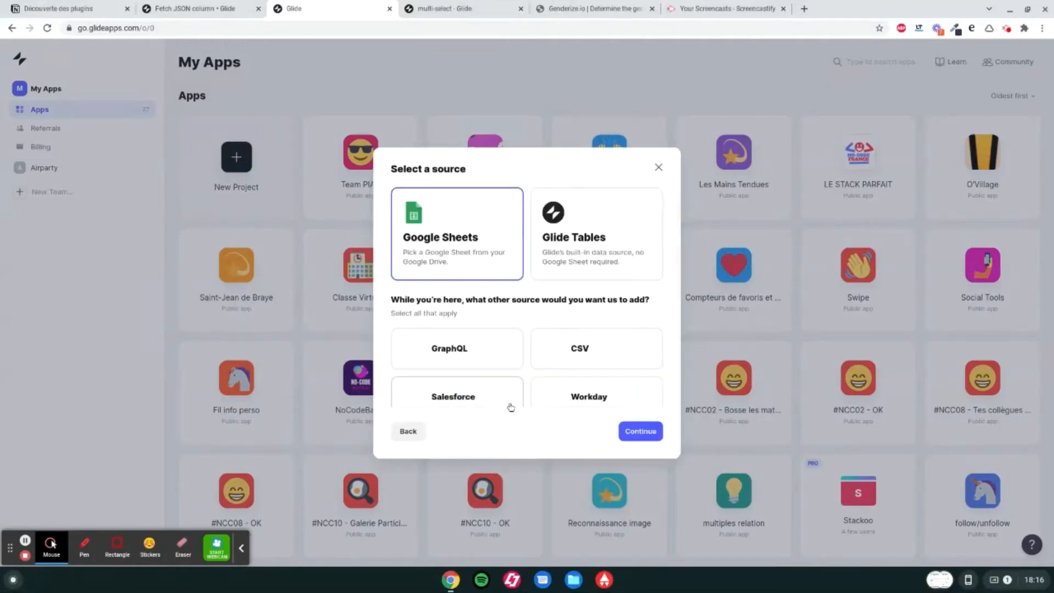
click(572, 236)
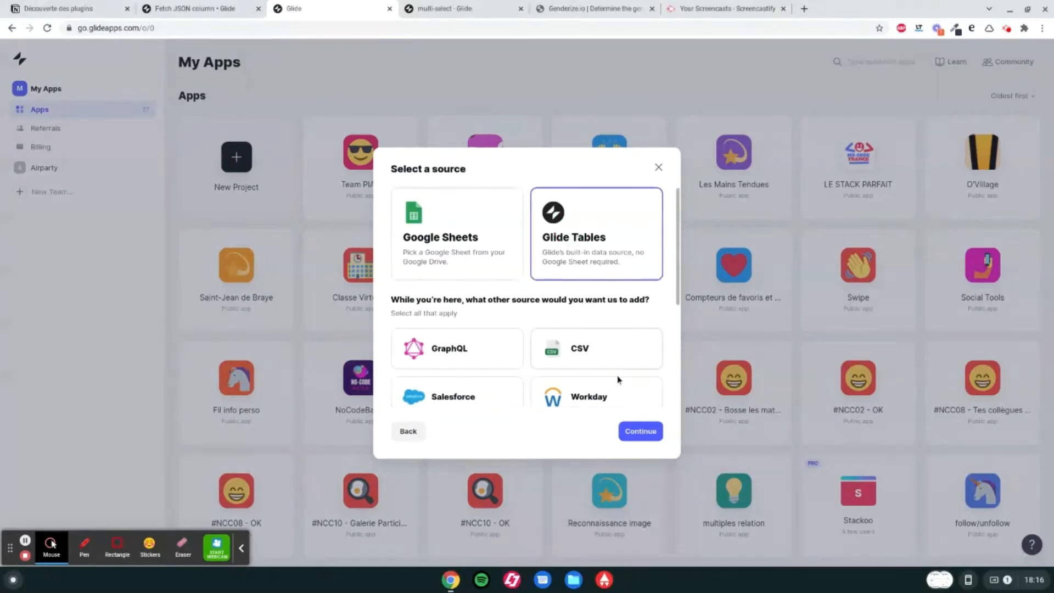
click(641, 432)
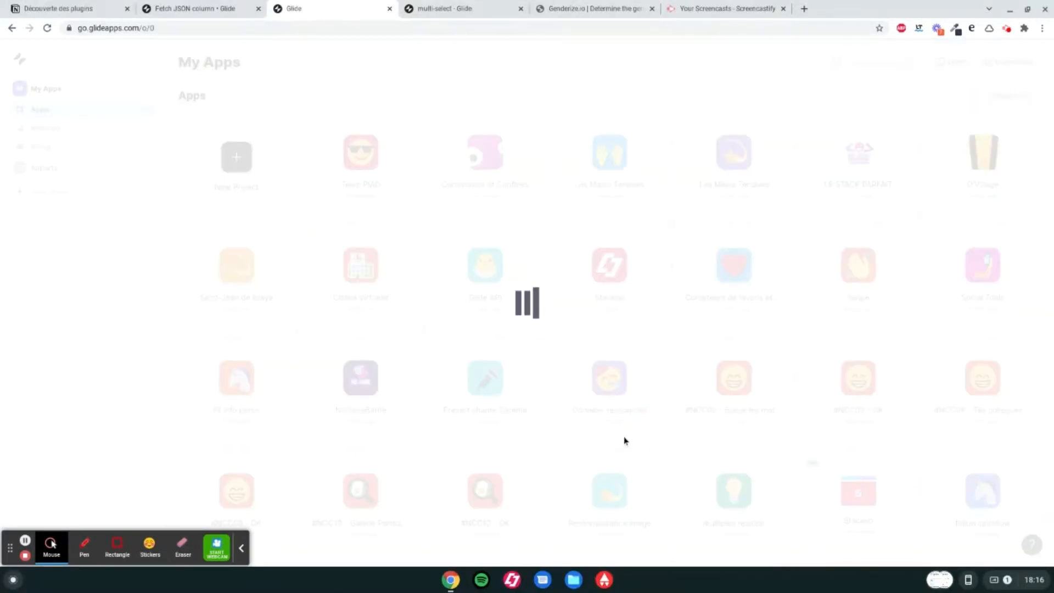
click(241, 548)
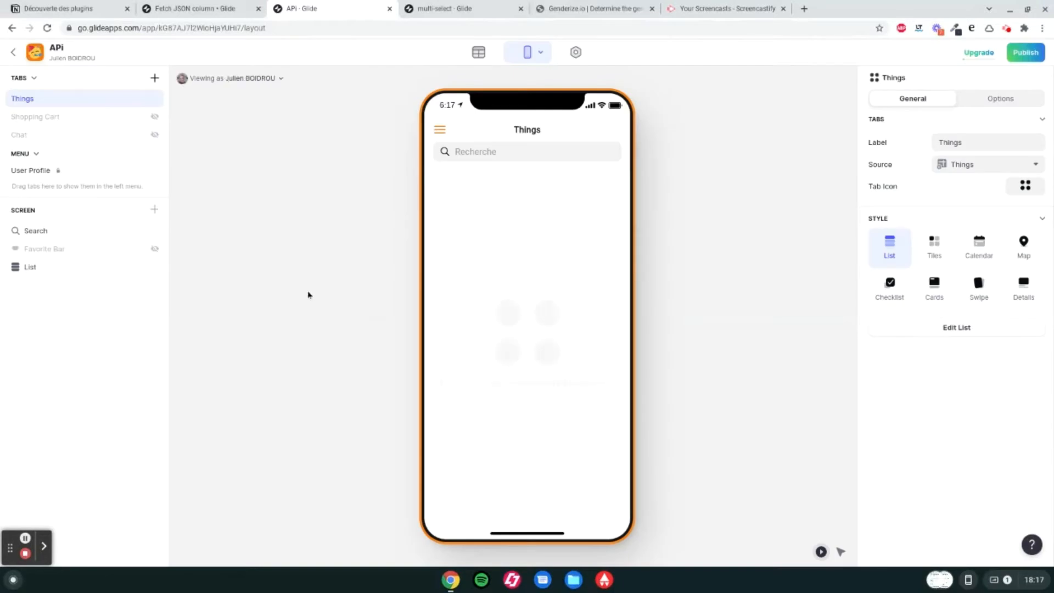
Step: Open the Users table in the data editor and add four new rows, each with a first name in the Name column
click(480, 52)
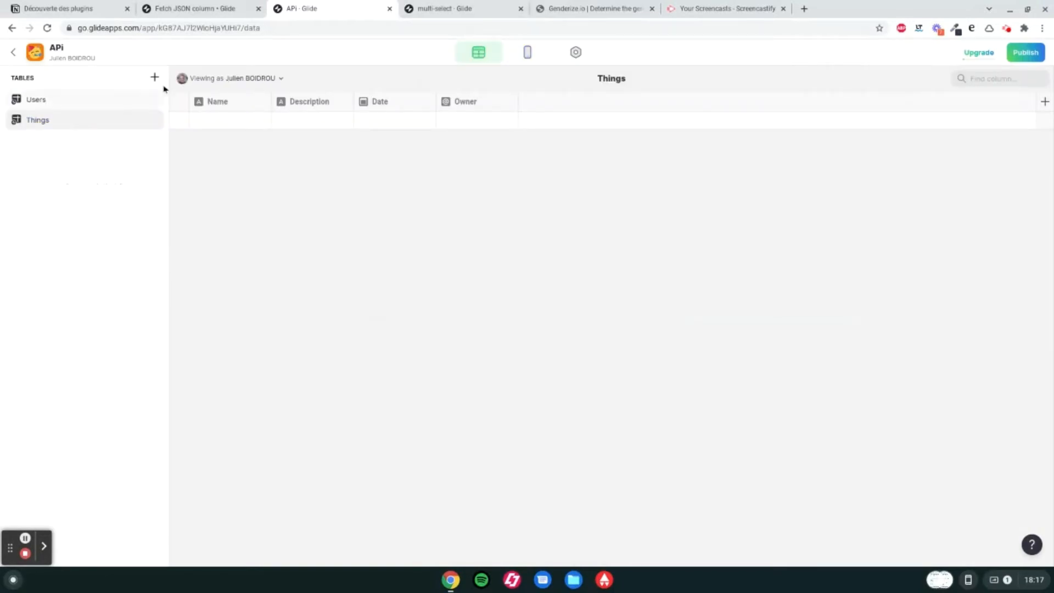
click(39, 99)
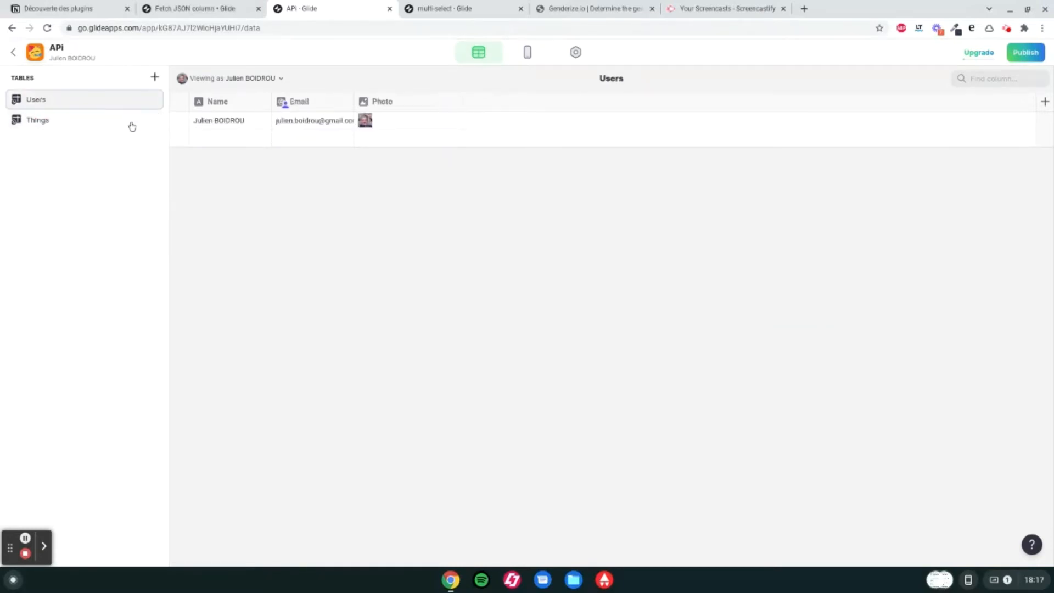
click(224, 137)
click(224, 137)
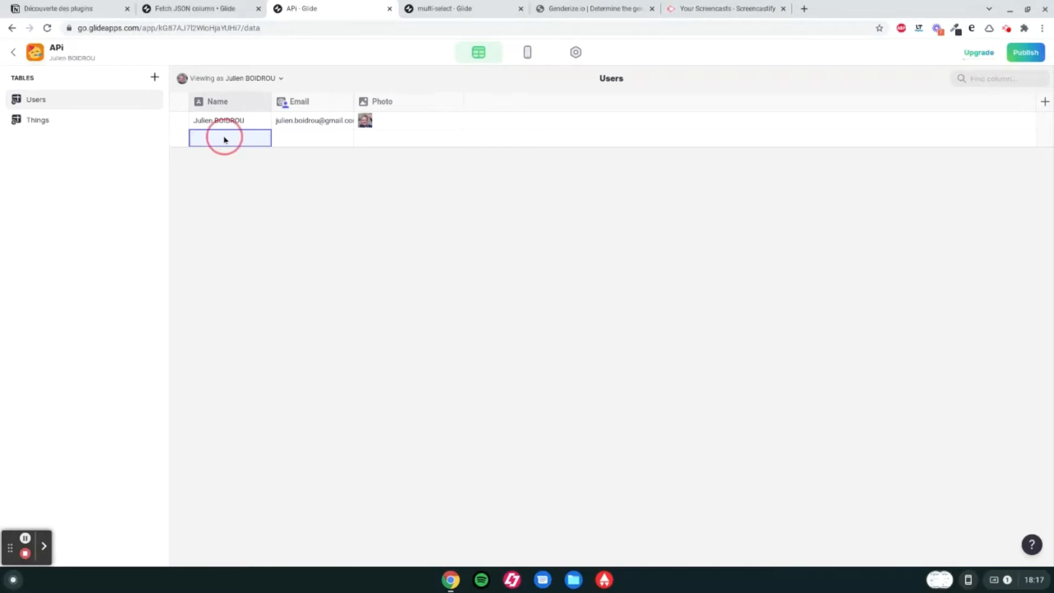
text(Juli)
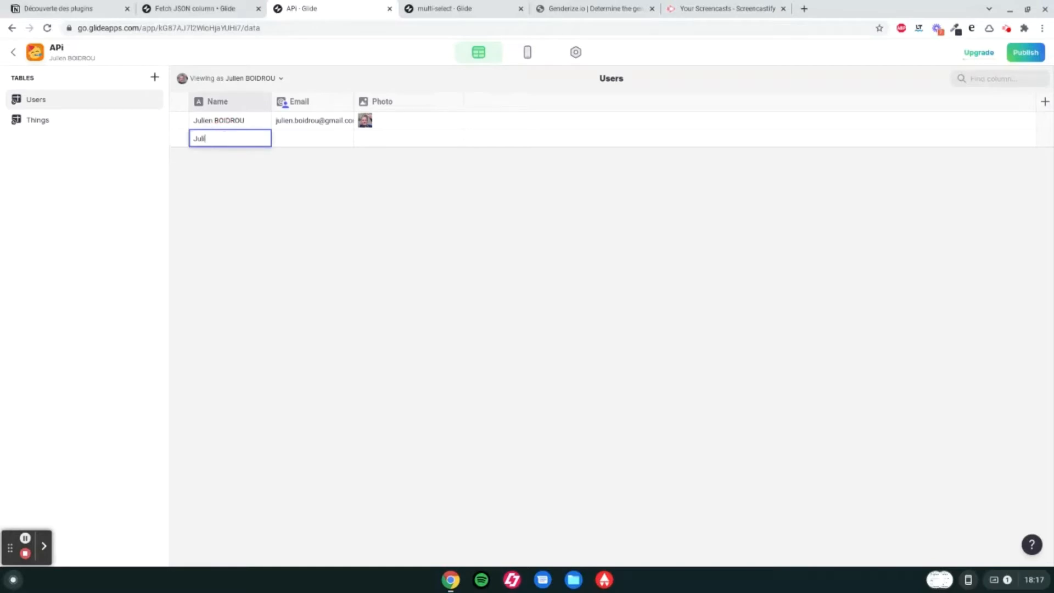
text(en)
key(Return)
key(Return)
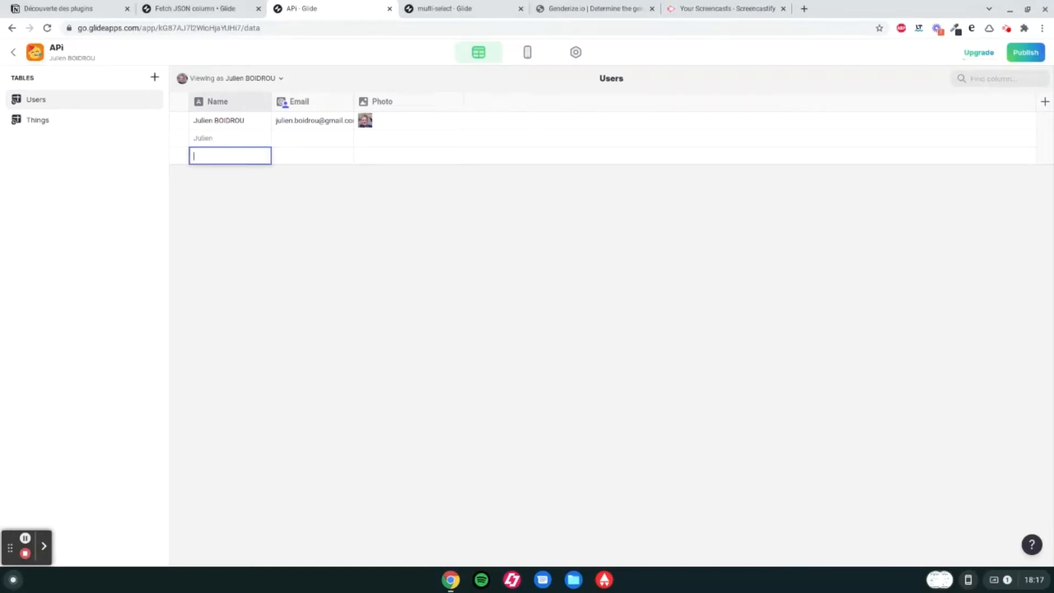
text(MArie)
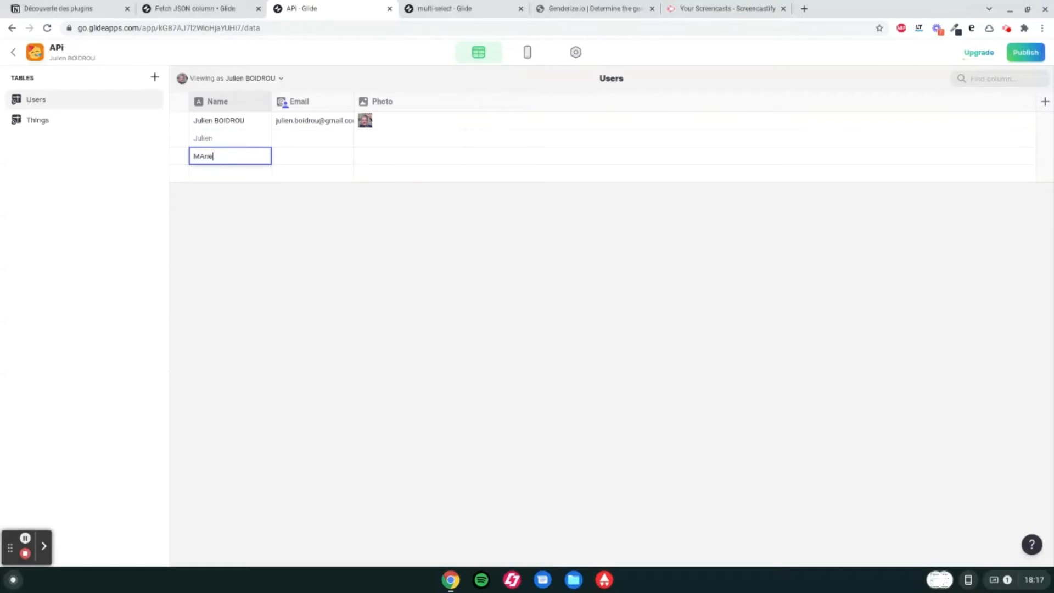
key(Return)
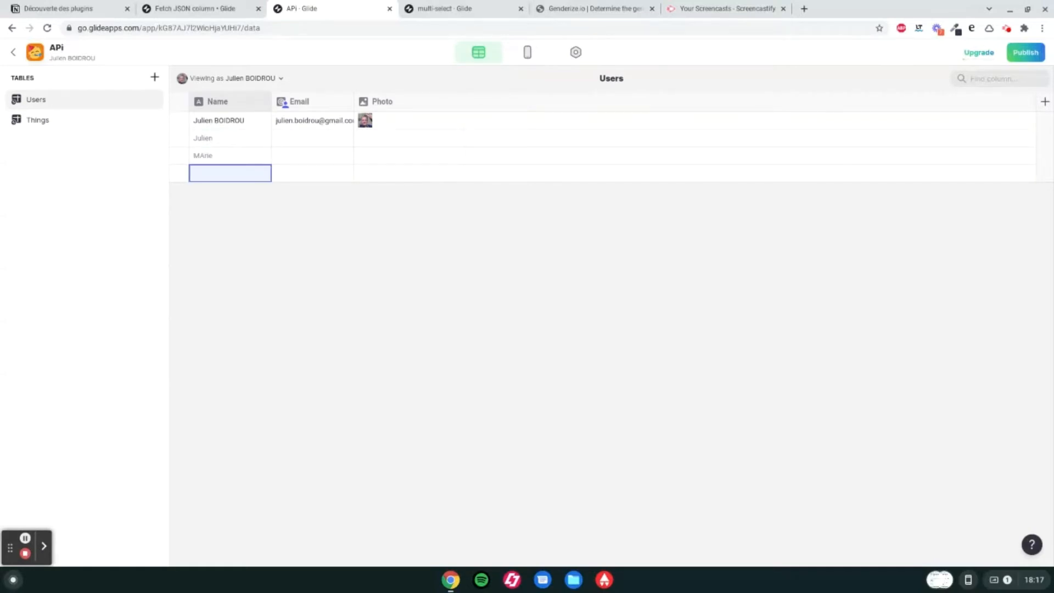
key(Return)
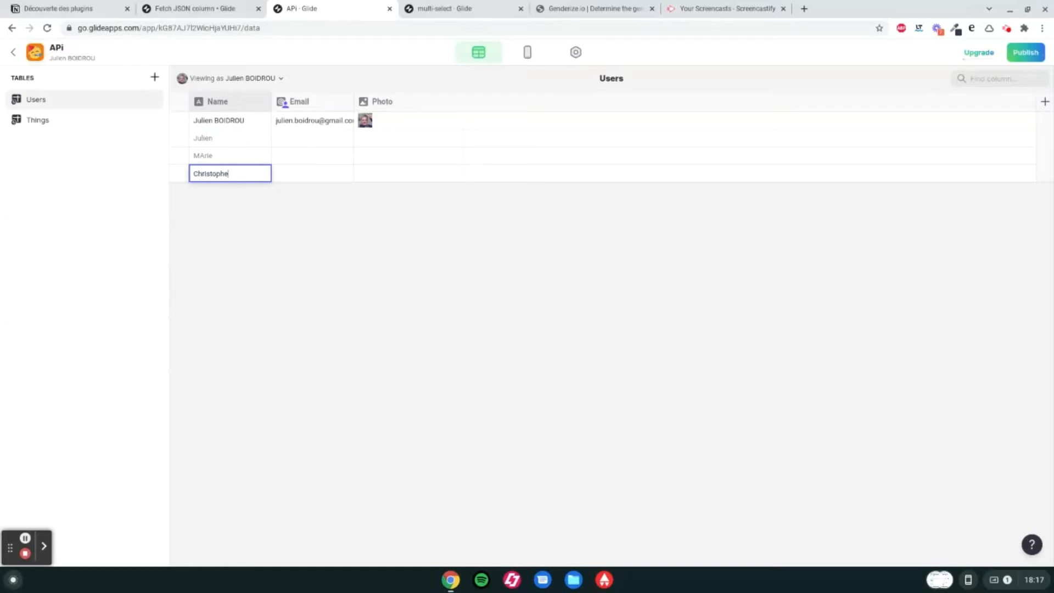
key(Return)
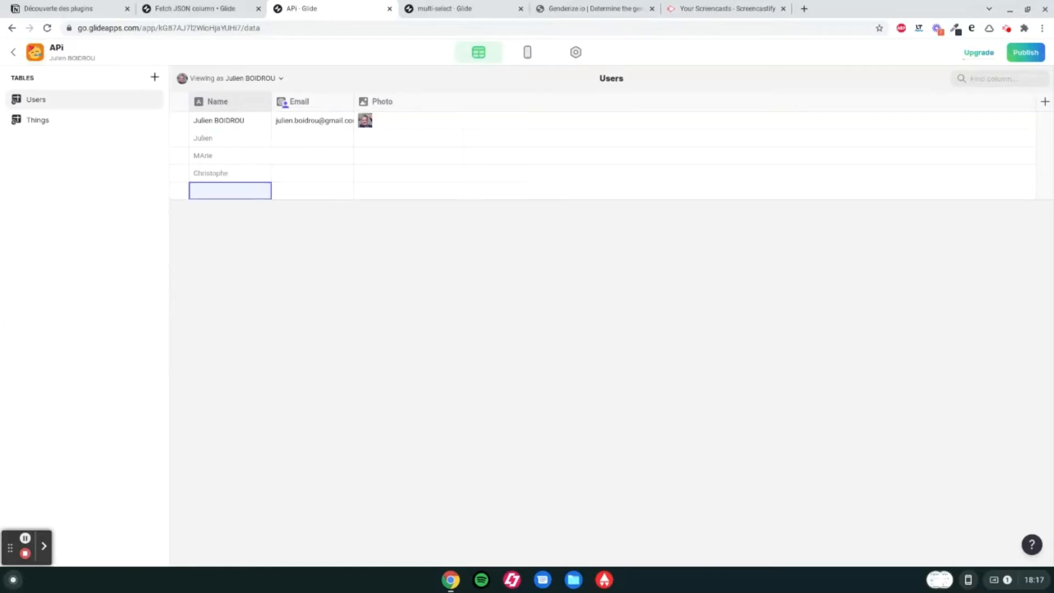
key(Return)
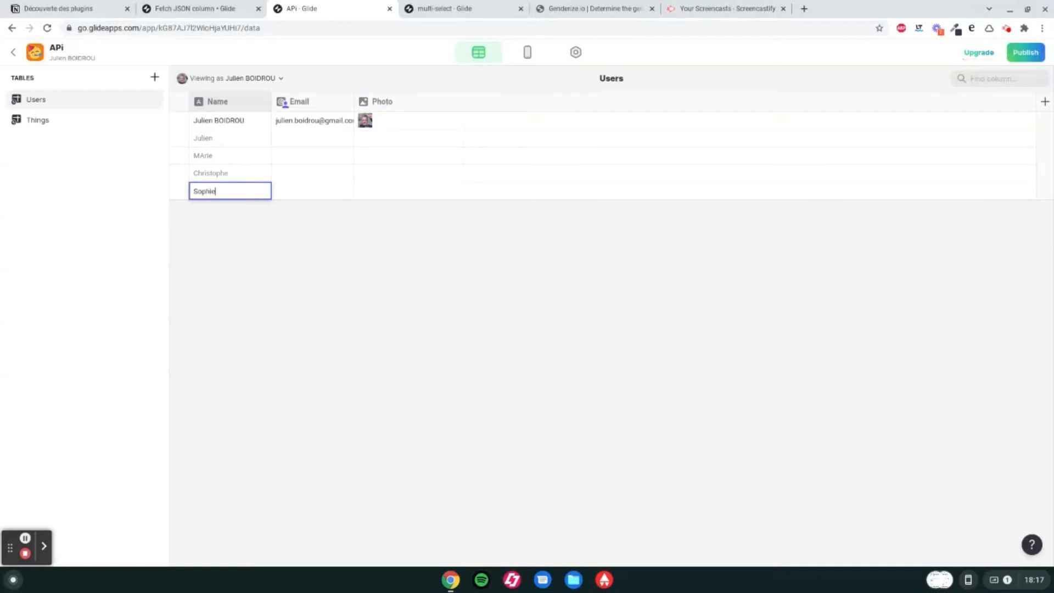
key(Return)
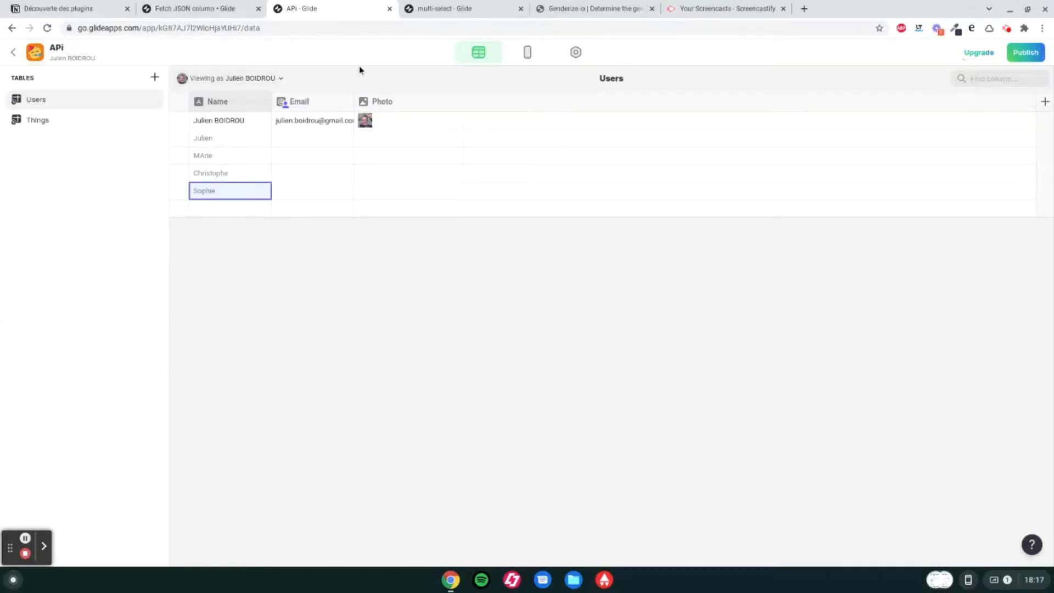
Step: Delete the first row of the Users table, the one with an email and photo
click(232, 125)
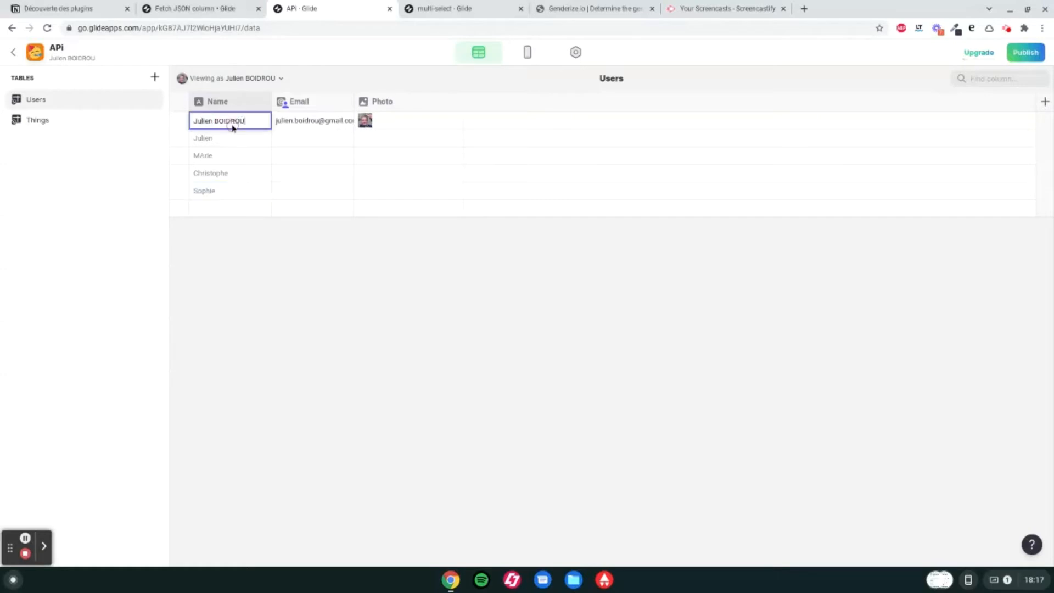
click(177, 124)
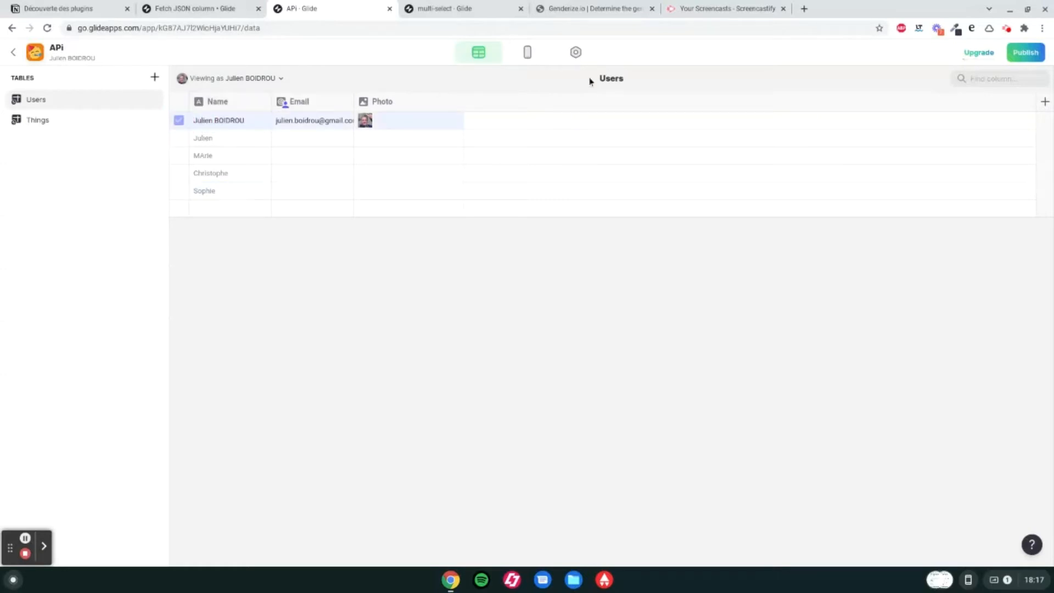
key(Delete)
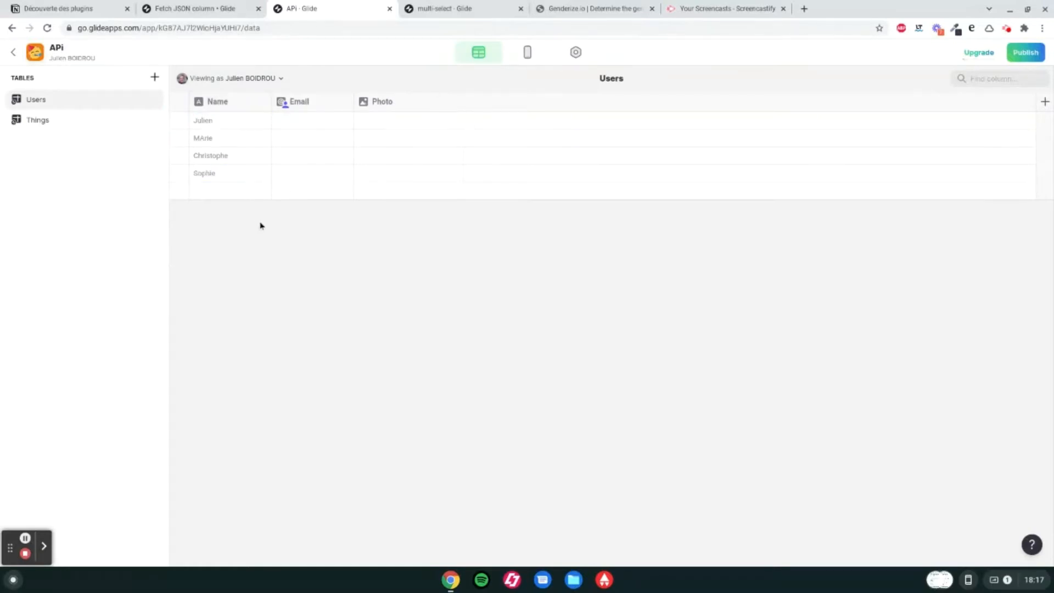
Step: Delete the Email and Photo columns from the Users table
click(346, 102)
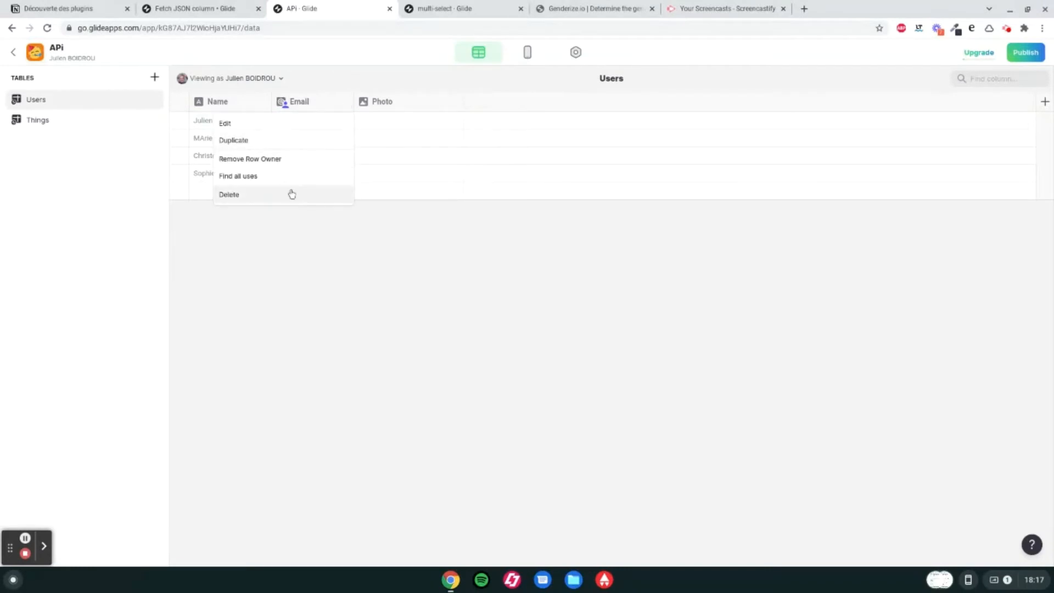
click(289, 192)
click(629, 335)
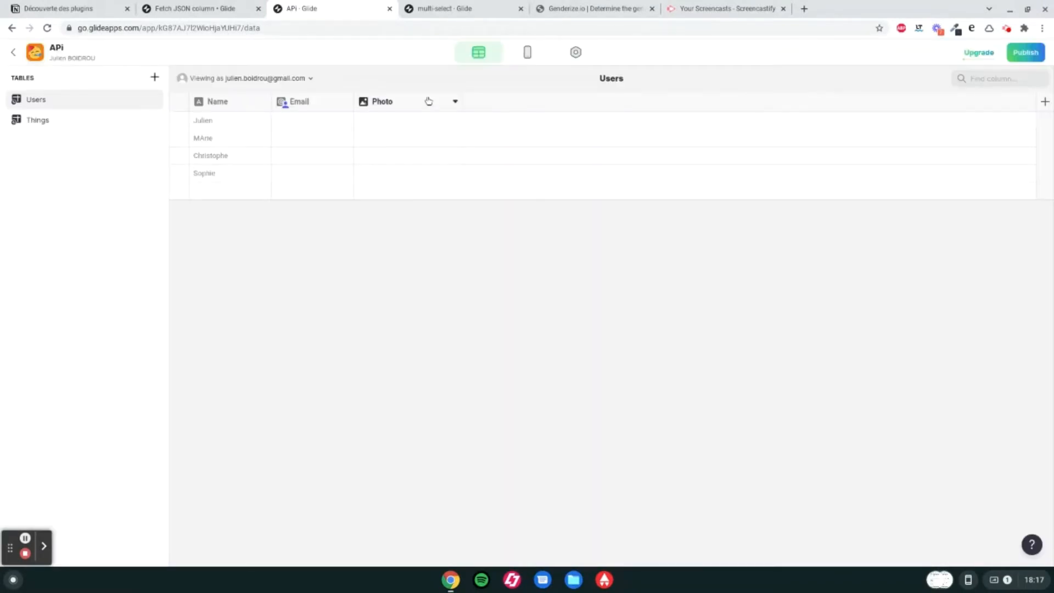
click(455, 102)
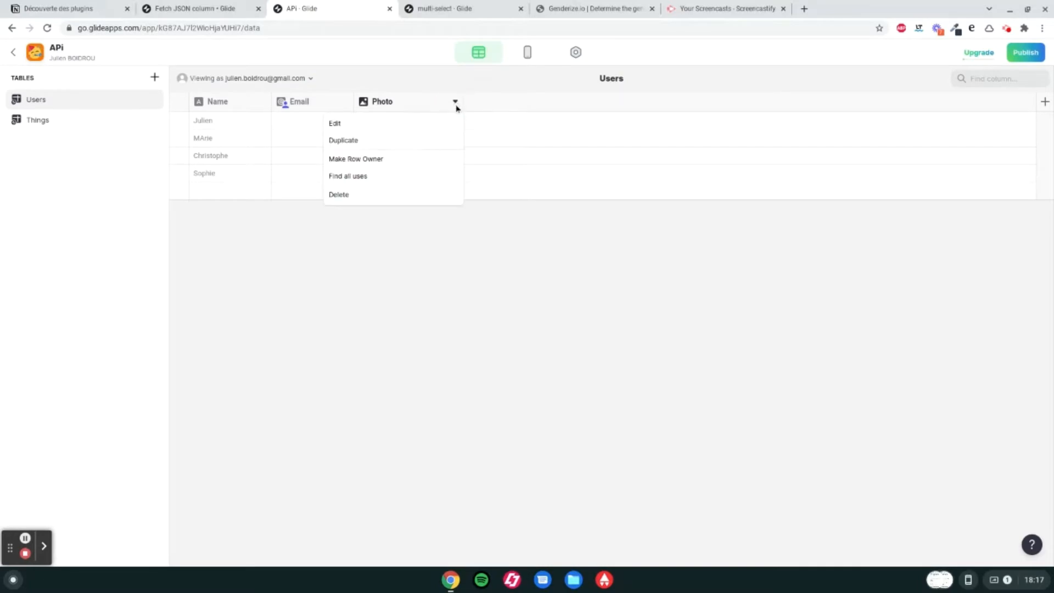
click(389, 197)
click(626, 335)
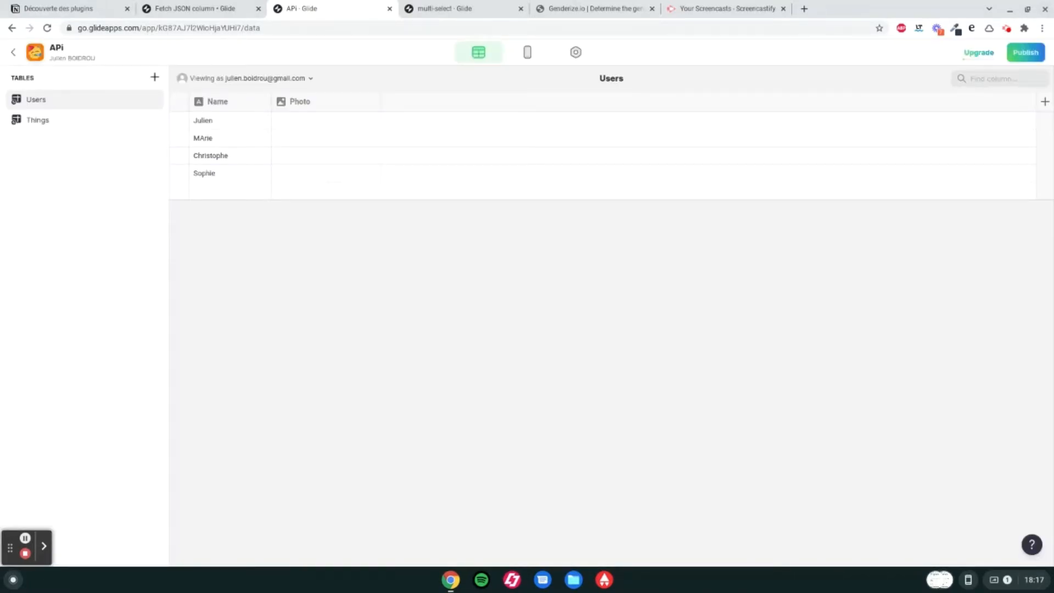
Step: Add a column labelled Genre of type Experimental Code to the Users table and accept the code access warning
click(1045, 101)
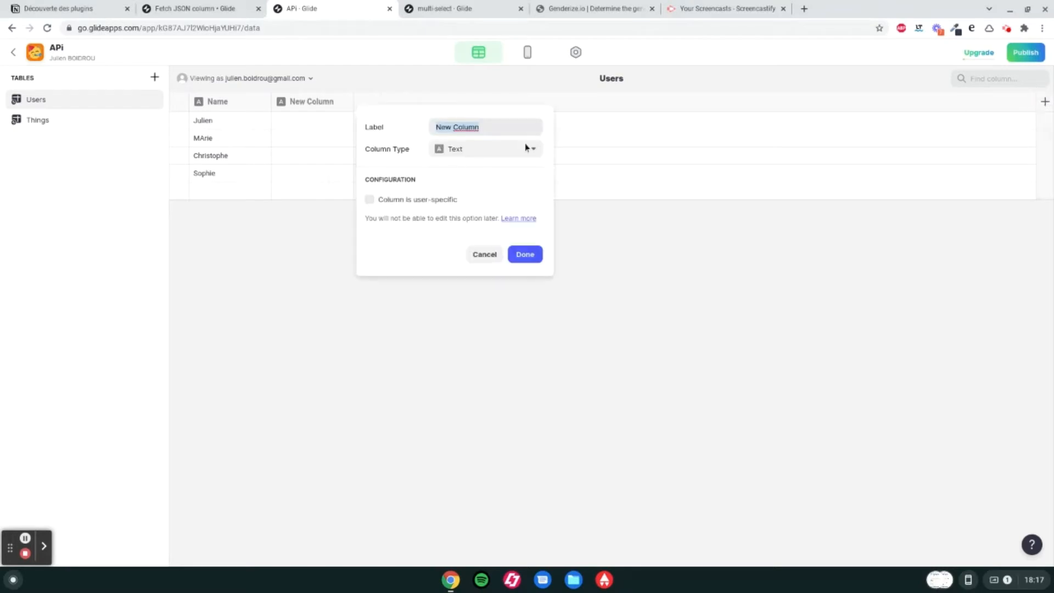
click(459, 149)
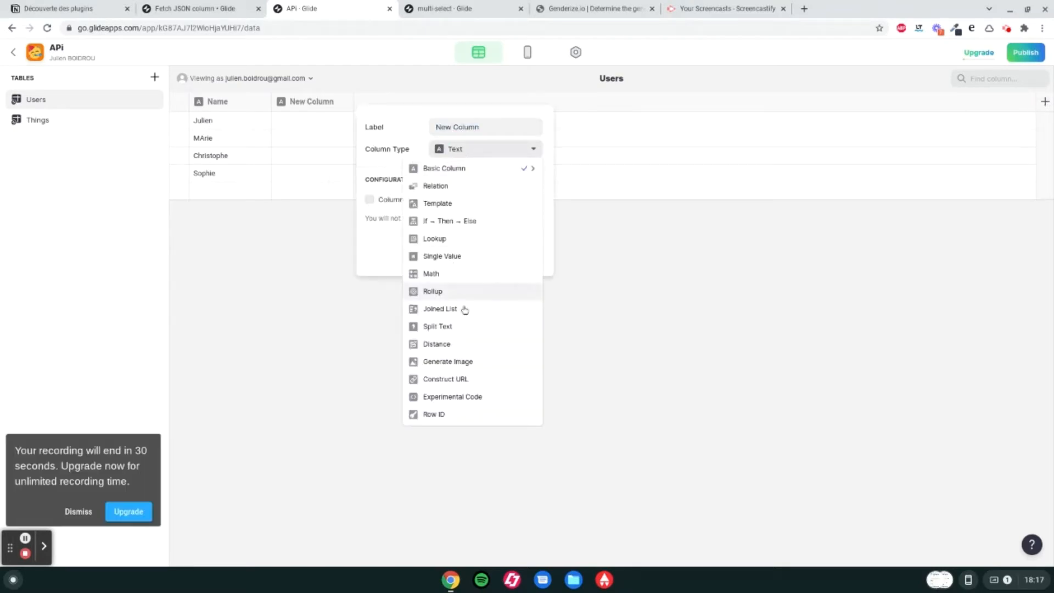
click(482, 401)
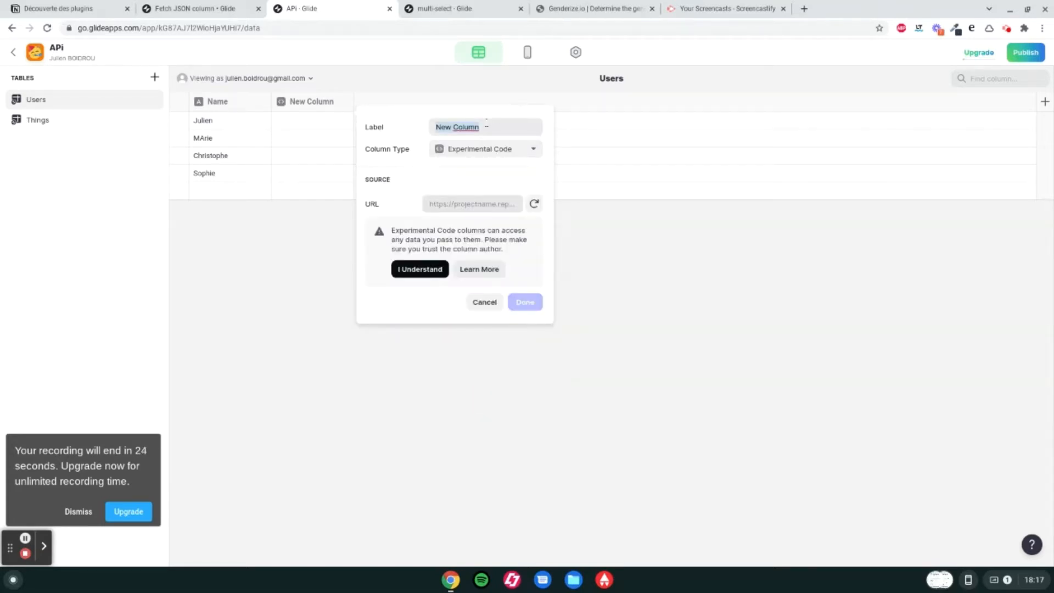
text(Genre)
click(423, 275)
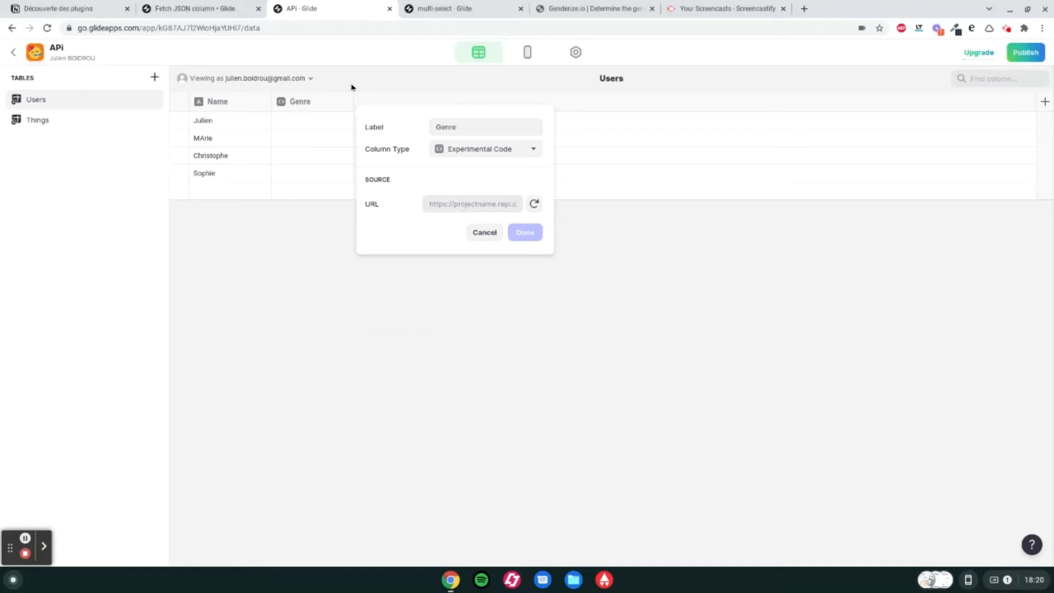
click(217, 10)
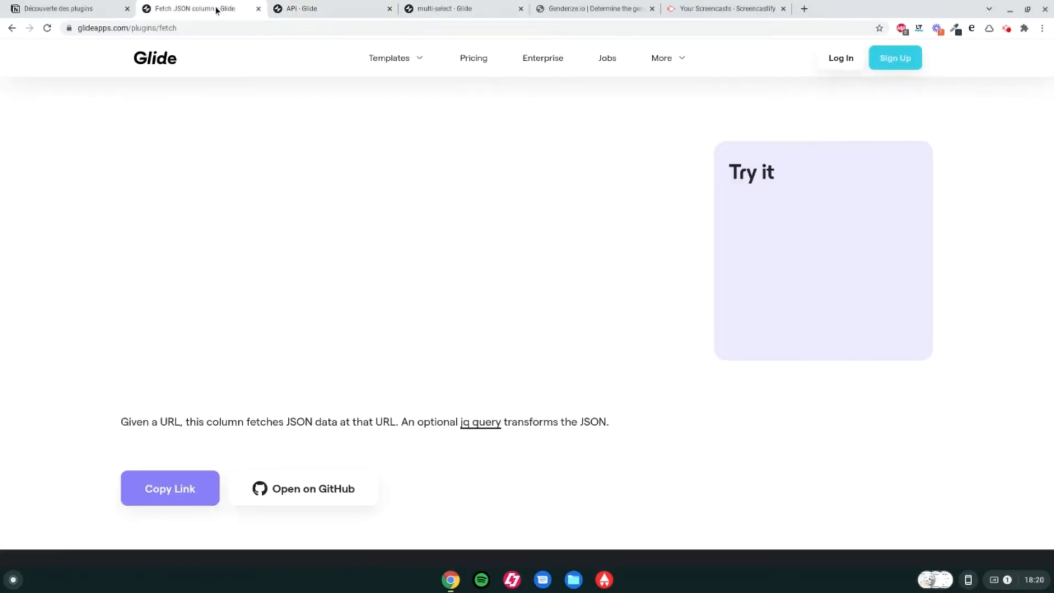
scroll(765, 137, up, 3)
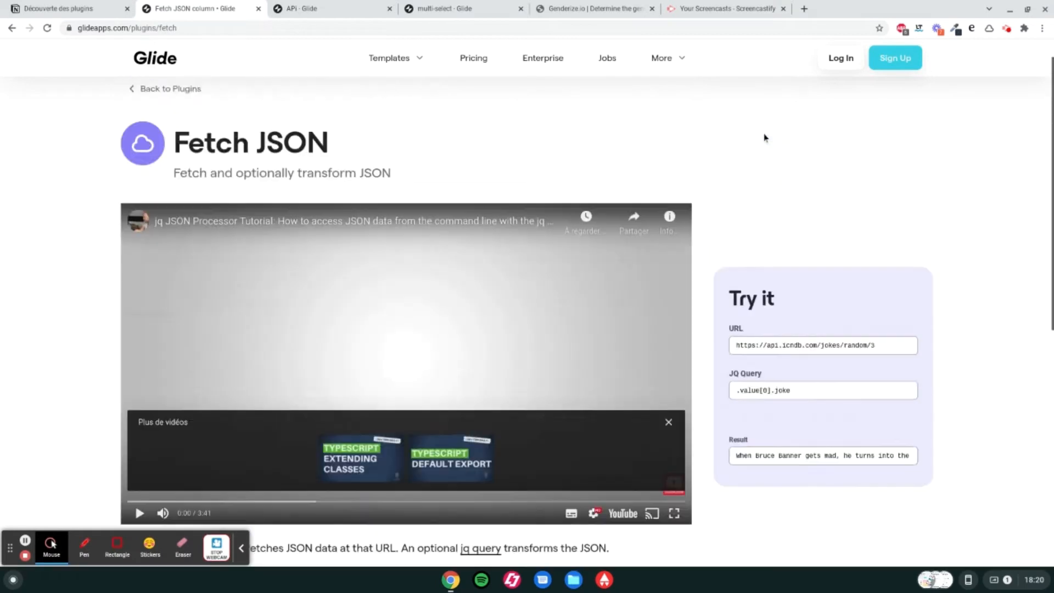
scroll(765, 137, down, 3)
click(176, 493)
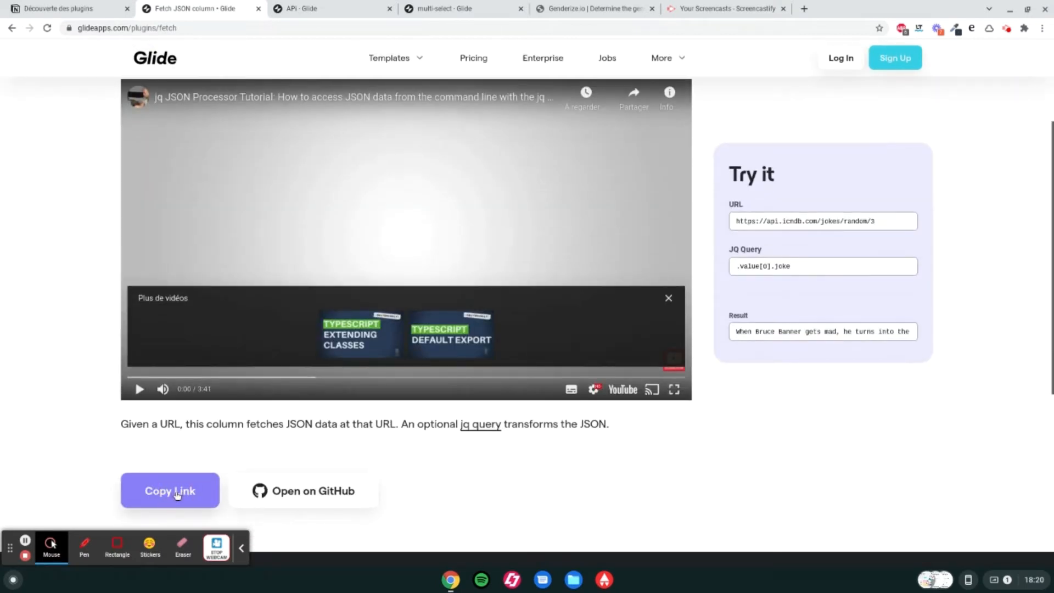
click(358, 13)
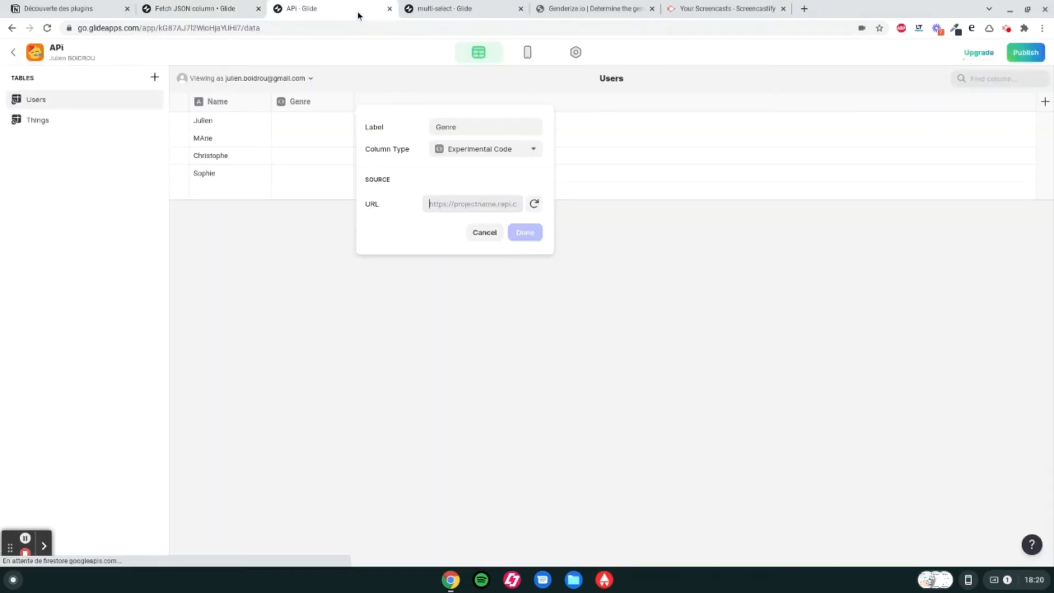
click(443, 204)
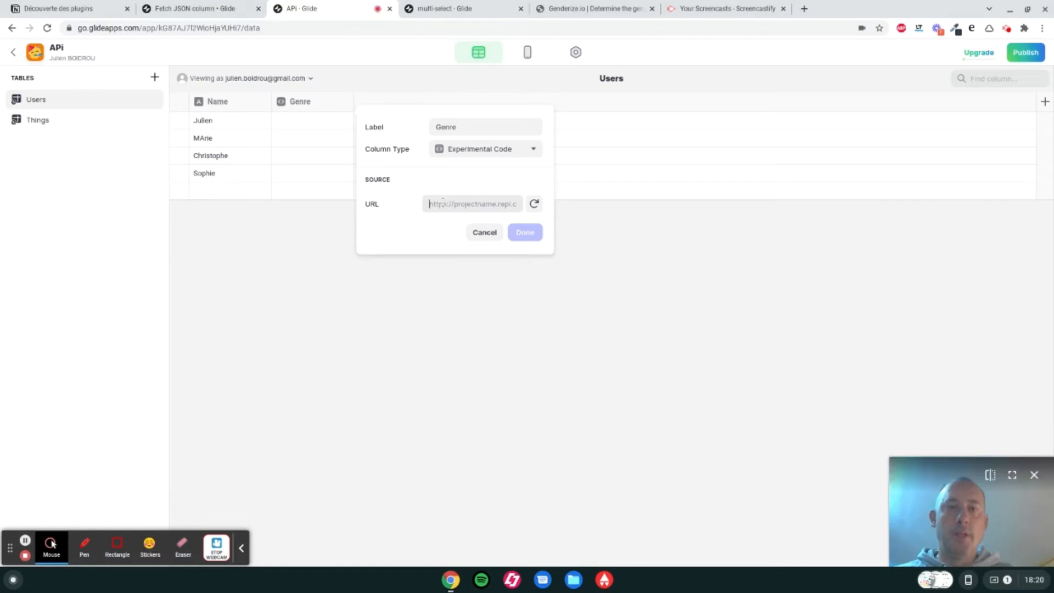
text(https://column.sh/fetch)
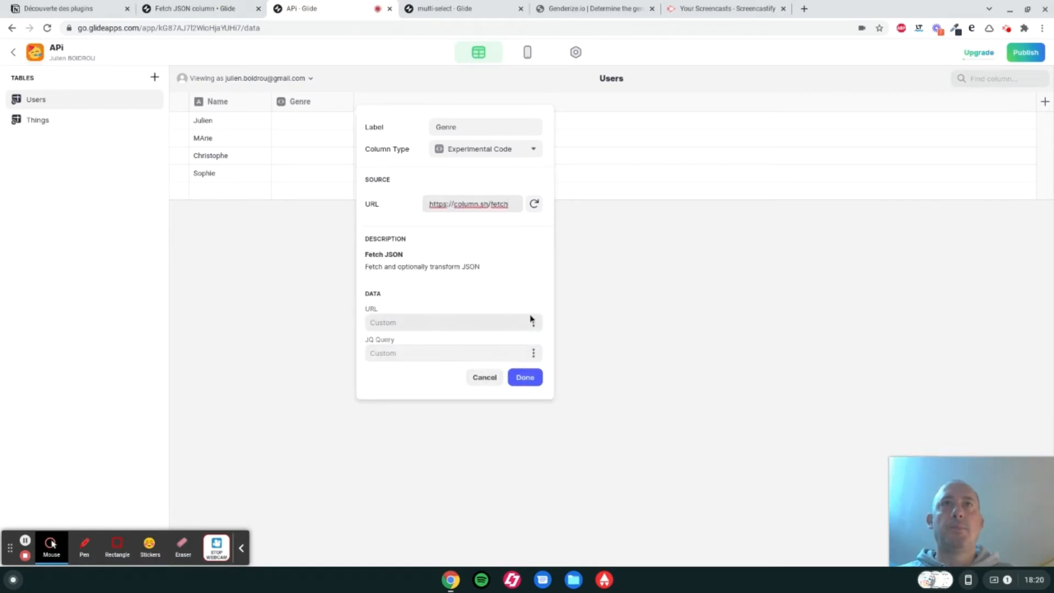
Step: Look through the value options for the JQ Query and save the Genre column with its URL and query empty
click(533, 323)
click(534, 326)
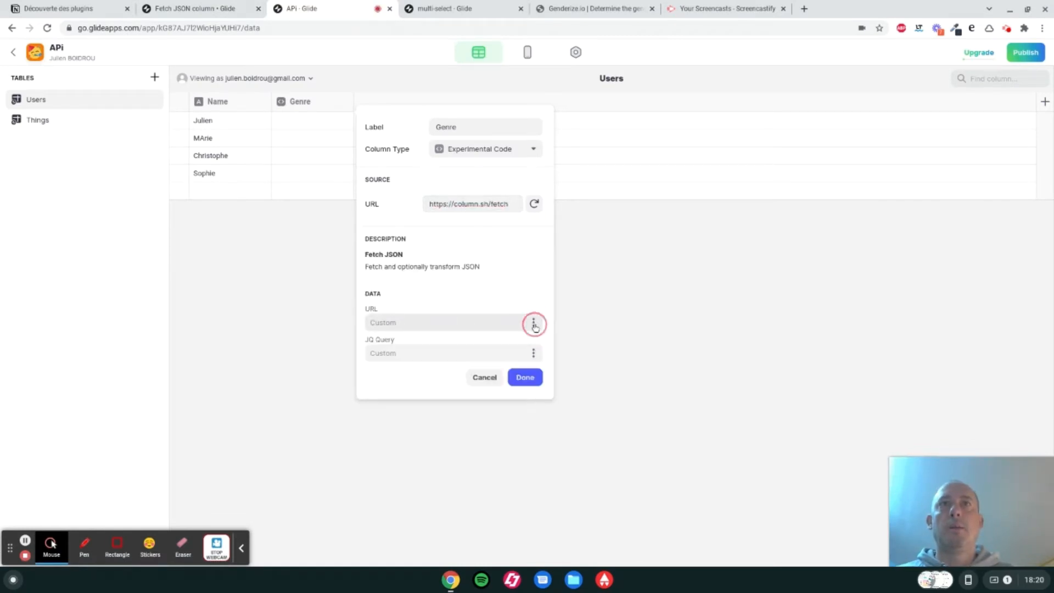
click(534, 356)
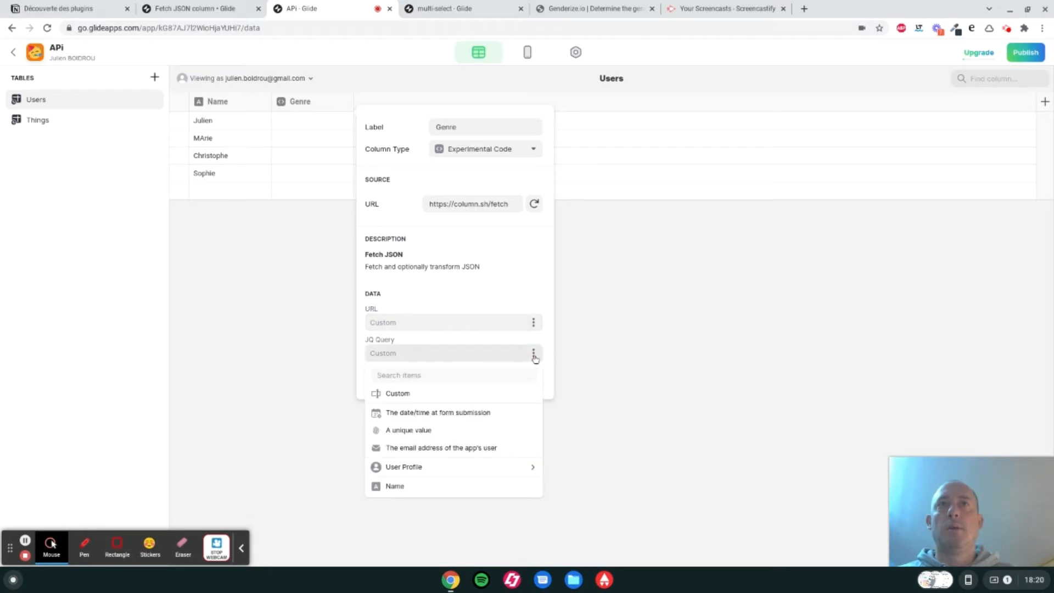
click(534, 356)
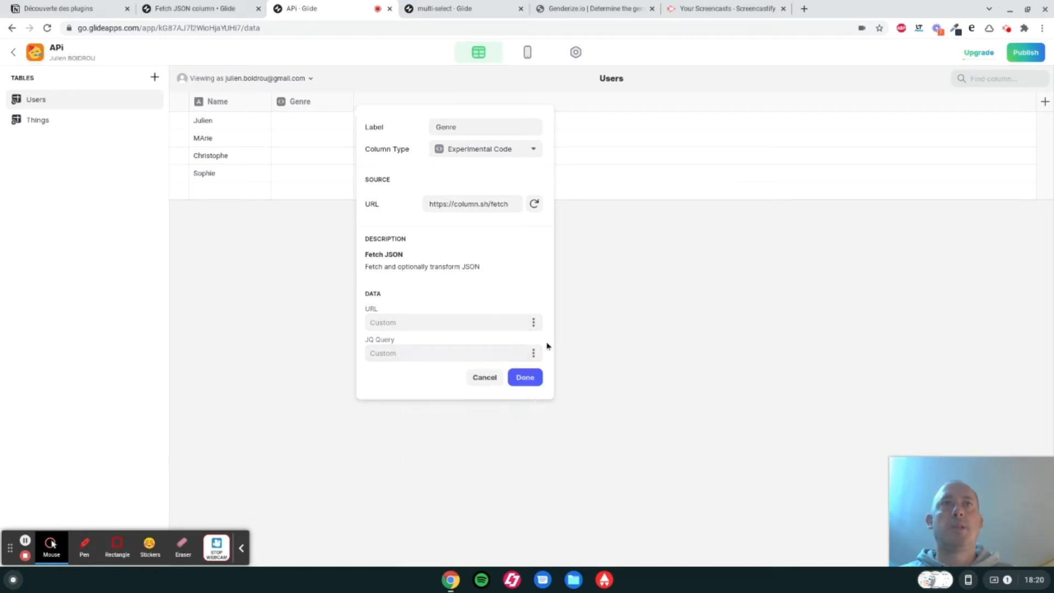
click(526, 378)
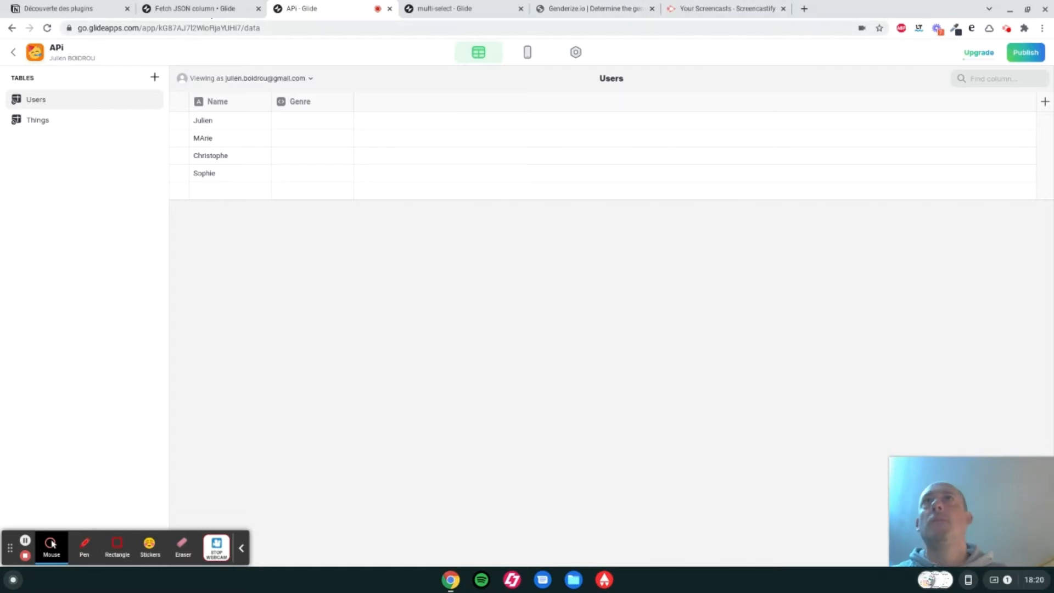
click(167, 8)
click(340, 7)
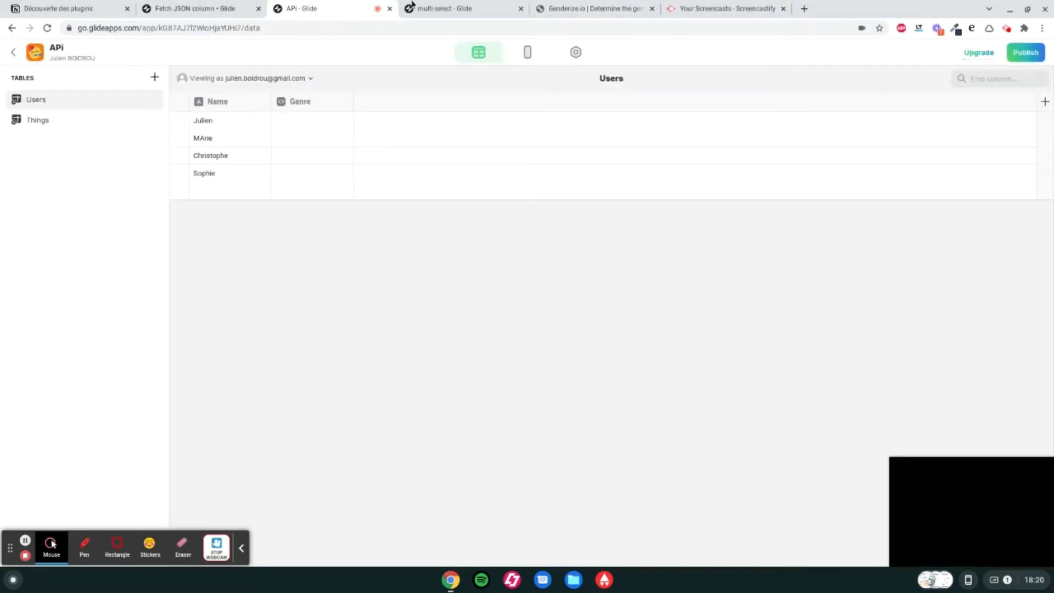
click(577, 8)
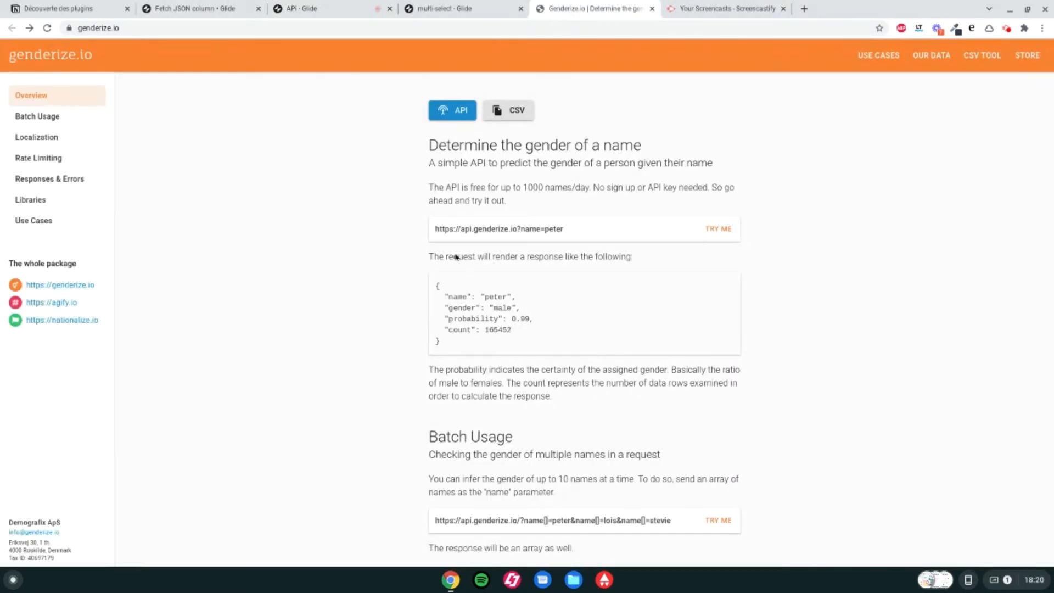
click(437, 228)
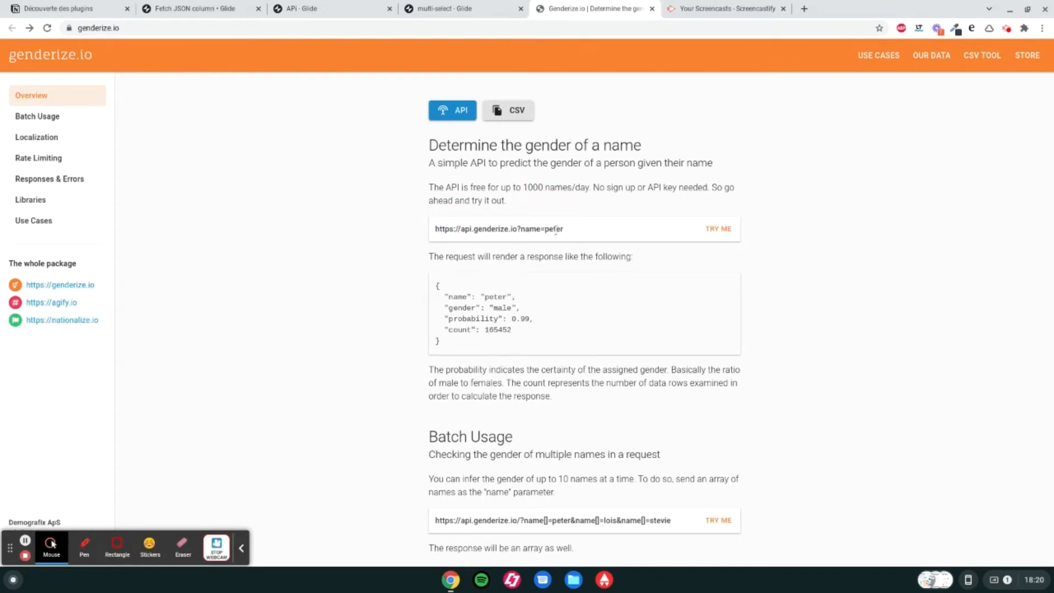
drag(564, 229, 434, 232)
key(ctrl+c)
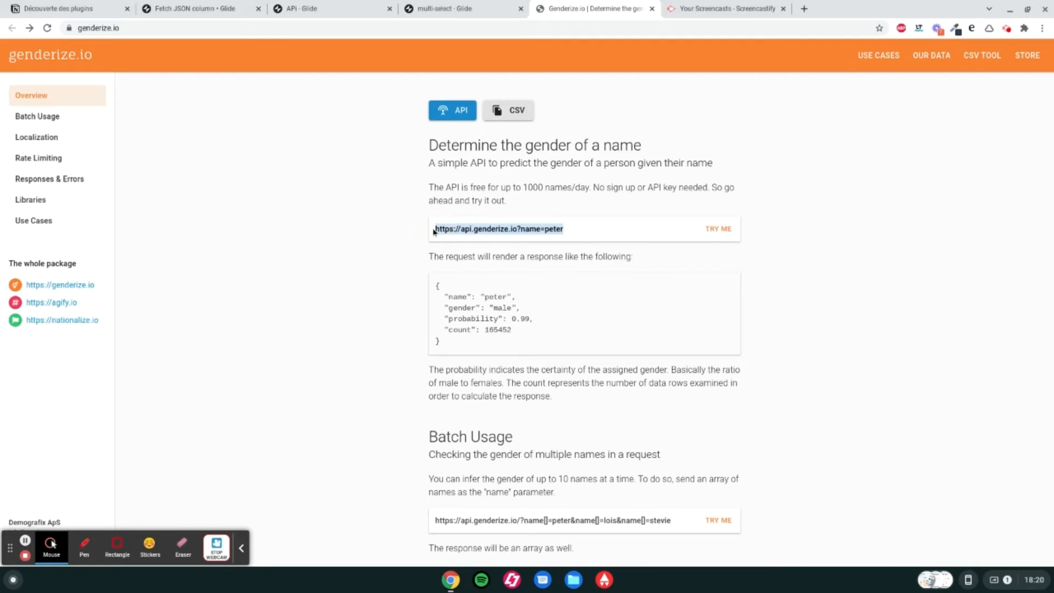
click(203, 15)
click(334, 8)
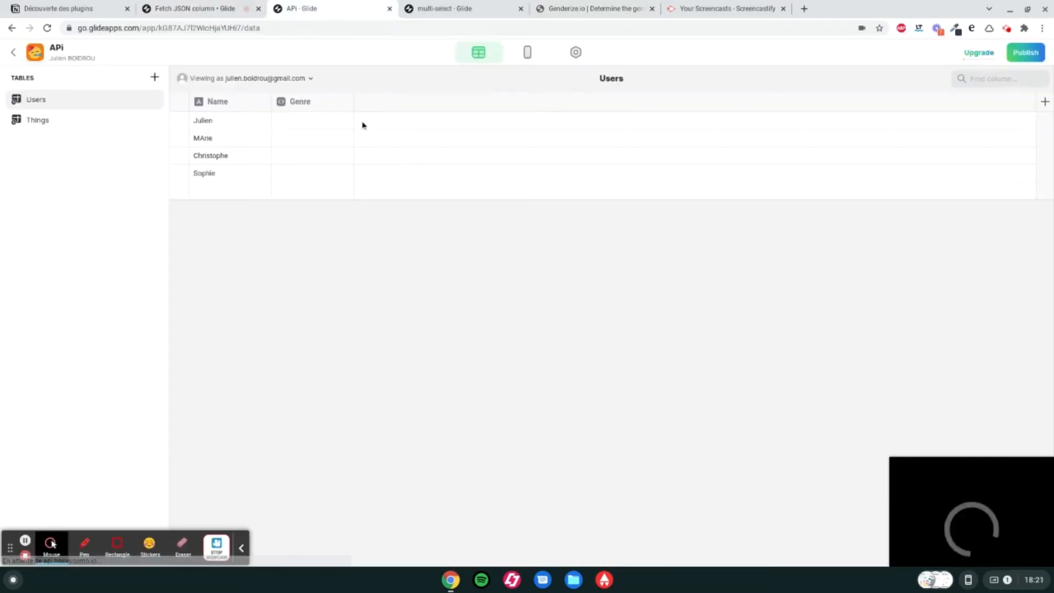
click(348, 102)
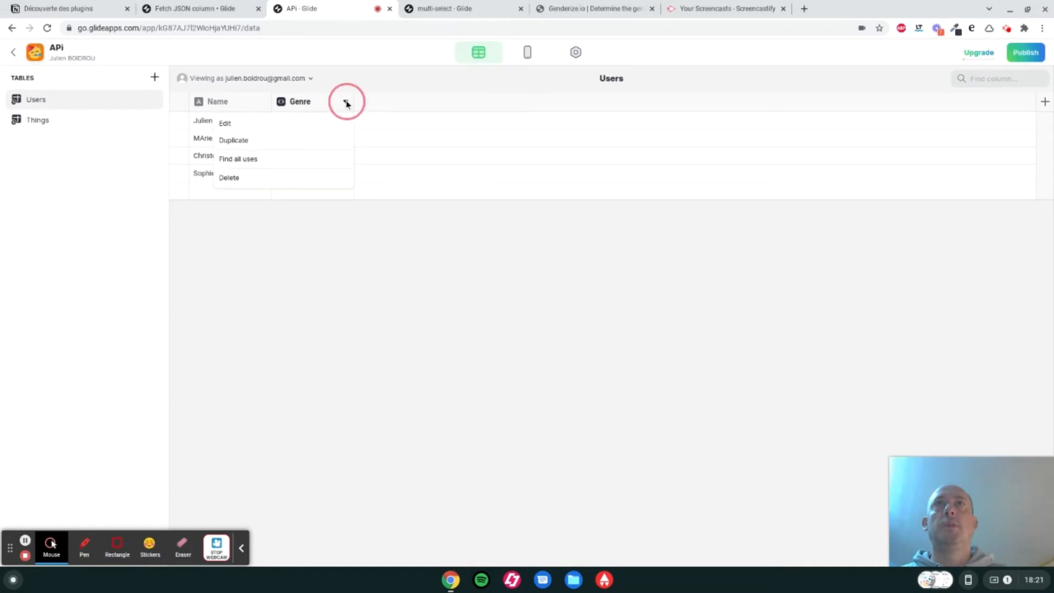
click(291, 128)
click(393, 325)
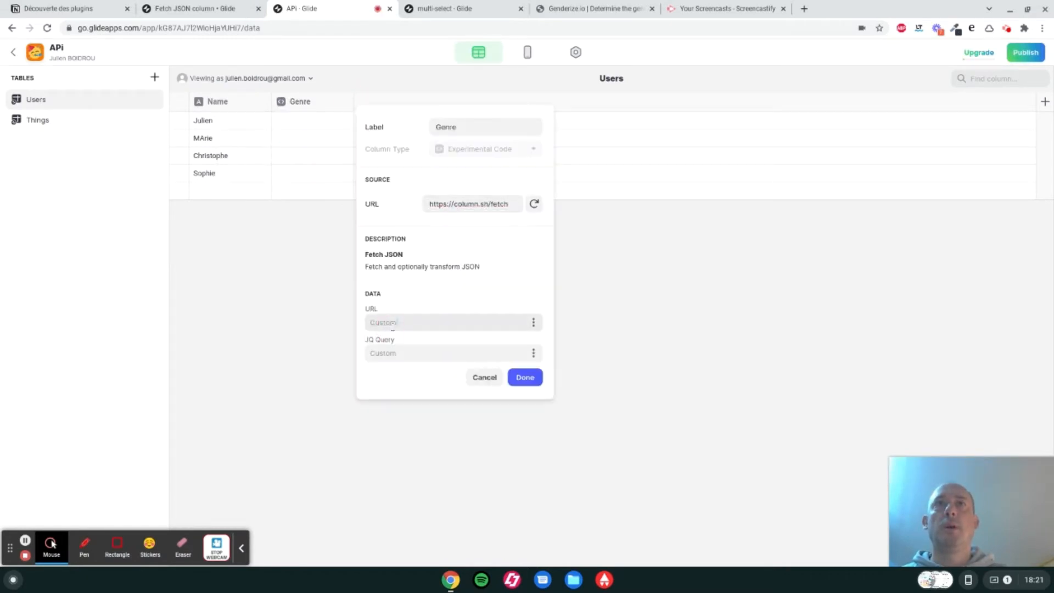
click(484, 378)
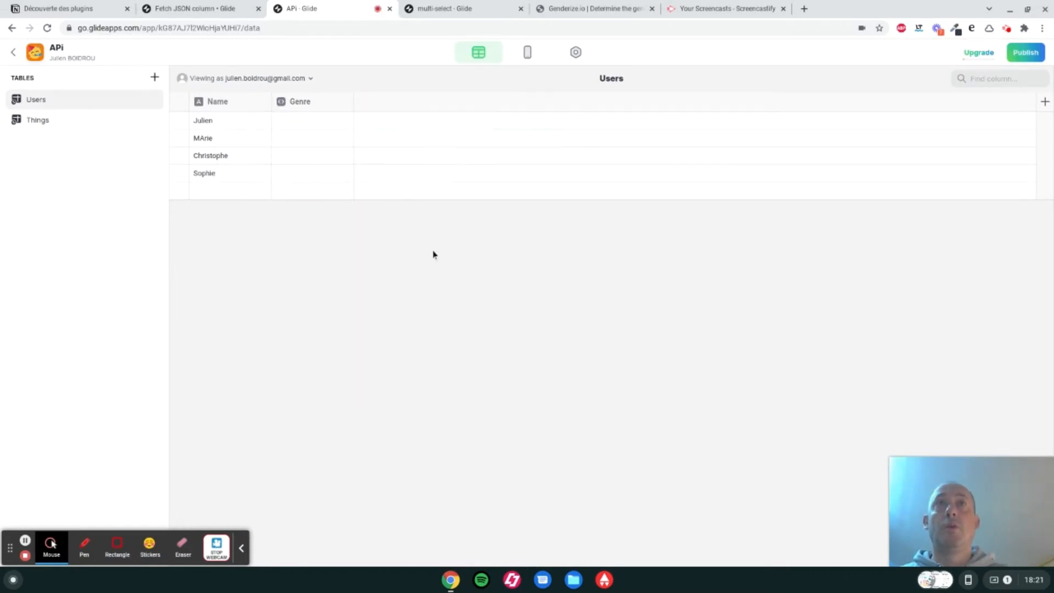
Step: Add a column labelled url of type Construct URL to the Users table
click(1045, 101)
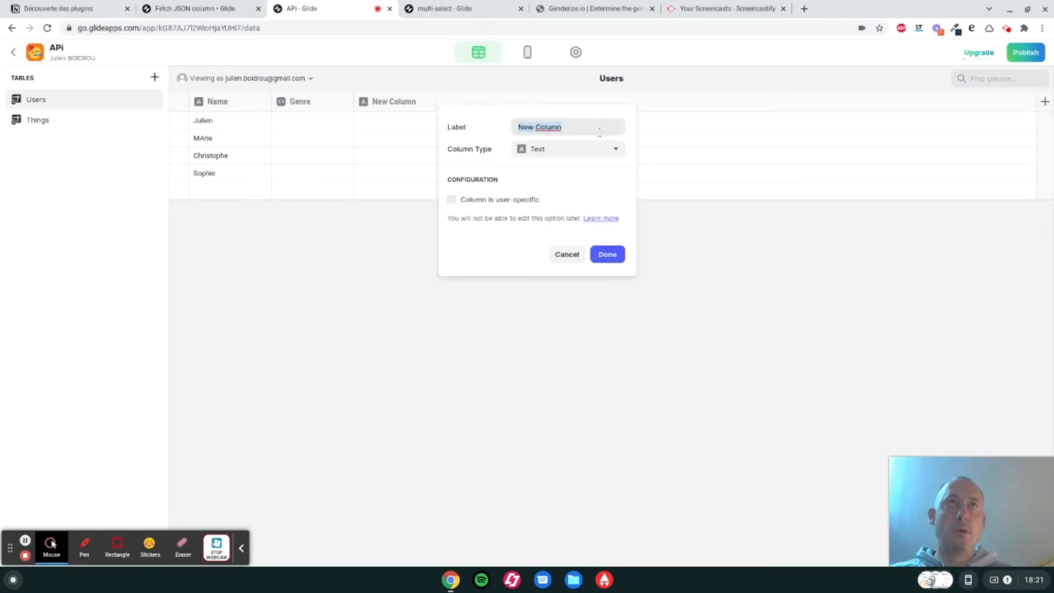
text(url)
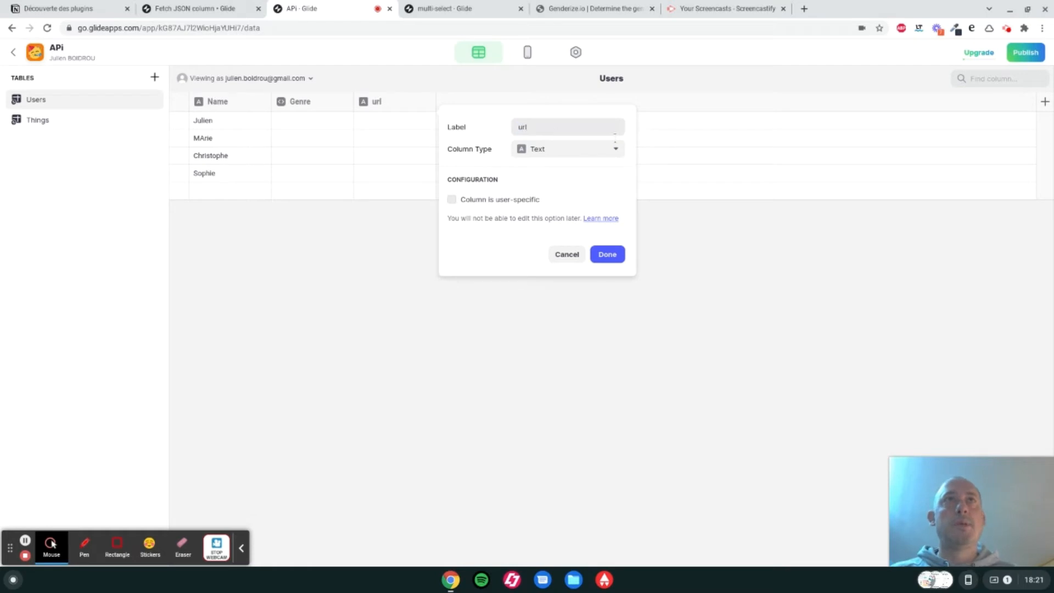
click(615, 149)
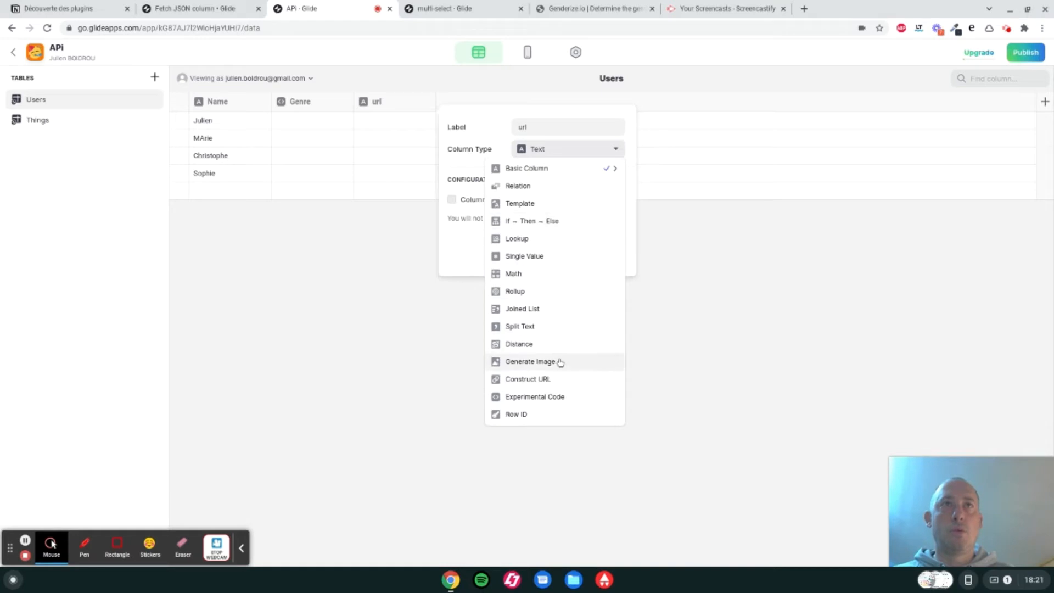
click(560, 381)
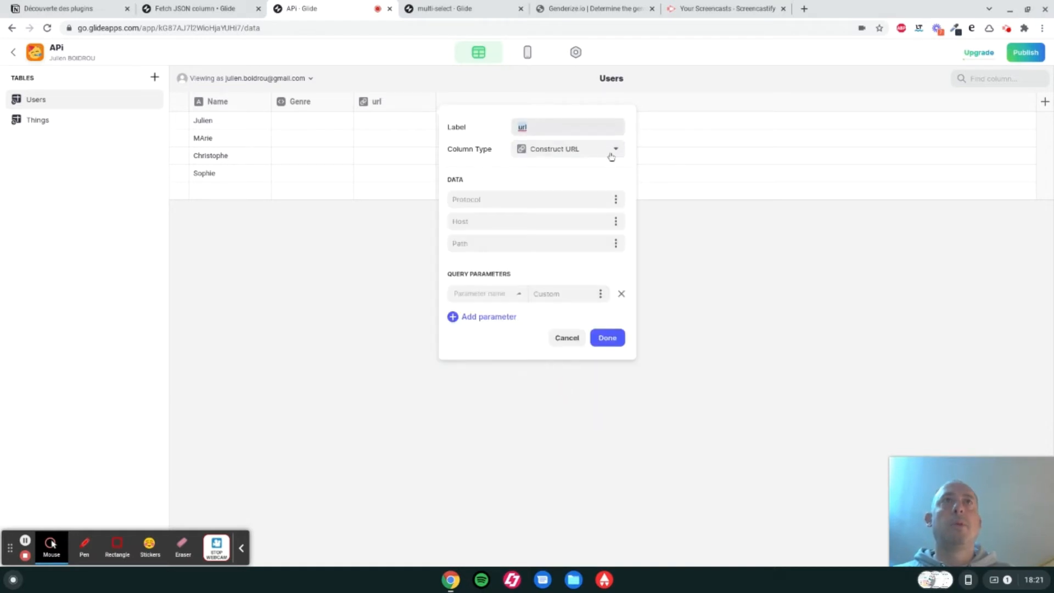
Step: Set the url column's protocol to https and its host to api.genderize.io, leaving the path empty
click(575, 199)
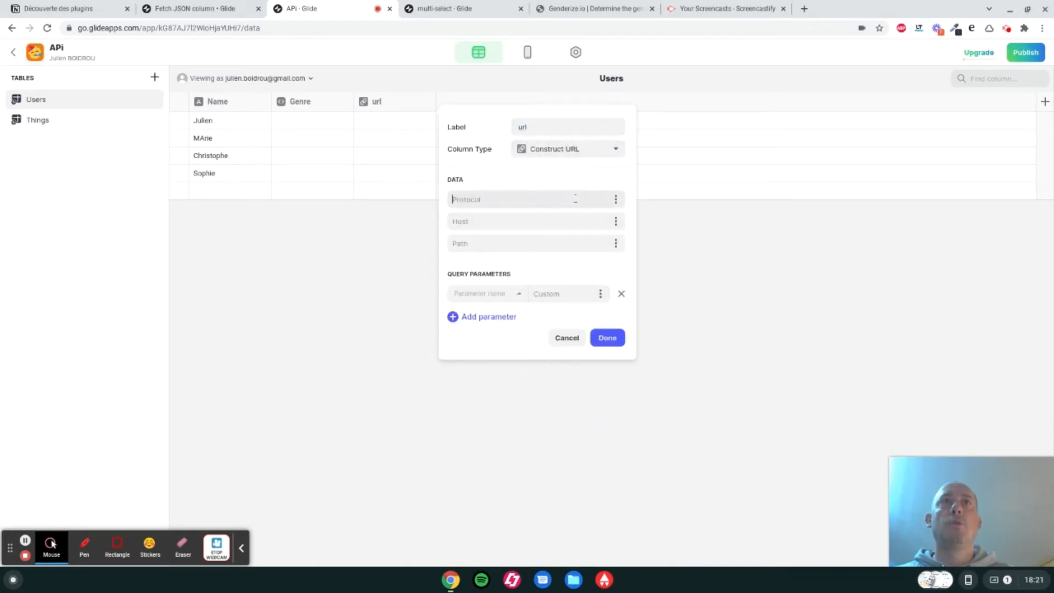
text(https)
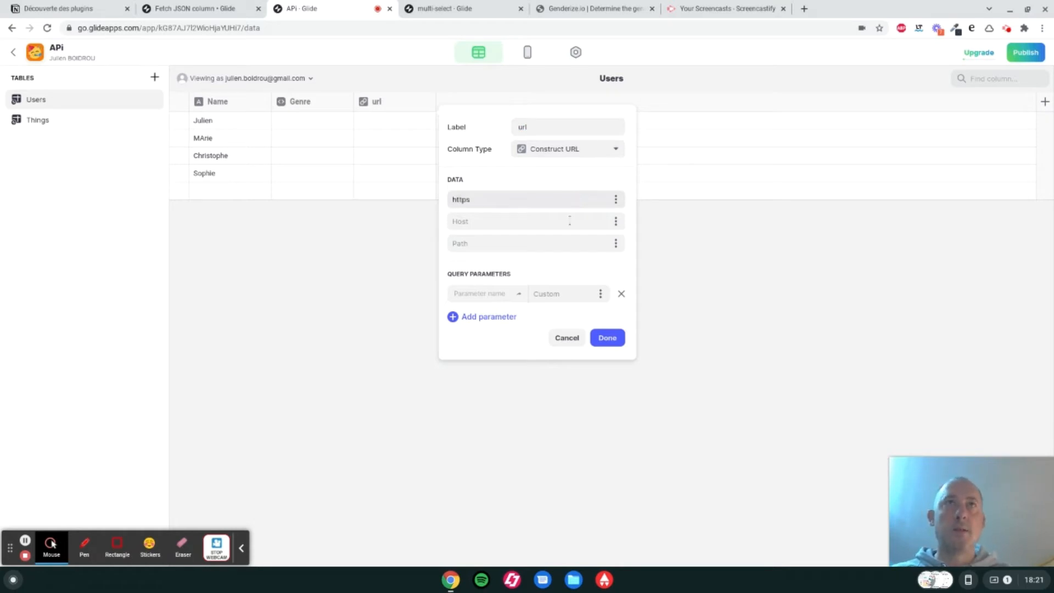
click(568, 221)
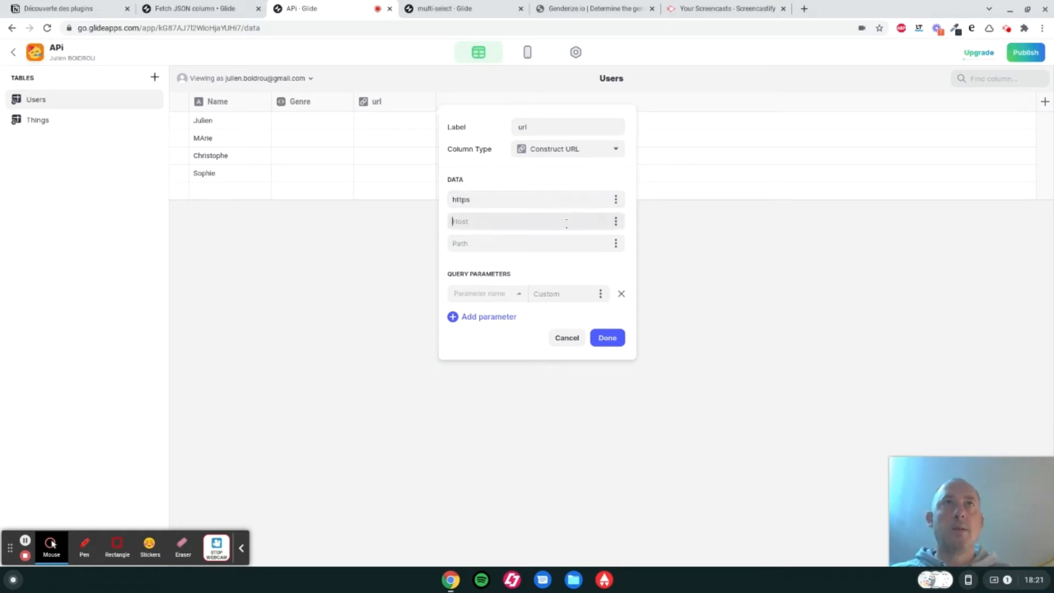
key(ctrl+v)
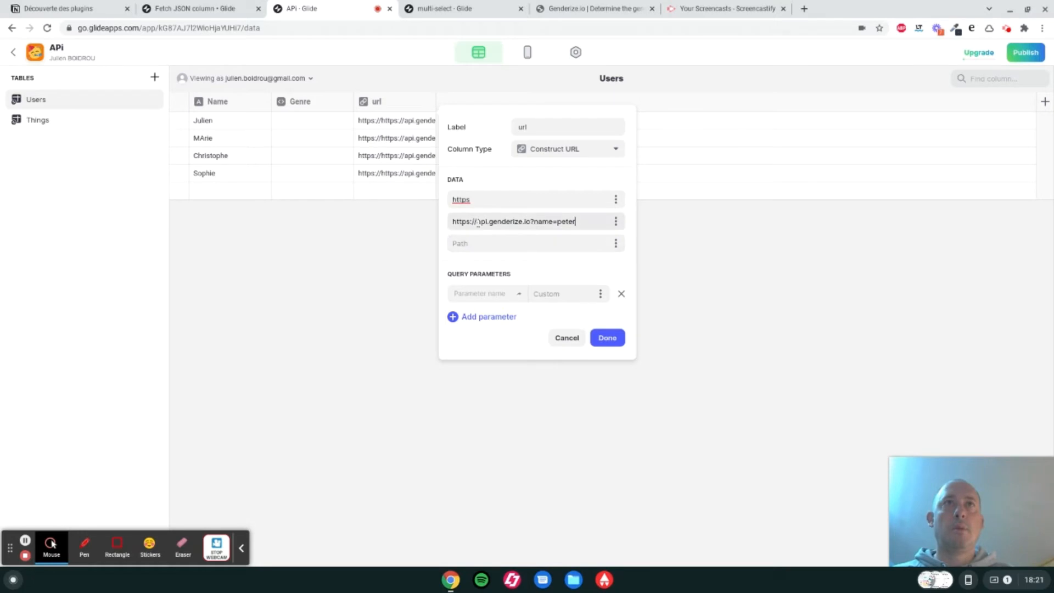
click(464, 224)
drag(465, 224, 435, 217)
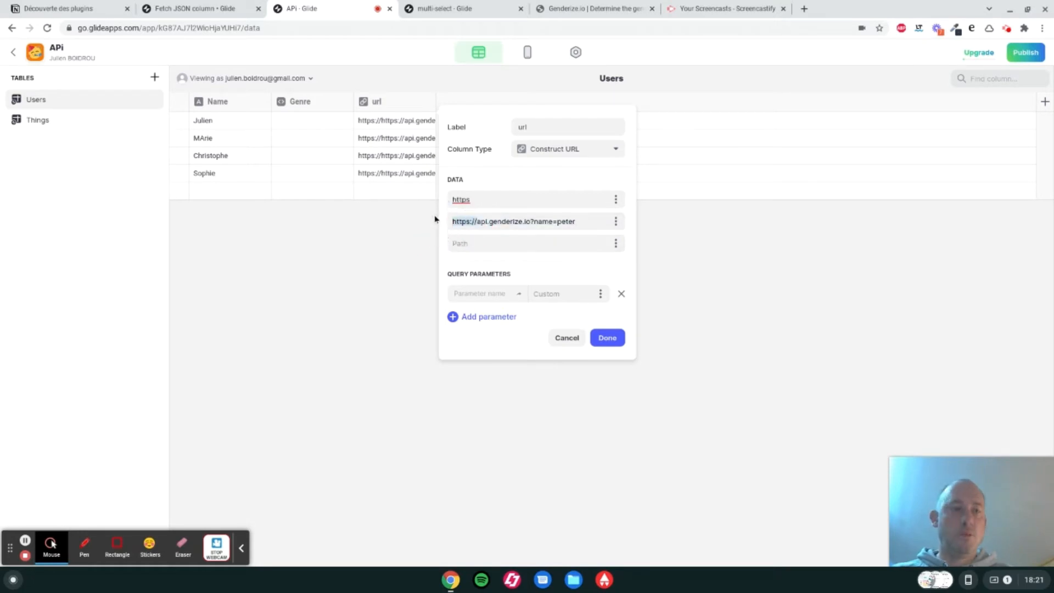
key(BackSpace)
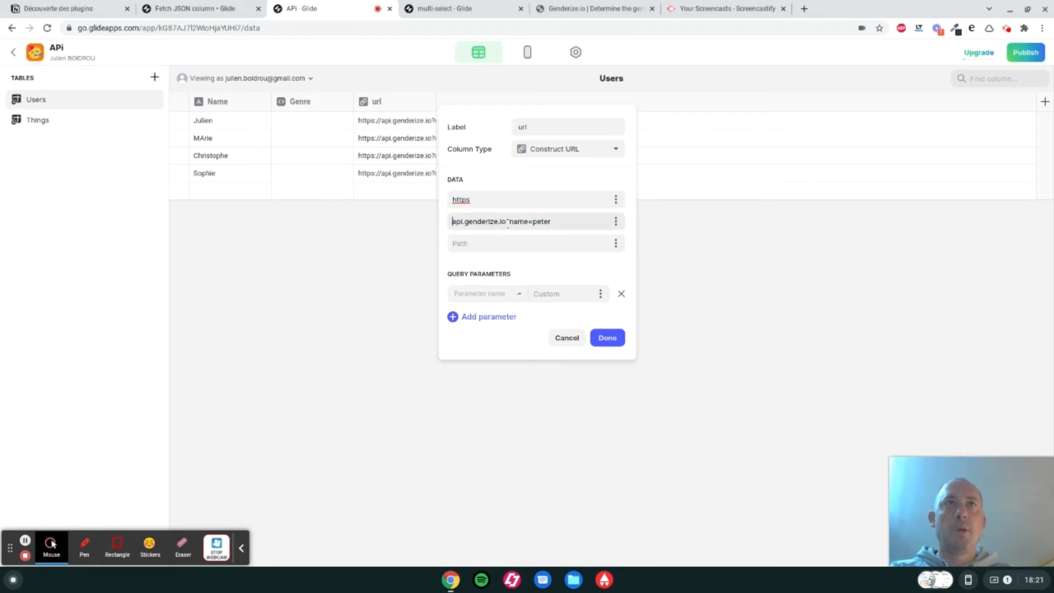
drag(506, 223, 567, 223)
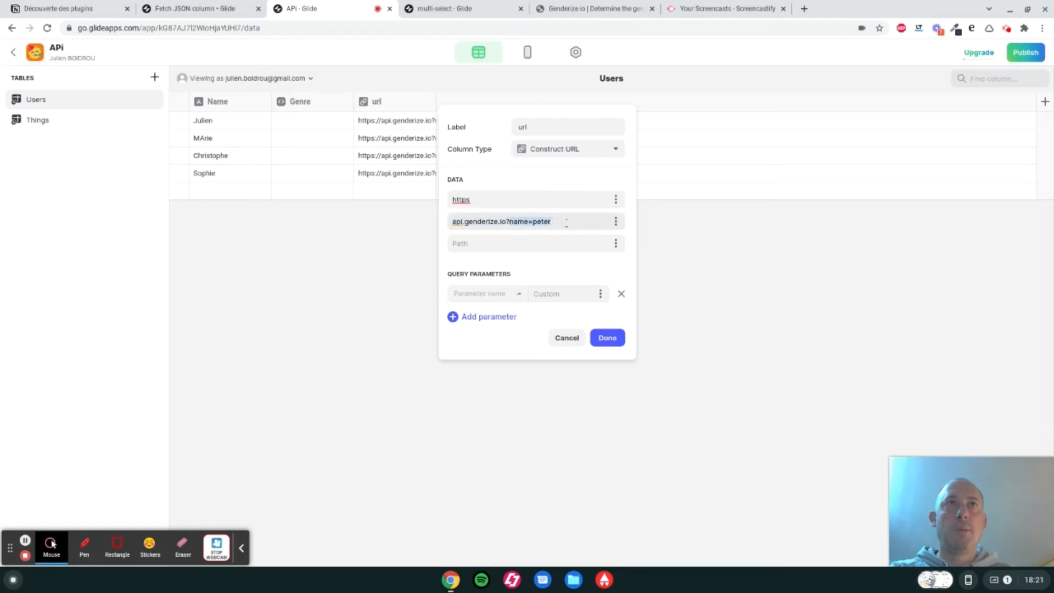
key(BackSpace)
key(BackSpace)
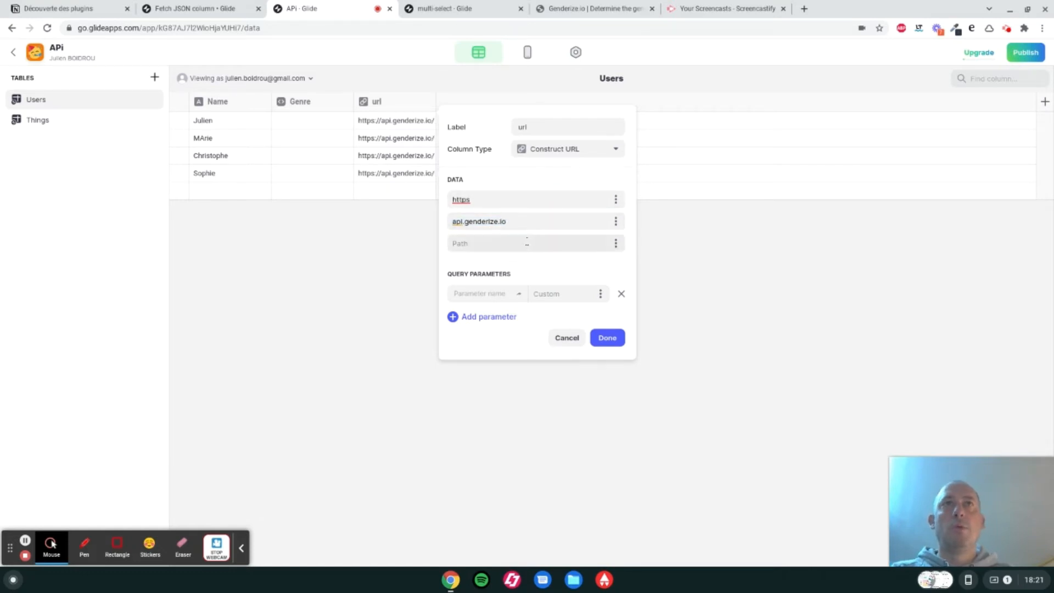
click(534, 263)
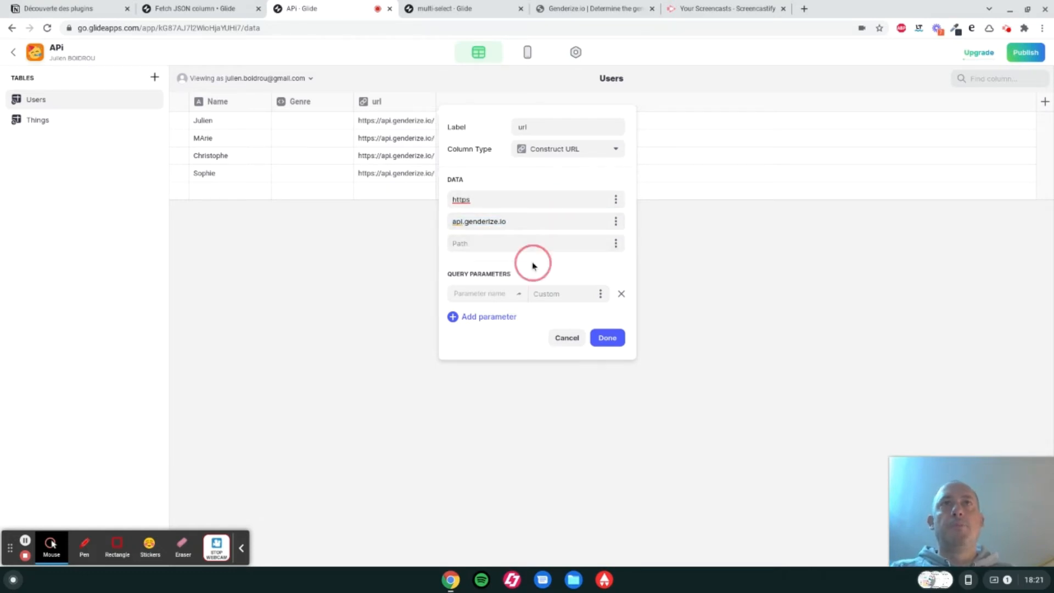
Step: Add a query parameter called name fed by the Name column, then save the url column and widen it
click(485, 292)
text(name)
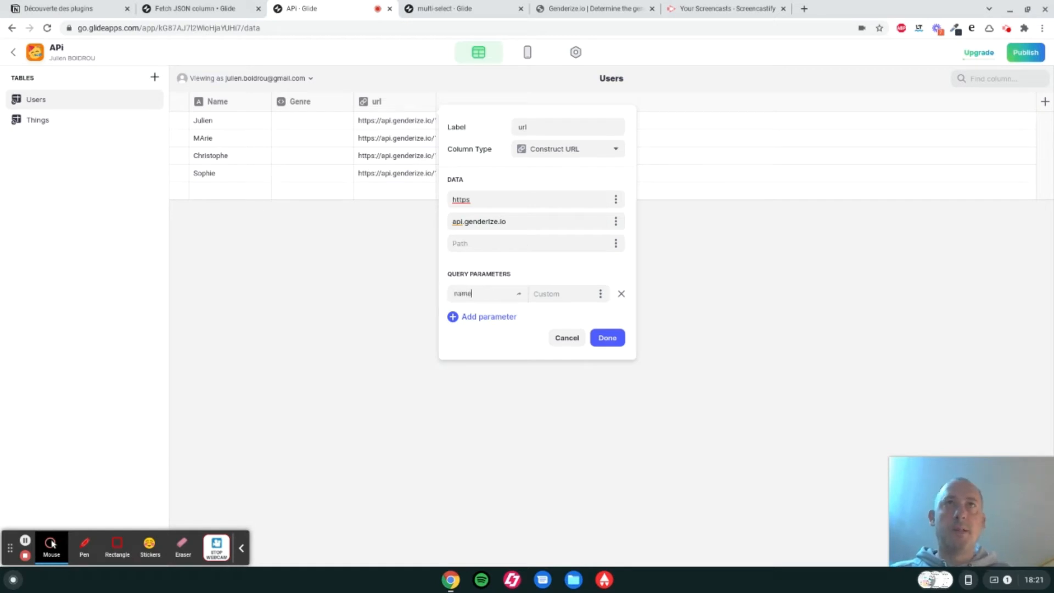
click(599, 295)
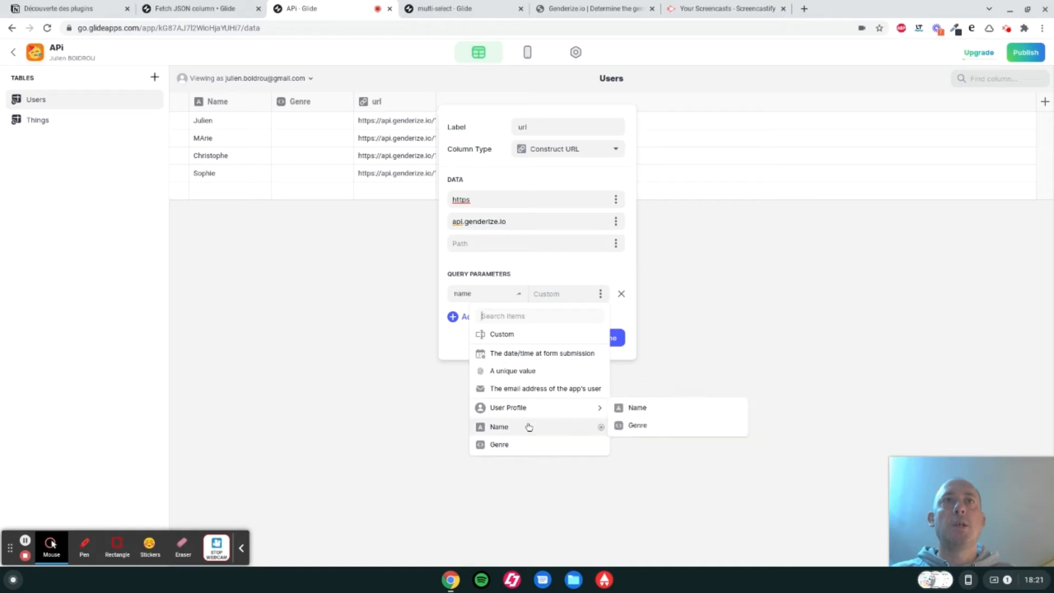
click(528, 430)
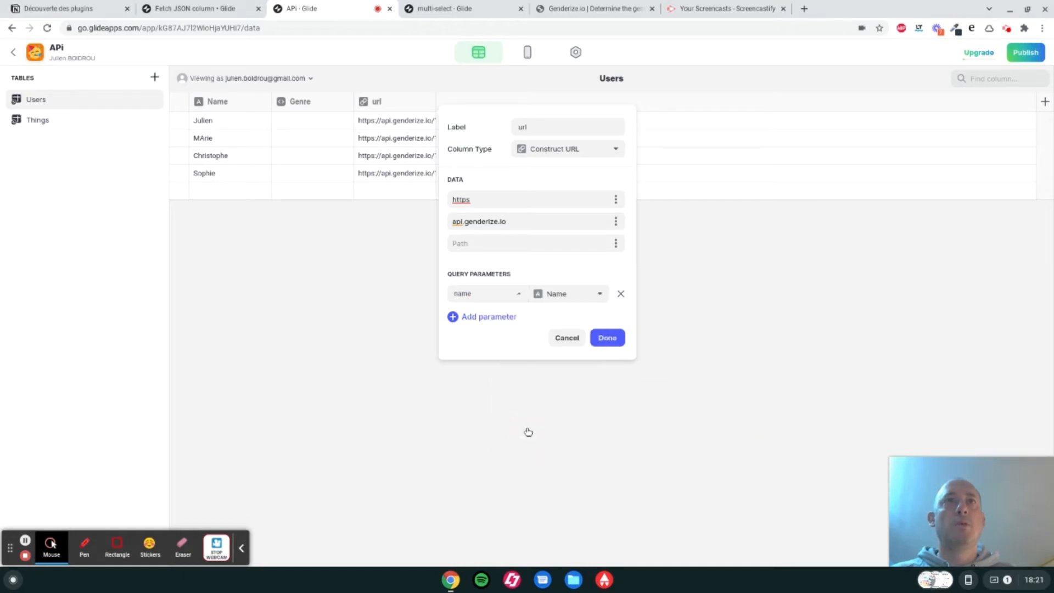
click(609, 337)
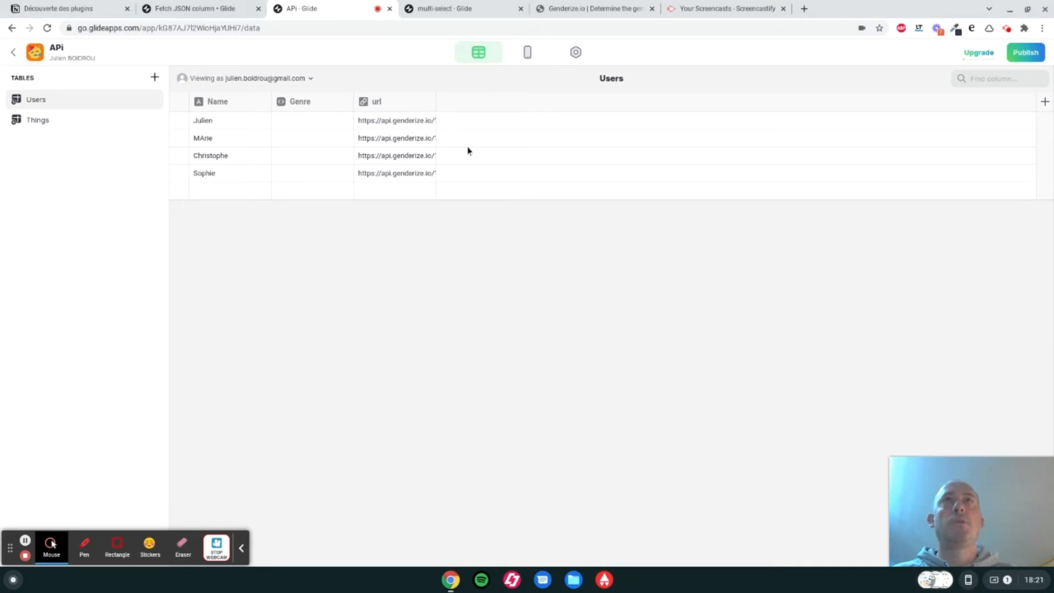
click(438, 98)
drag(438, 98, 593, 97)
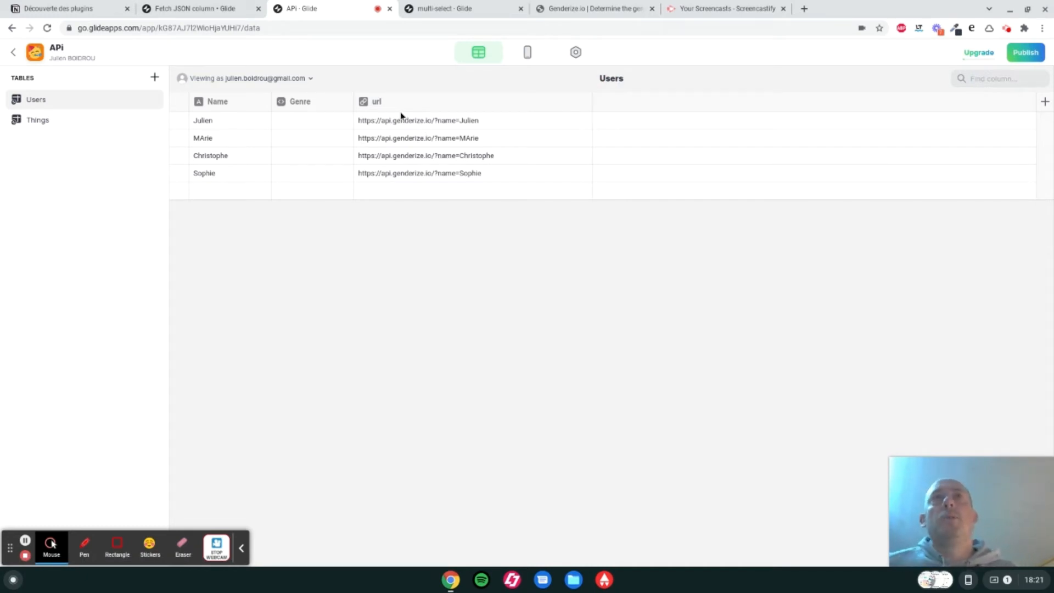
Step: Correct the second user's first name by changing its capital A to a lowercase a
double_click(202, 139)
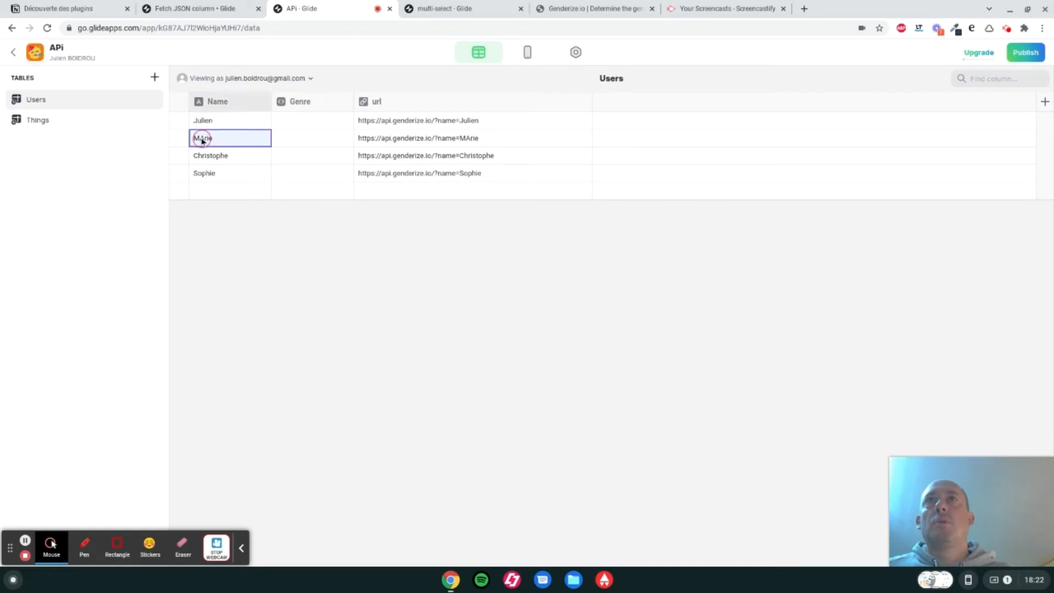
click(201, 139)
key(BackSpace)
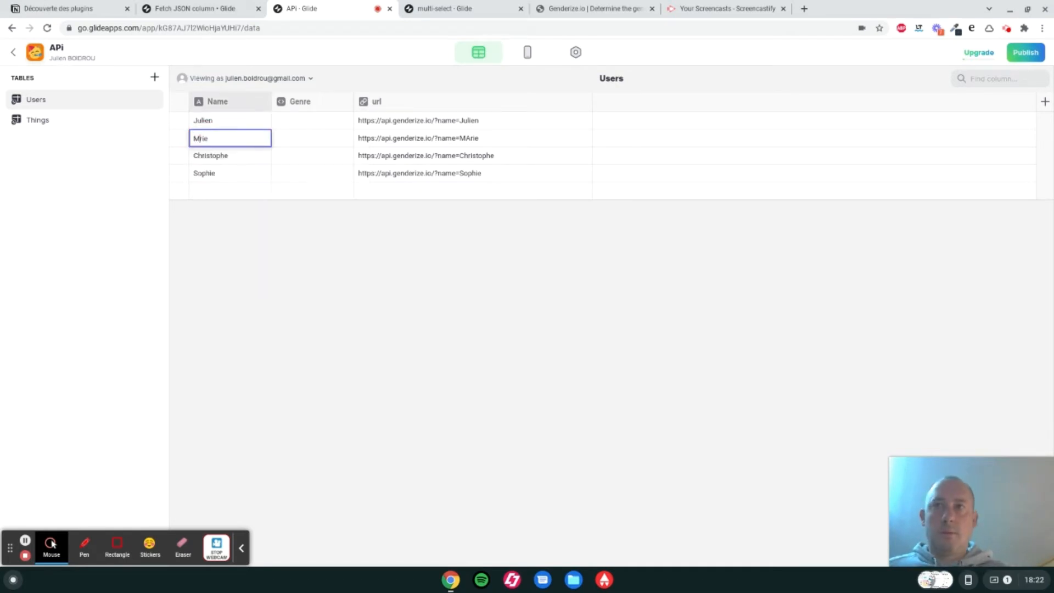
text(a)
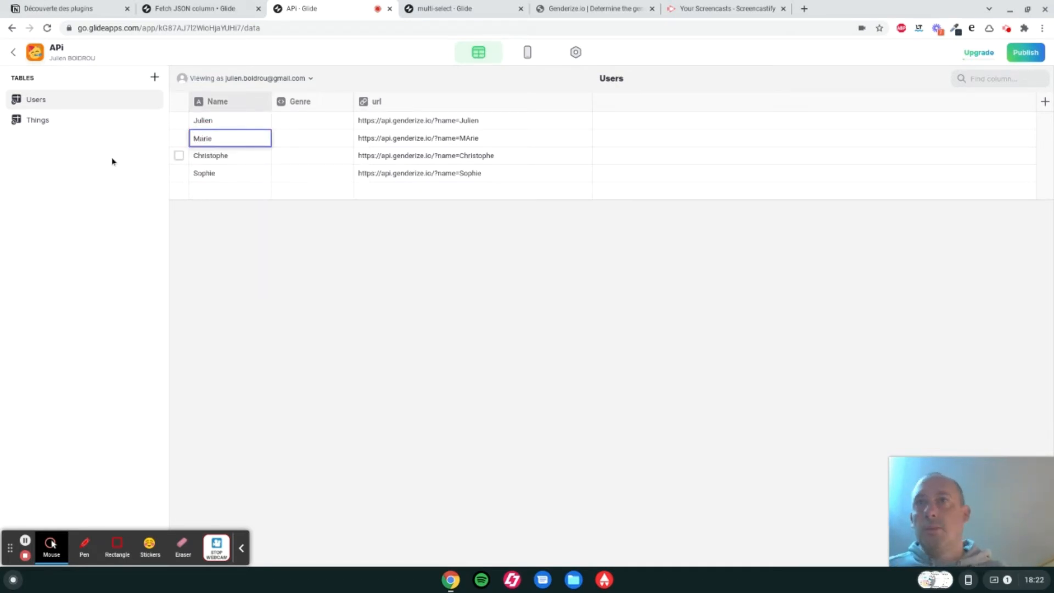
click(241, 548)
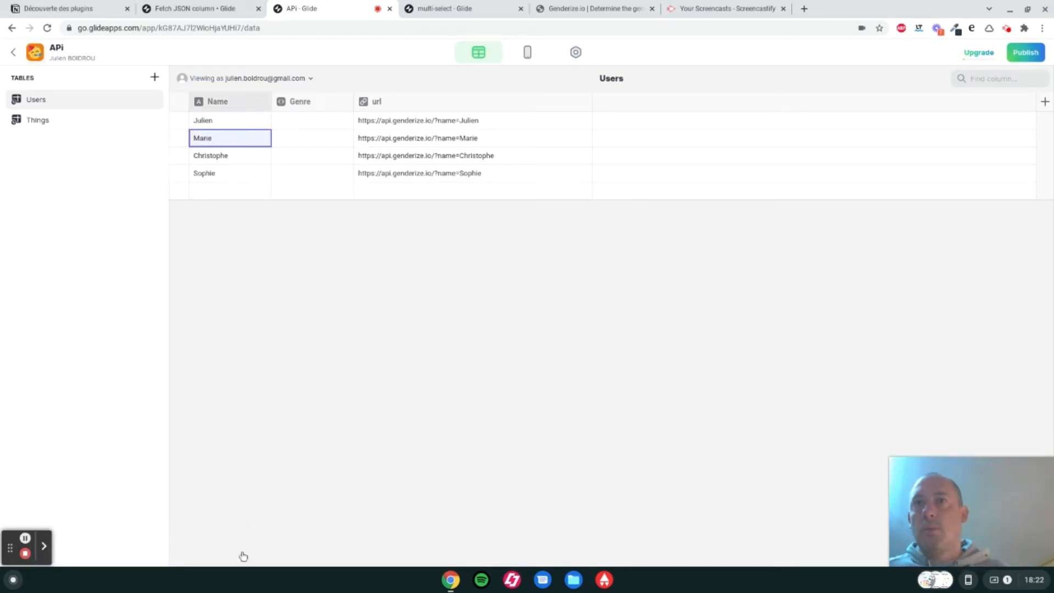
Step: Set the Genre column's data URL to the url column, save it and widen the Genre column
click(345, 102)
click(317, 125)
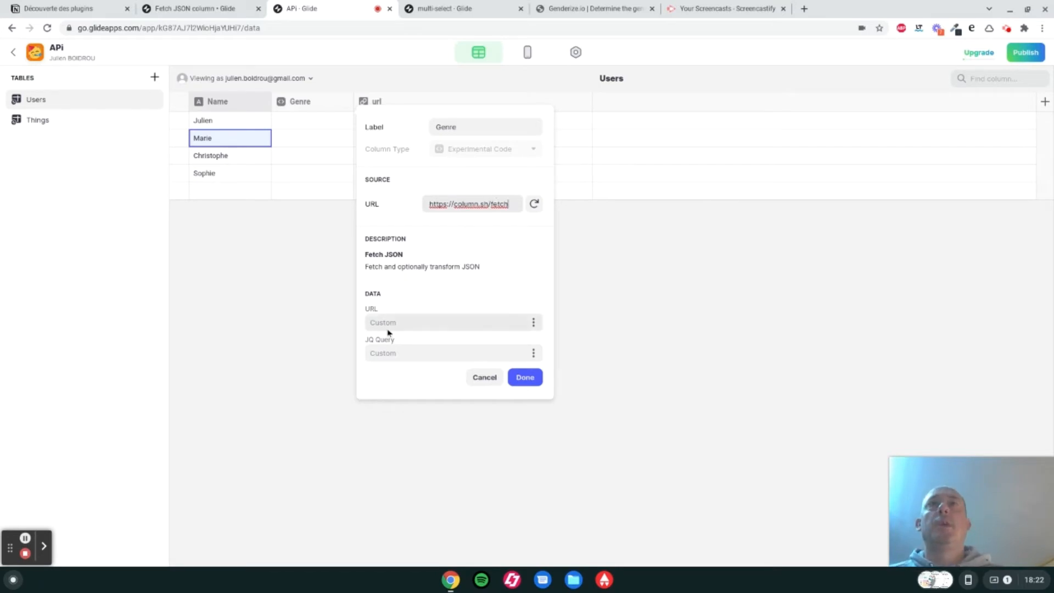
click(533, 327)
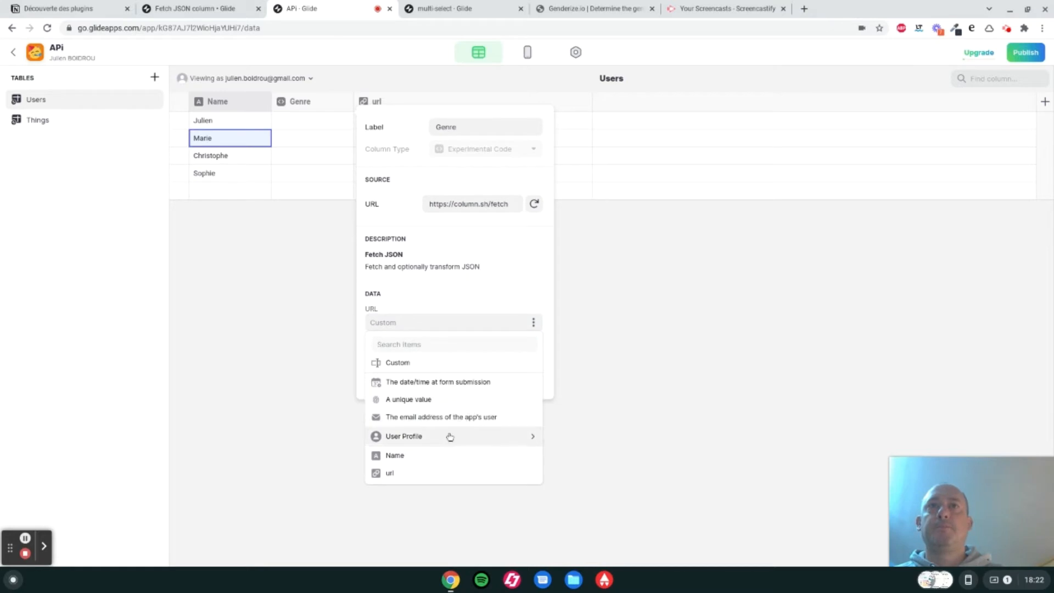
click(444, 473)
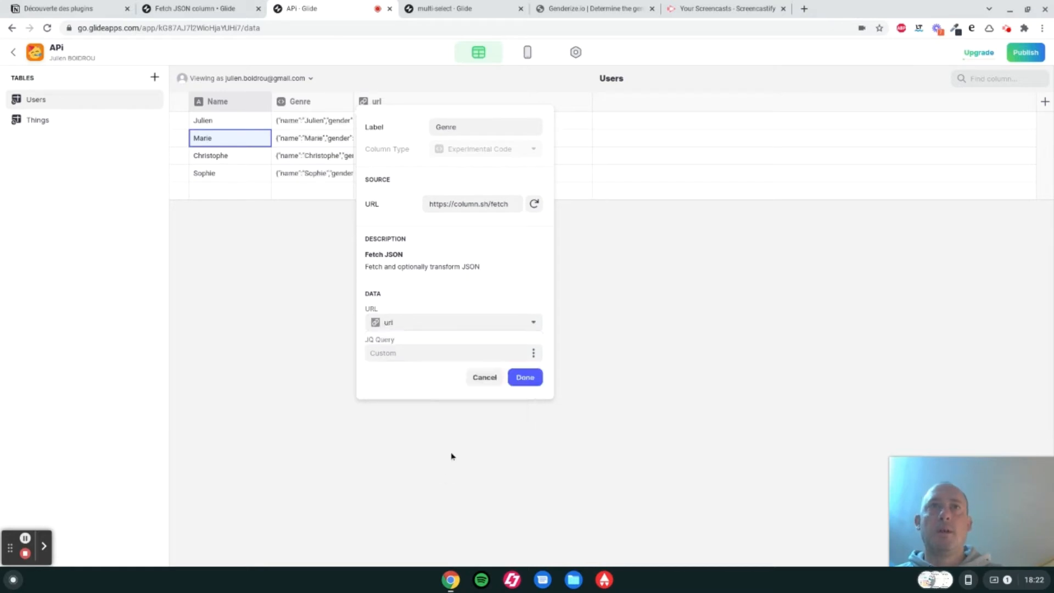
click(530, 381)
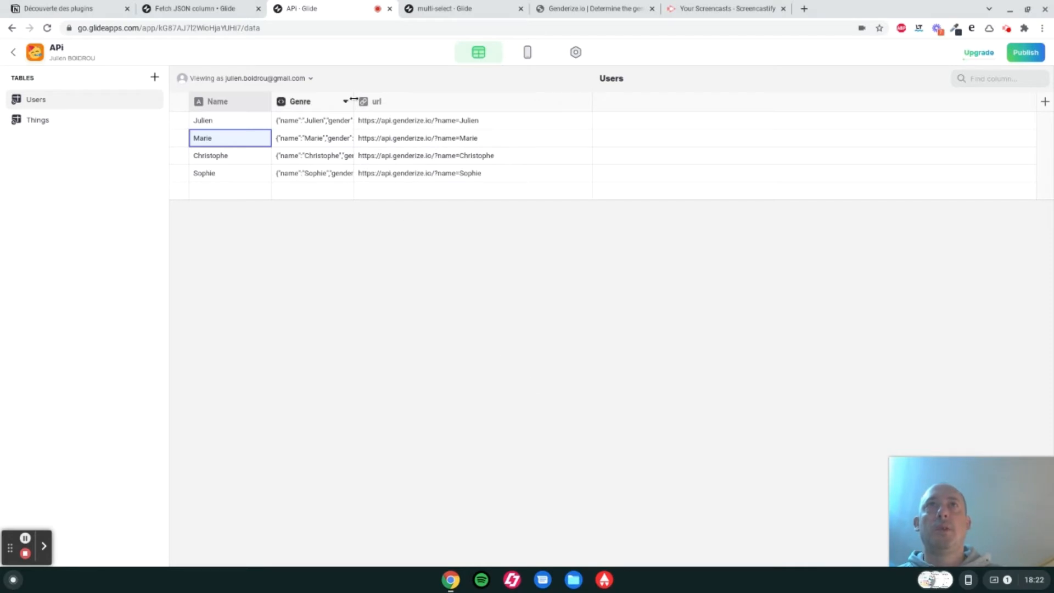
drag(354, 101, 504, 107)
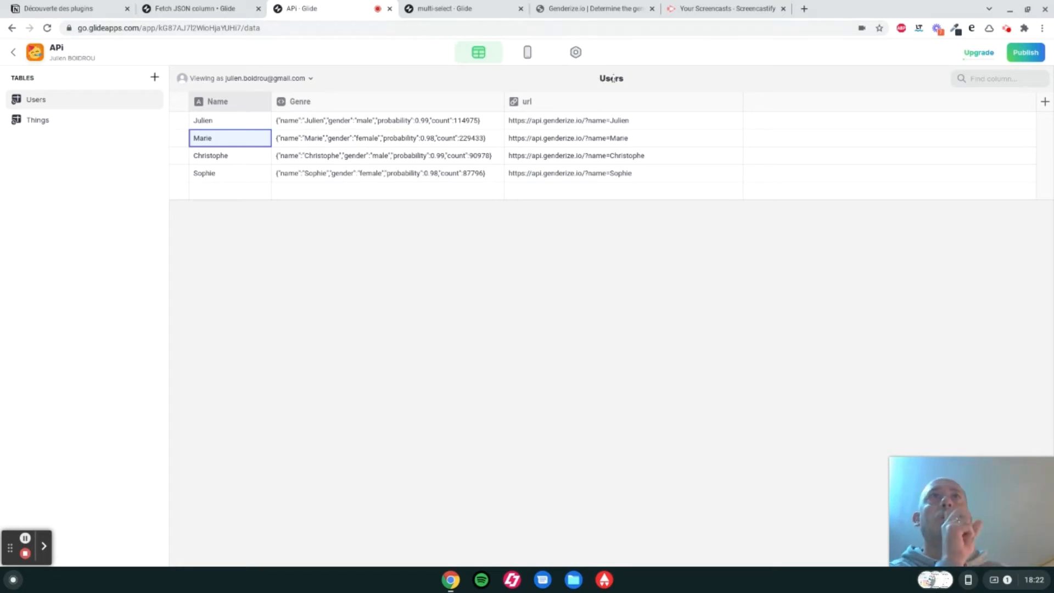
Step: Copy the first row's constructed URL and use it as the URL in the Try it form on the Fetch JSON page
click(631, 125)
click(631, 123)
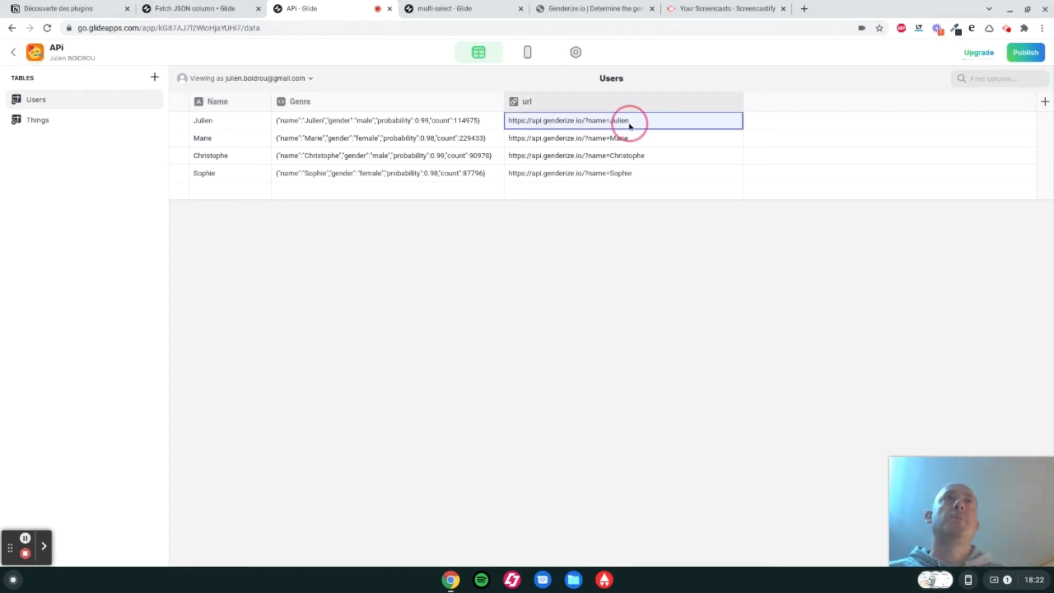
drag(631, 123, 506, 127)
key(ctrl+c)
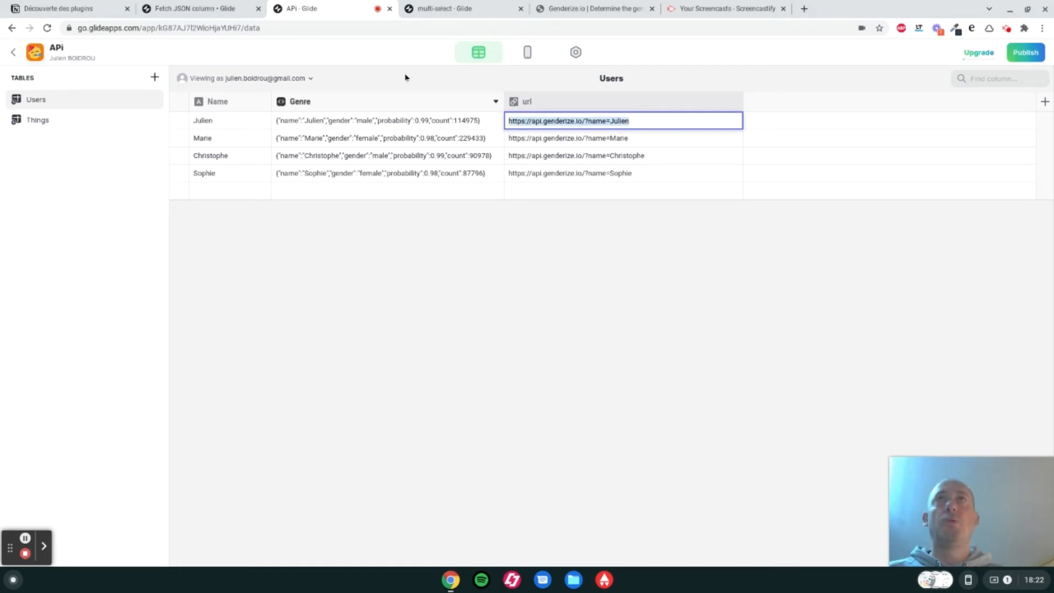
click(222, 17)
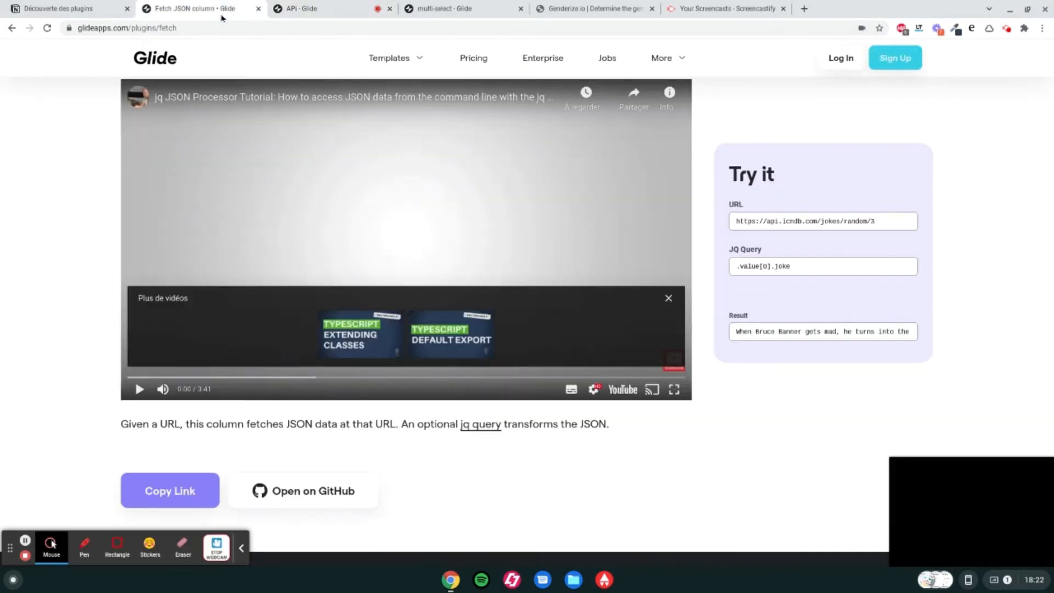
click(761, 221)
key(ctrl+a)
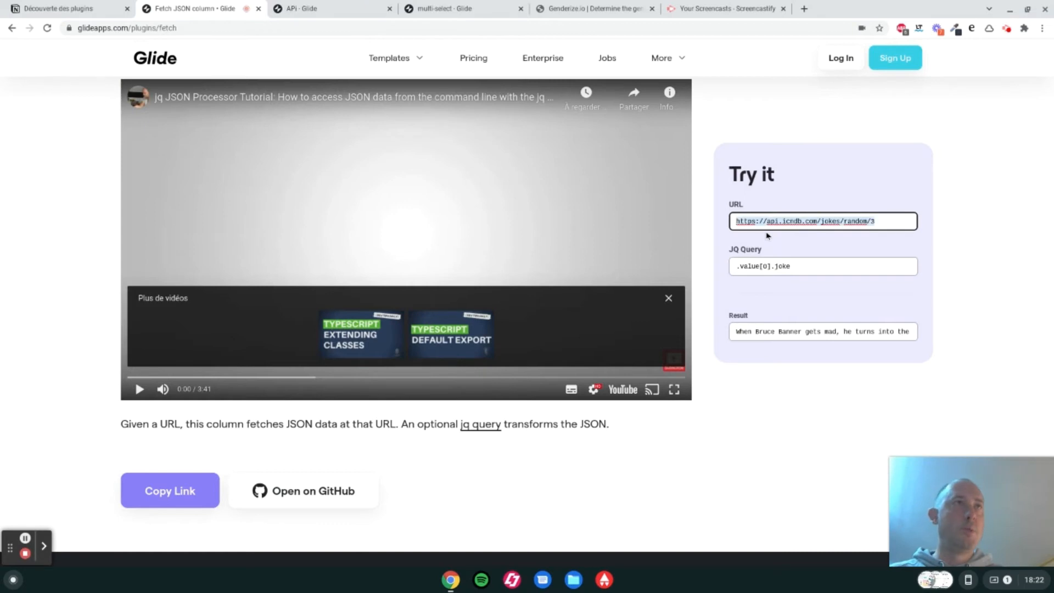
key(ctrl+v)
Step: Try the JQ query .gender in place of the sample query in the Try it form
click(791, 266)
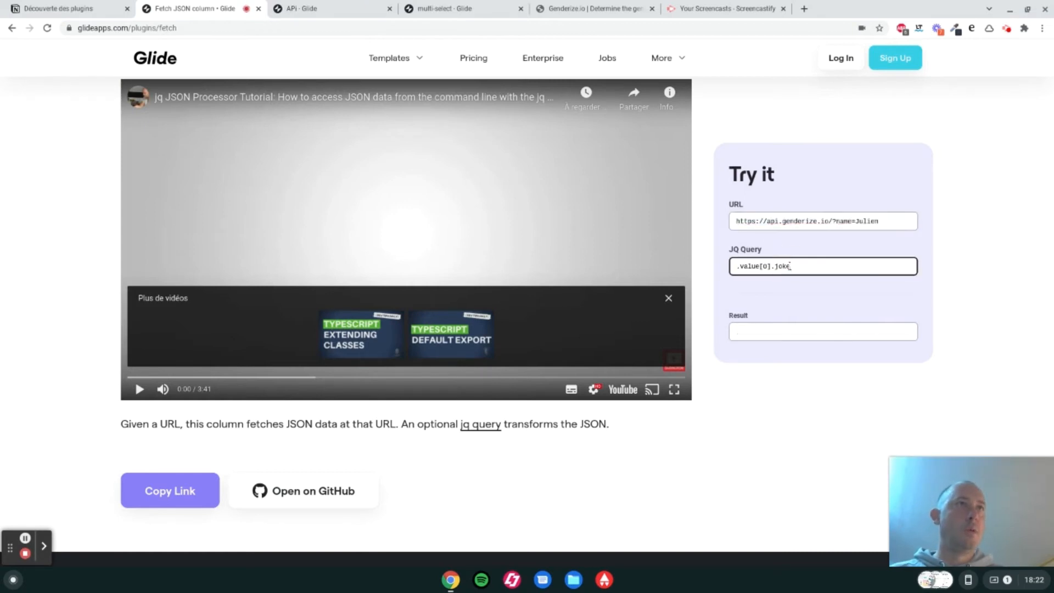
key(ctrl+a)
key(BackSpace)
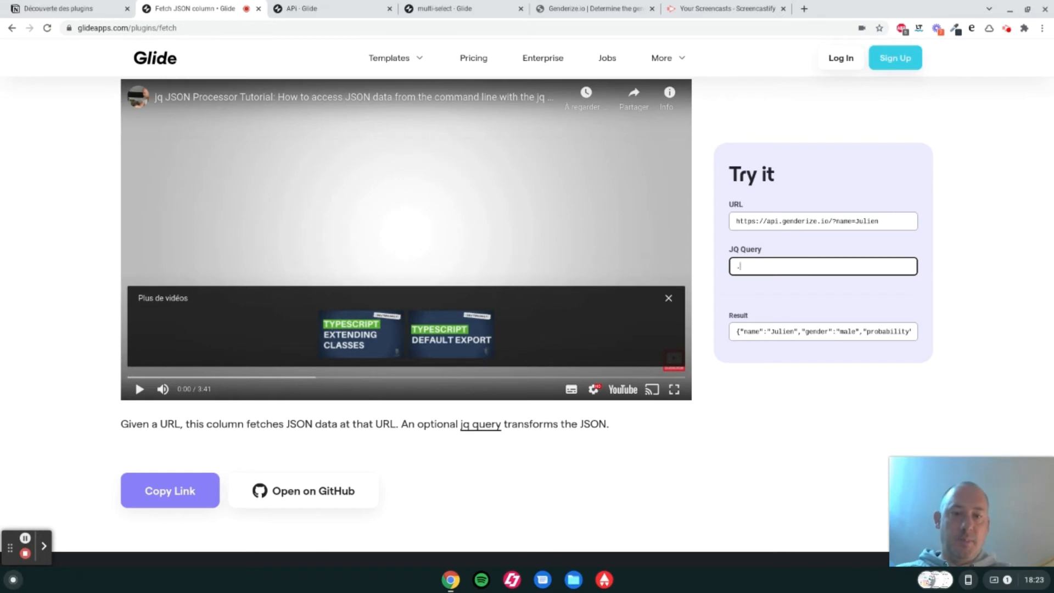
text(gender)
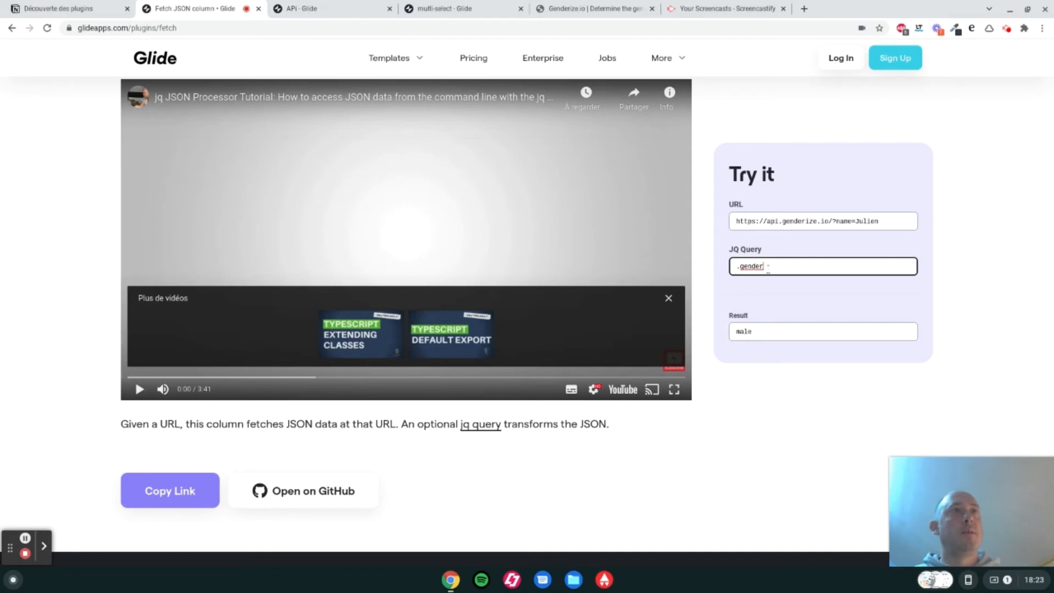
Step: Replace the JQ query with a single dot and copy the entire JSON result
drag(768, 266, 736, 267)
key(BackSpace)
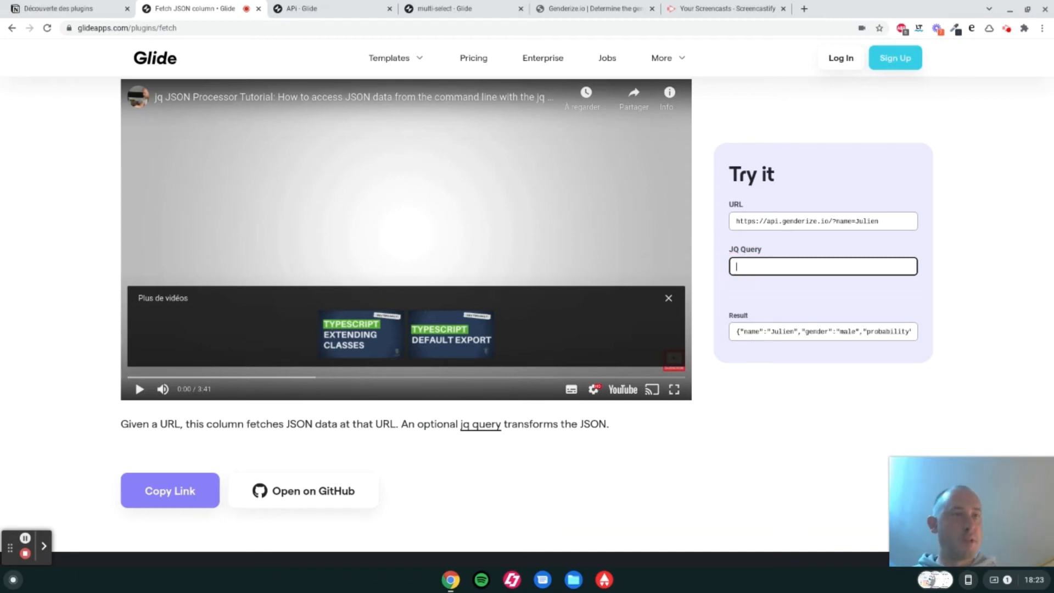
click(735, 333)
click(831, 320)
drag(853, 325, 922, 336)
key(ctrl+c)
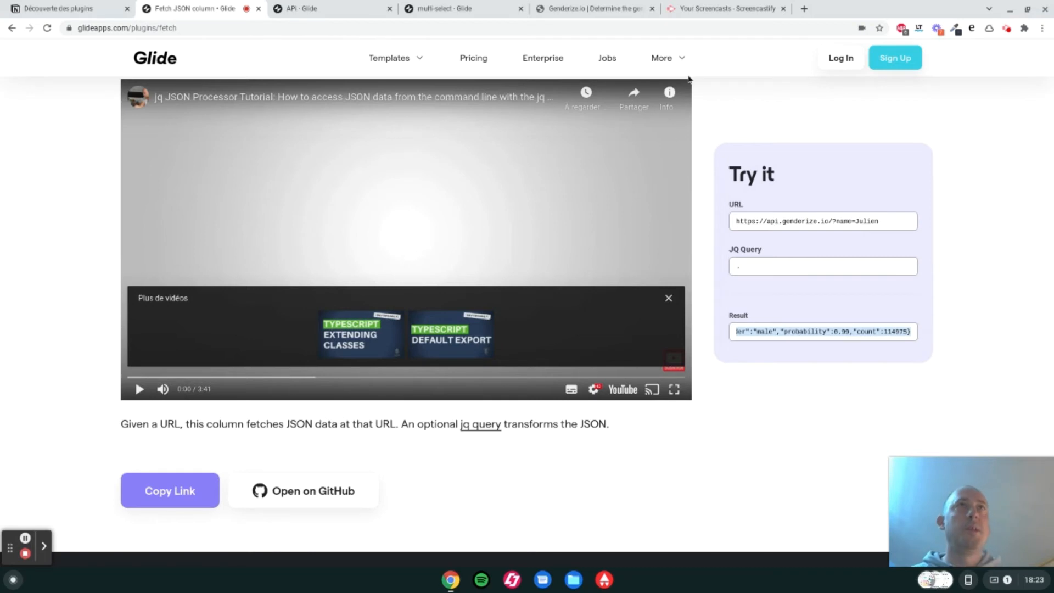
Step: Open the online JSON viewer at jsonformatter.org/json-viewer in a new browser tab
click(804, 8)
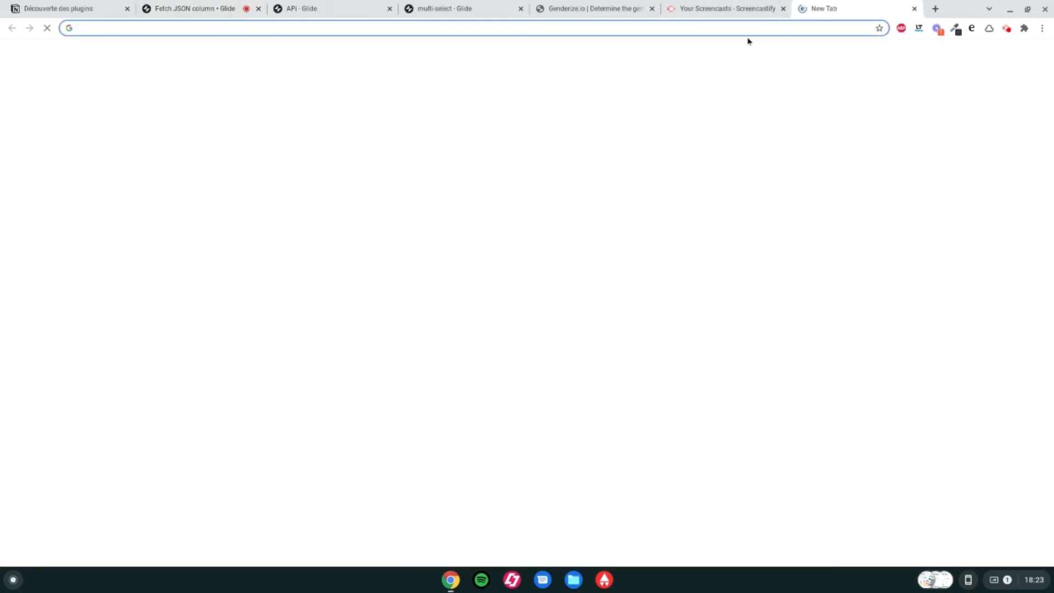
text(jso)
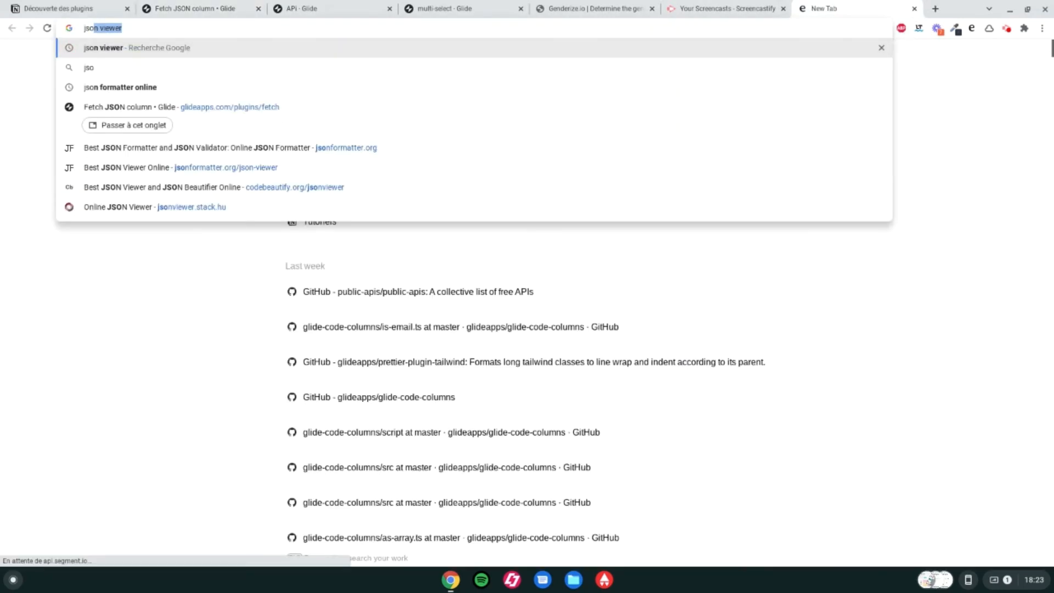
click(250, 168)
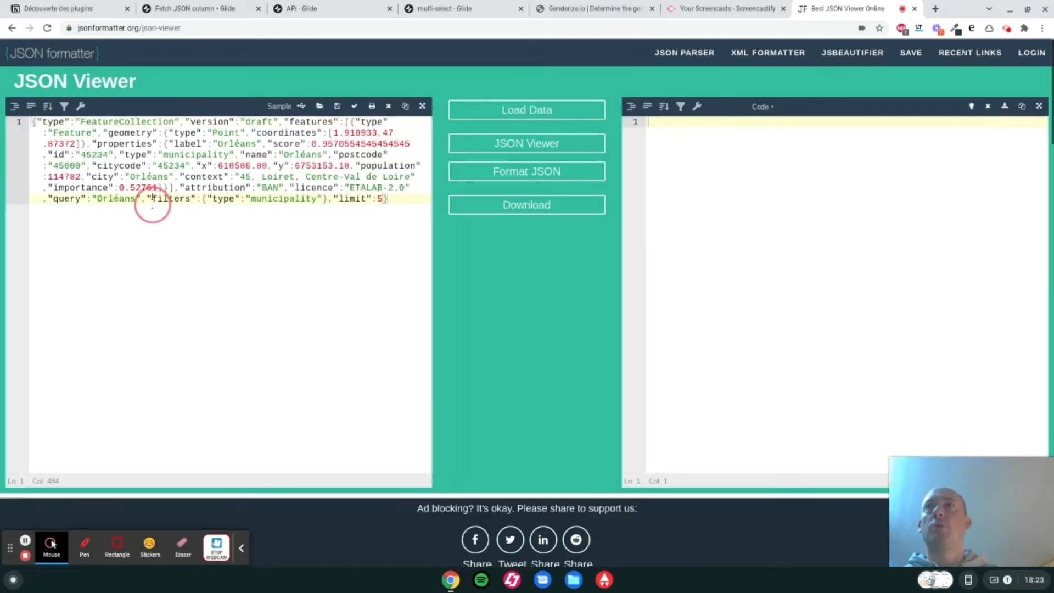
Step: Replace the sample JSON in the viewer with the copied API result and format it as indented JSON
click(155, 200)
key(ctrl+a)
key(BackSpace)
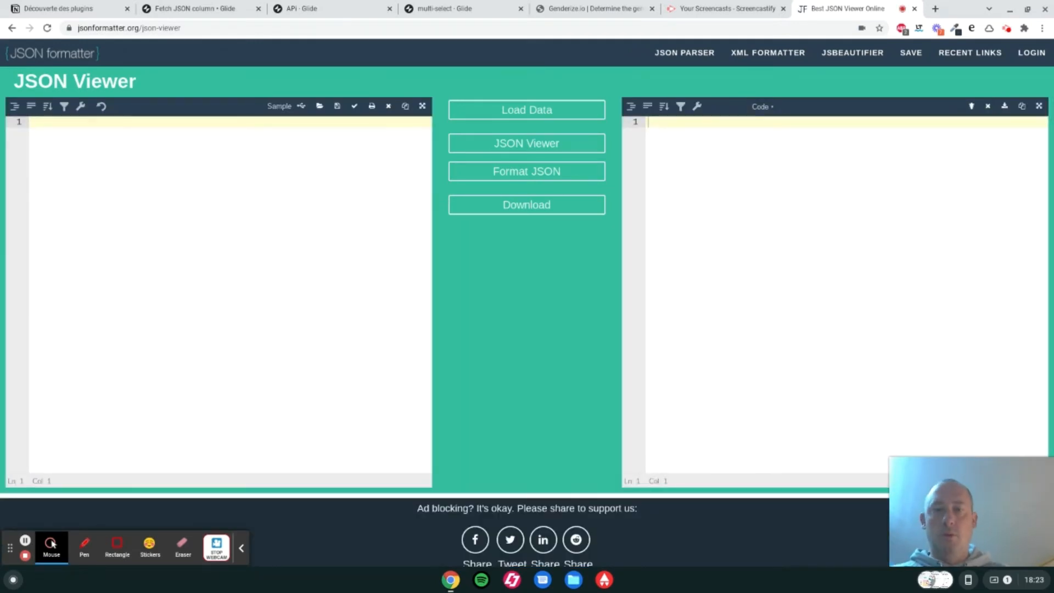
key(ctrl+v)
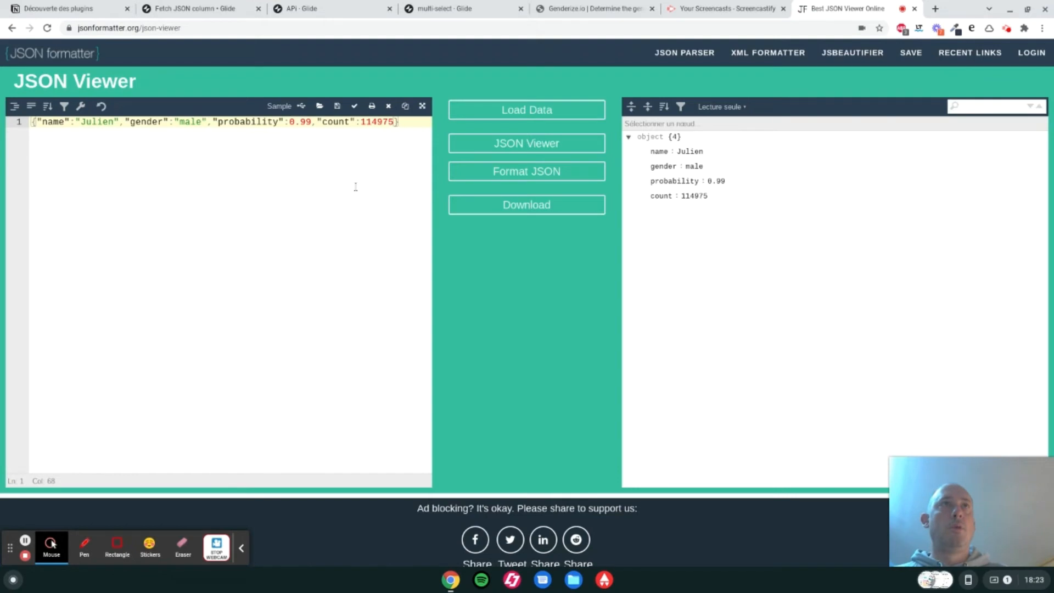
click(628, 139)
click(628, 139)
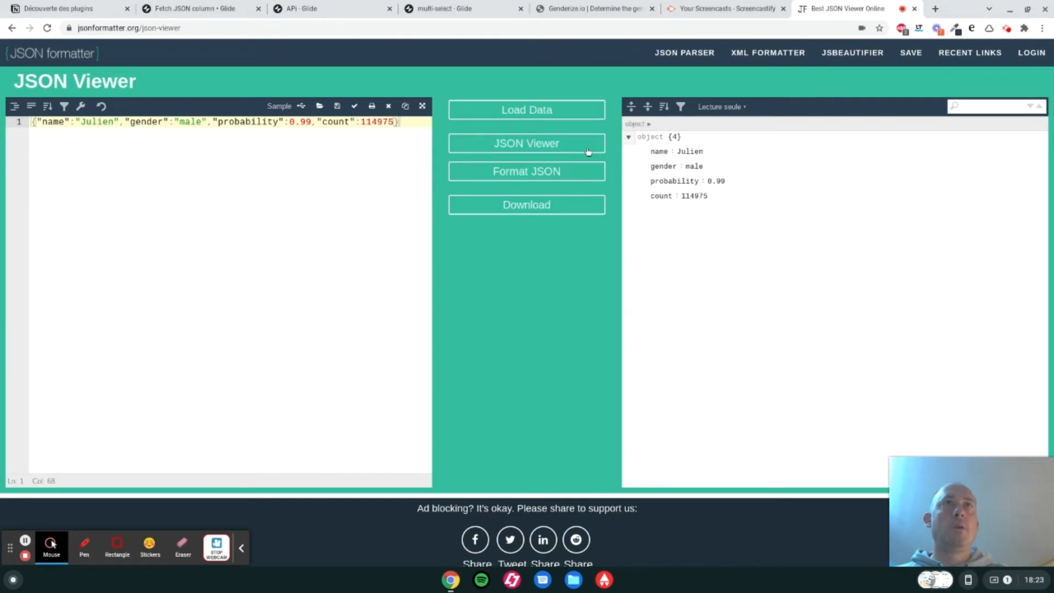
click(555, 176)
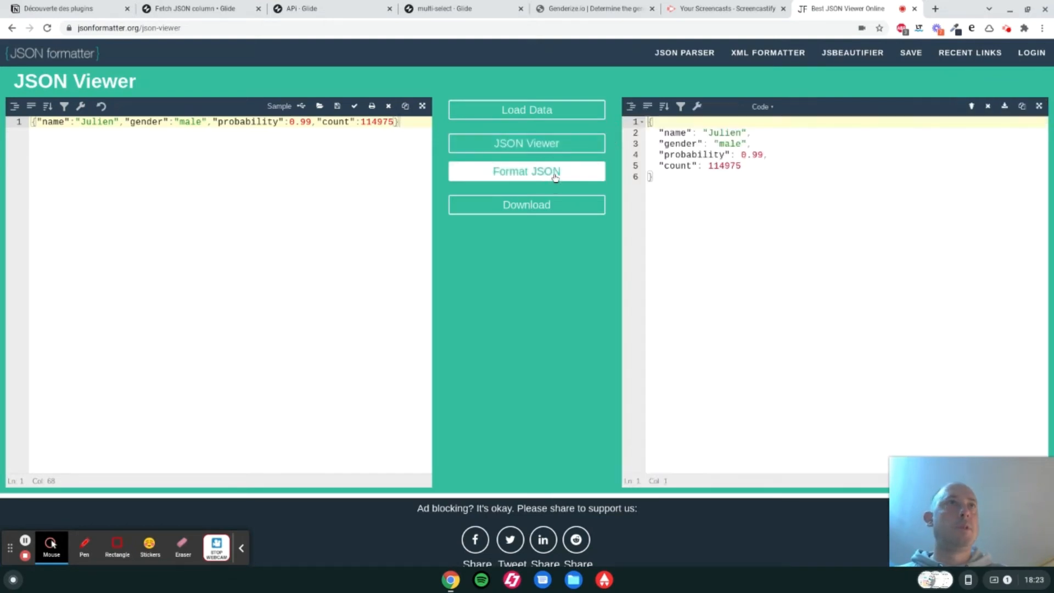
click(664, 190)
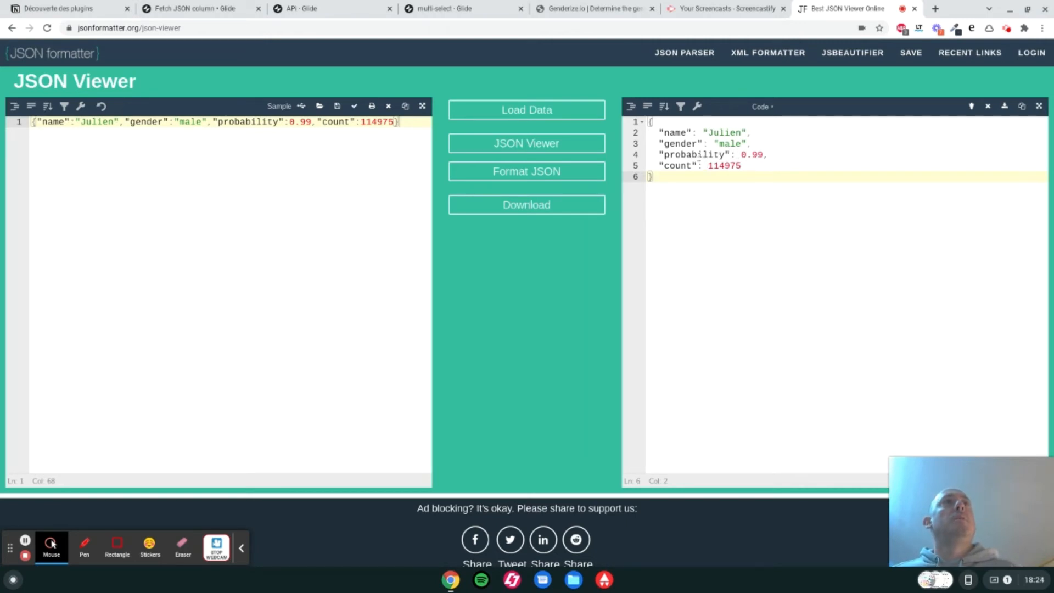
click(725, 10)
click(594, 8)
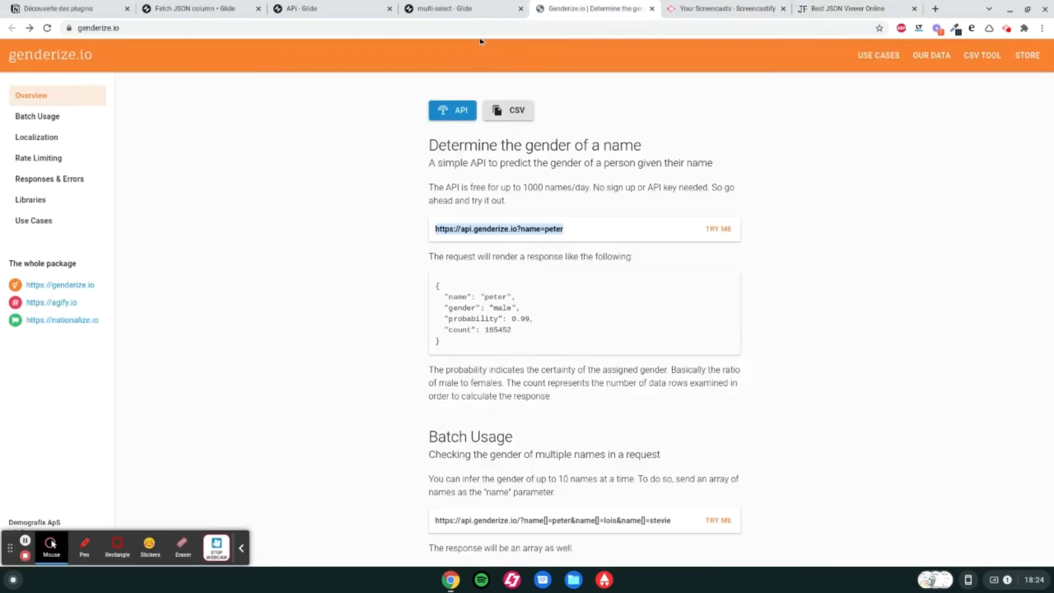
click(478, 7)
click(344, 15)
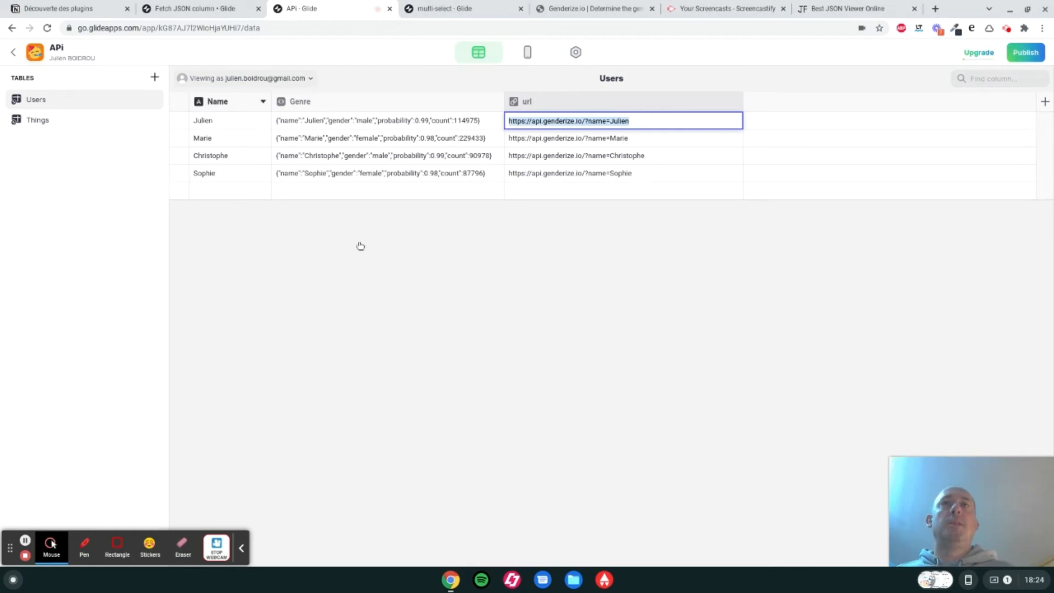
click(216, 549)
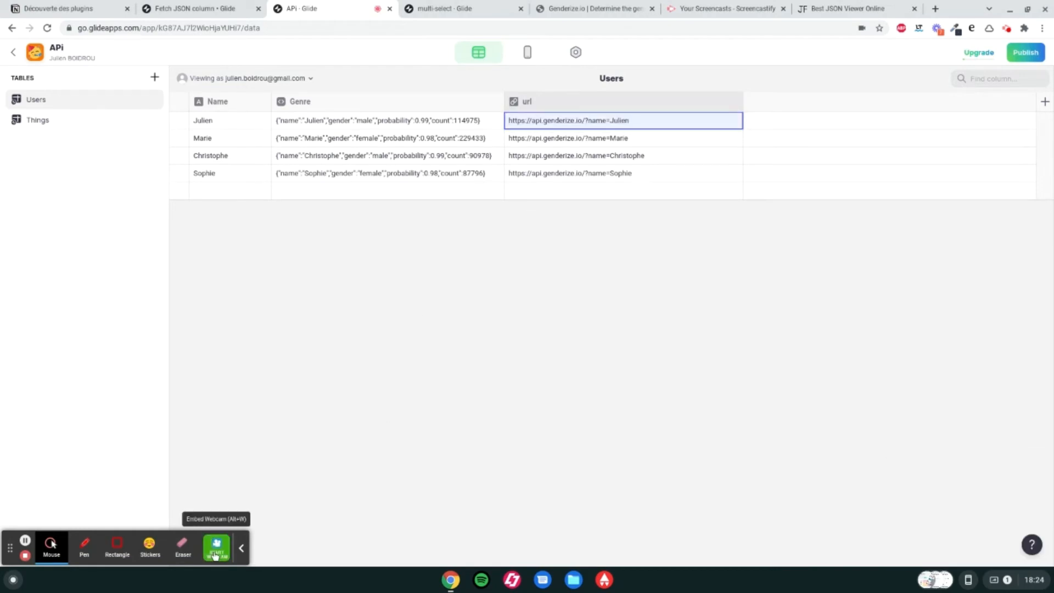
click(242, 550)
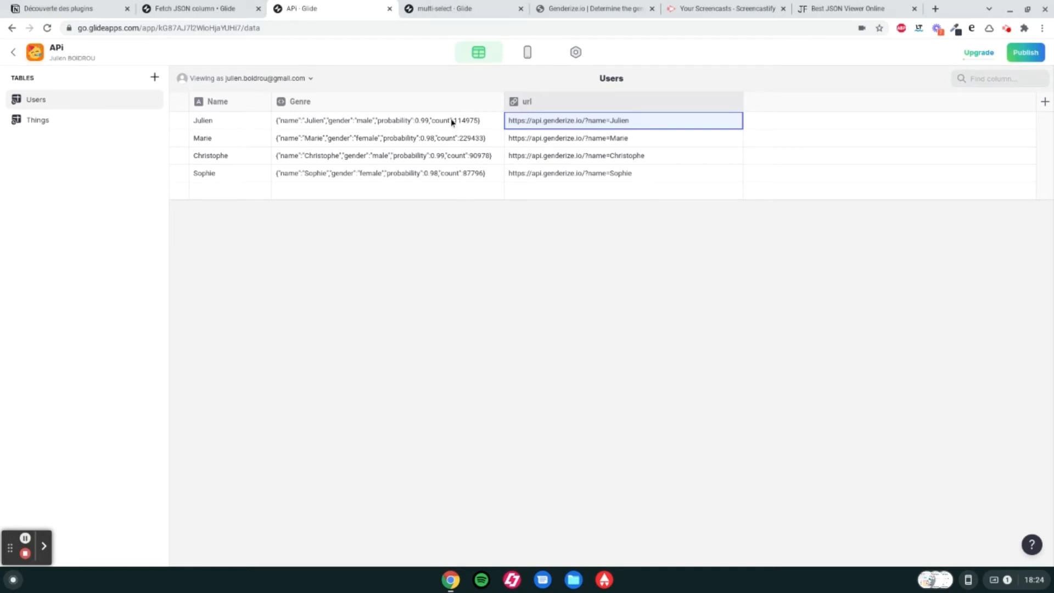
Step: Extend the JQ query in the Fetch JSON page's Try it form to .gender and select the query text
click(222, 5)
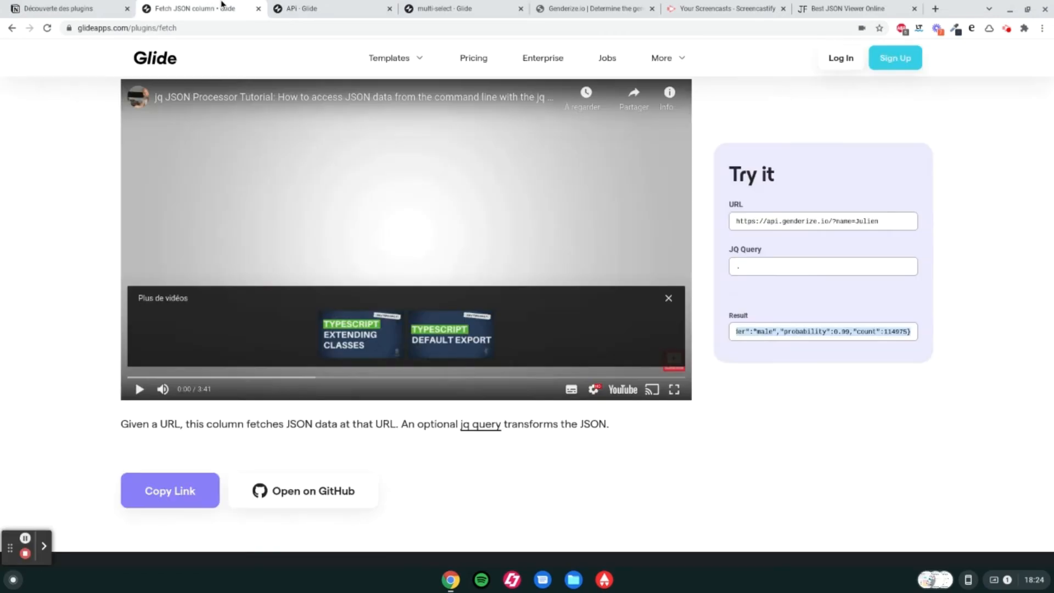
click(757, 266)
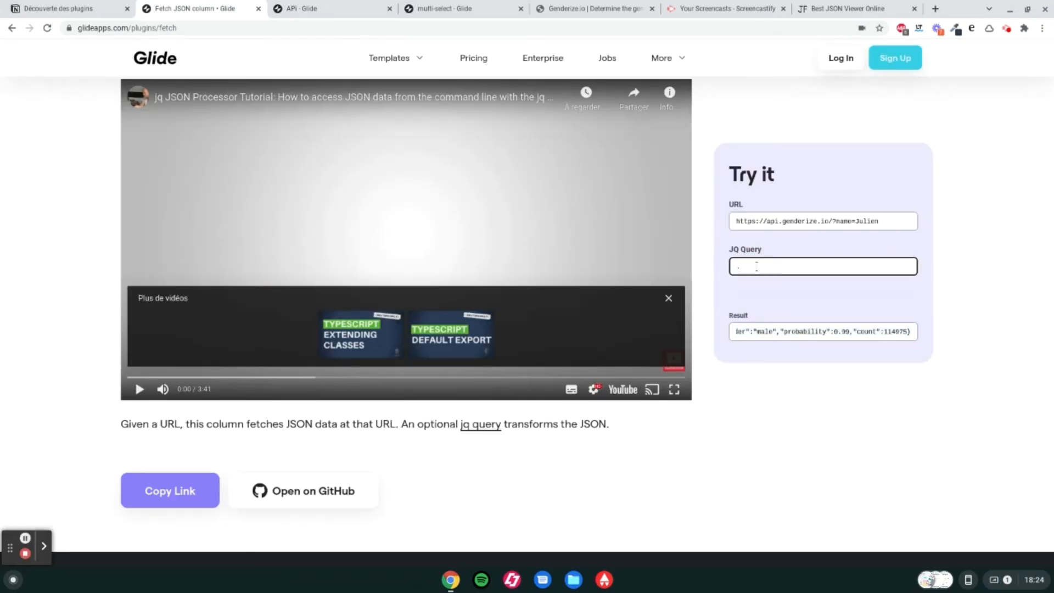
text(ge)
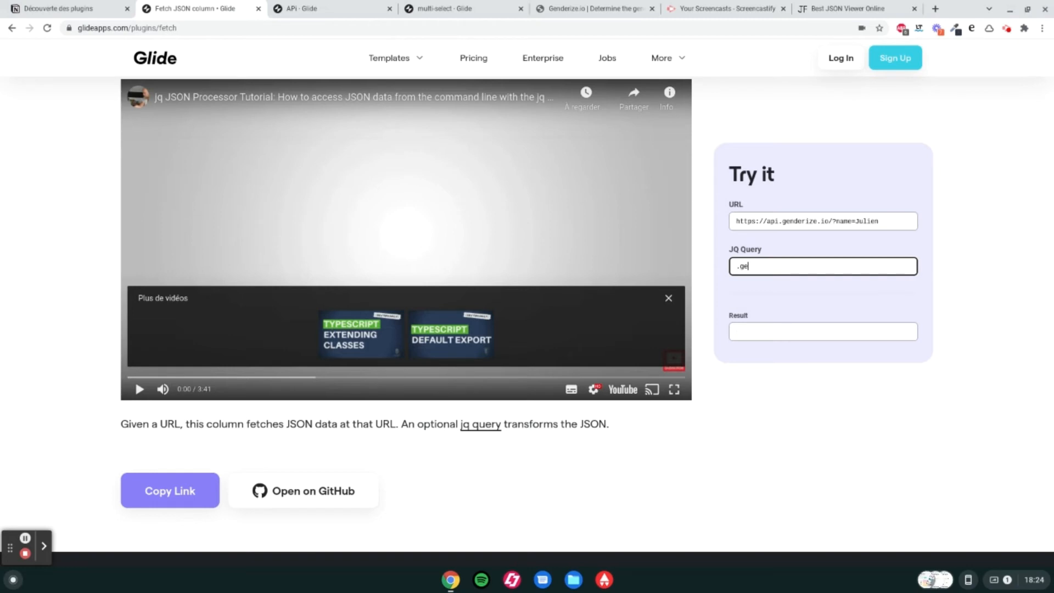
text(nder)
double_click(757, 266)
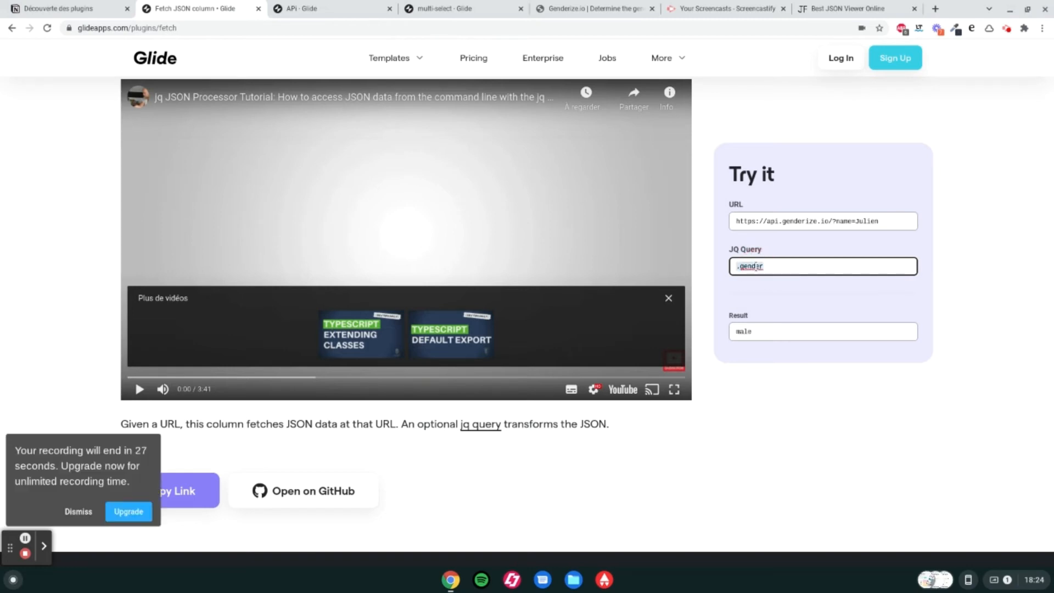
Step: Set the Genre column's JQ query to .gender in the Users table of the APi app and narrow the column
click(353, 12)
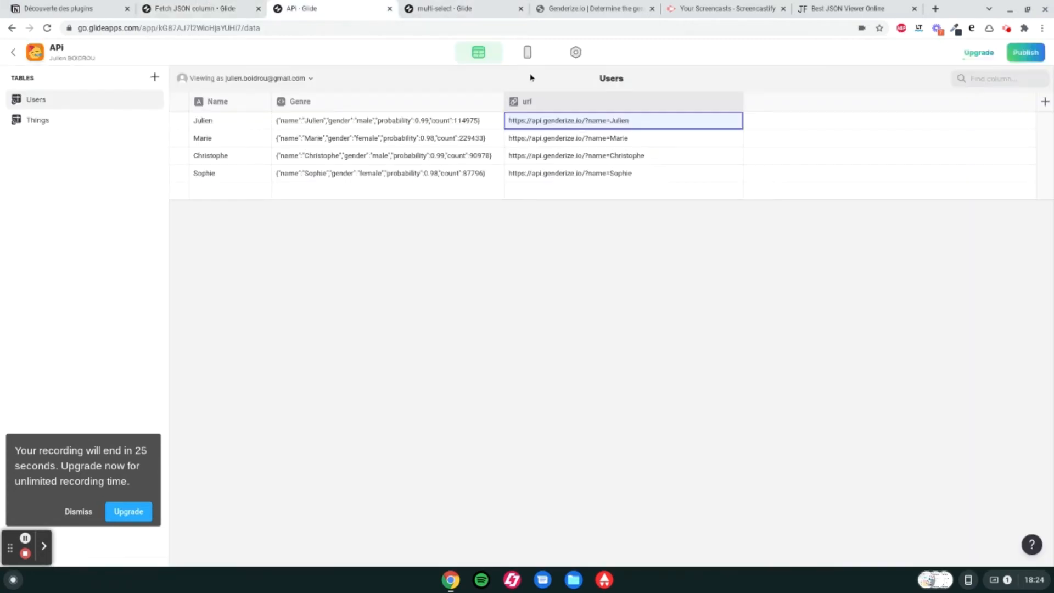
click(495, 100)
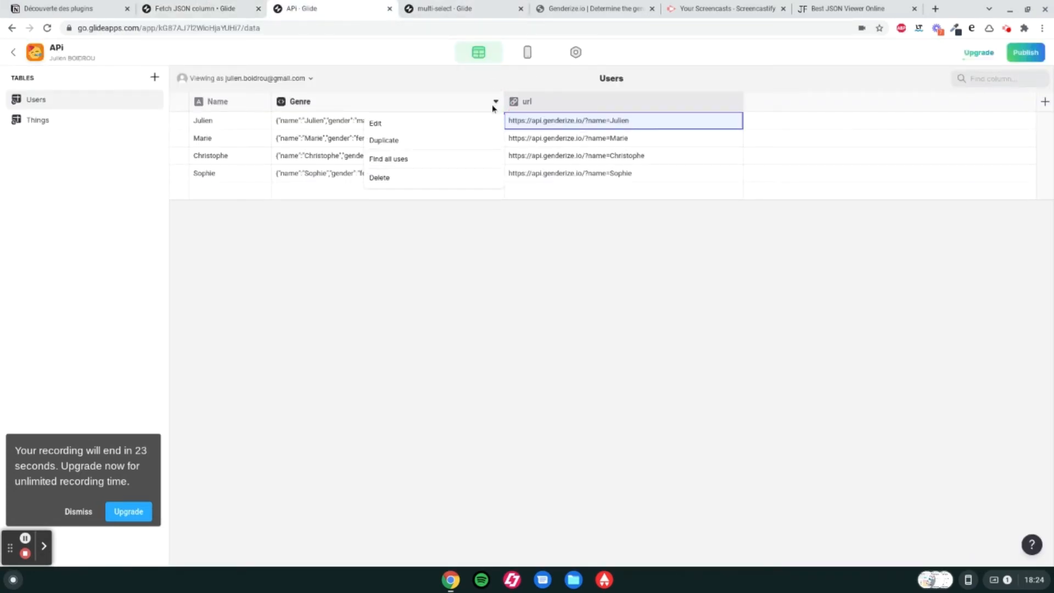
click(459, 125)
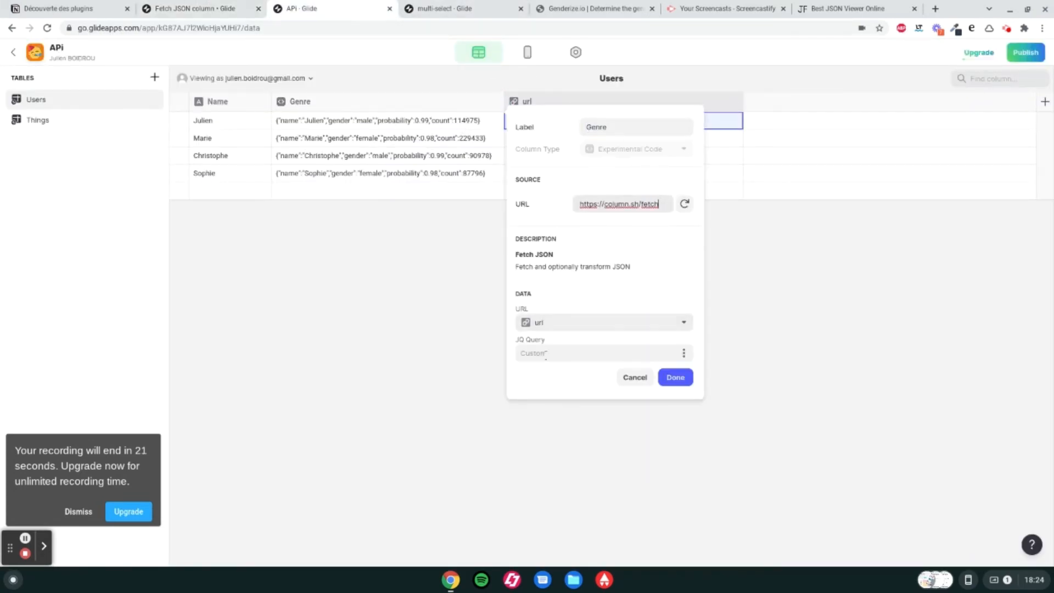
click(544, 353)
text(.gender)
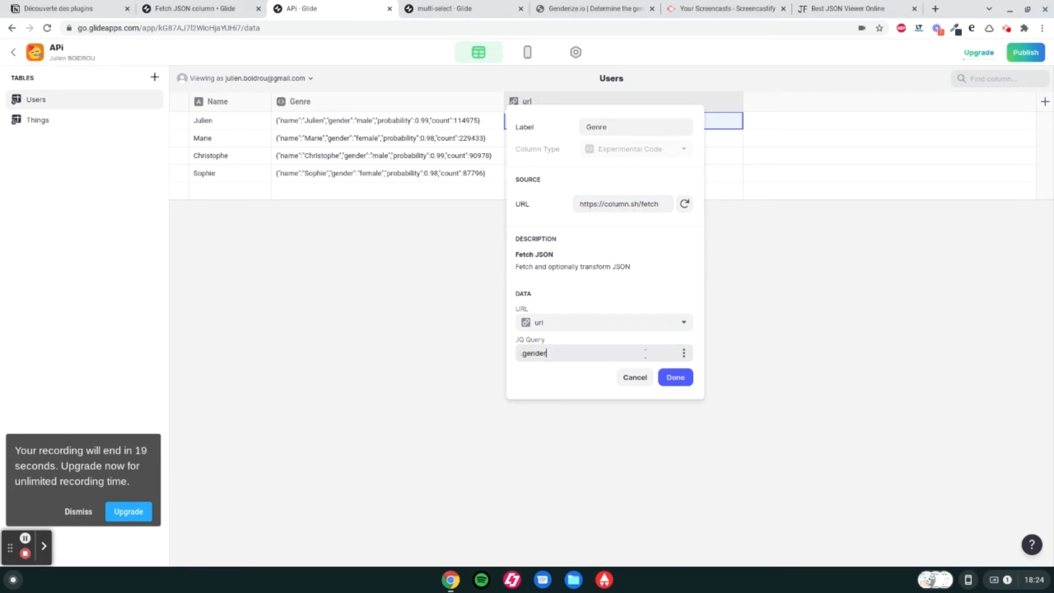
click(675, 378)
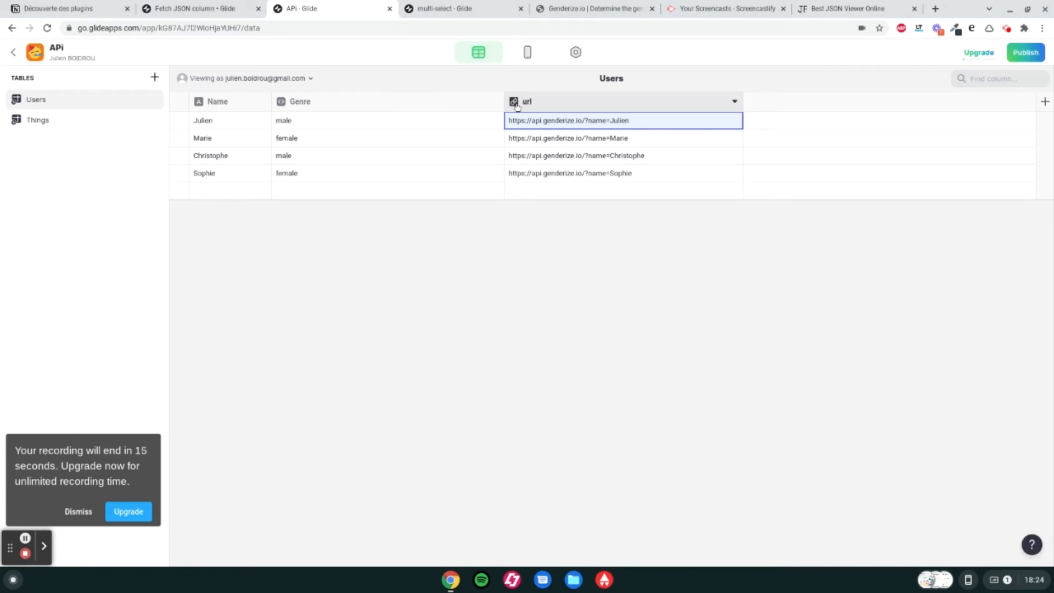
drag(505, 104, 325, 157)
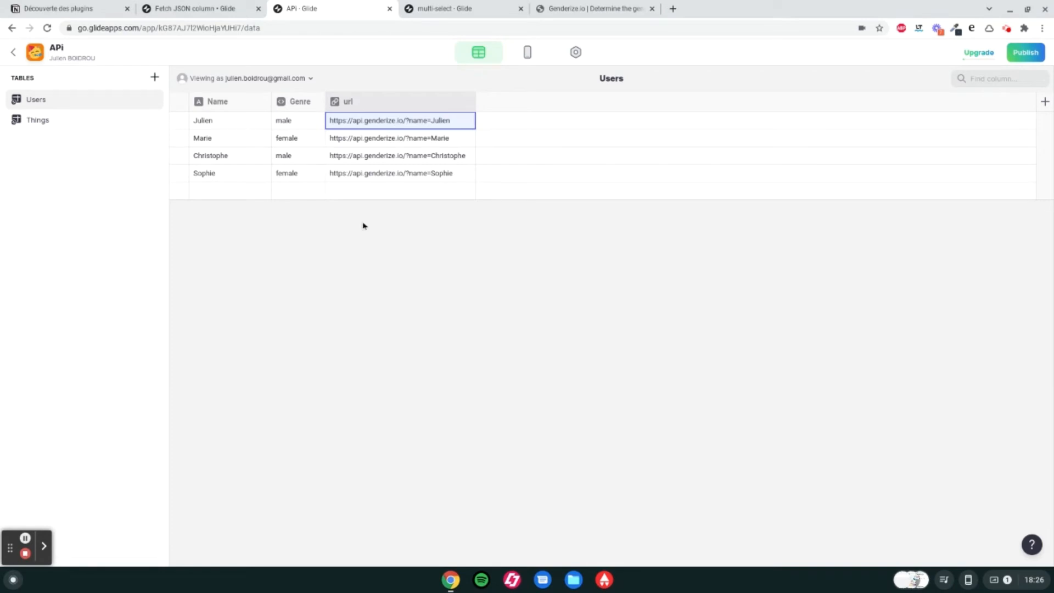
Step: Duplicate the Genre column and label the copy probabilité
click(317, 102)
click(282, 142)
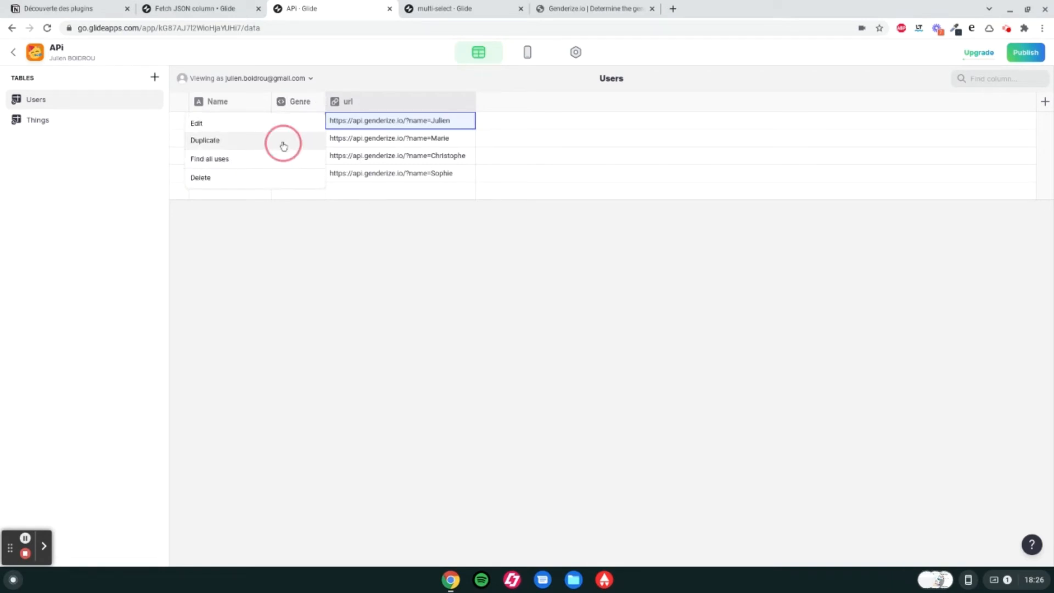
click(549, 103)
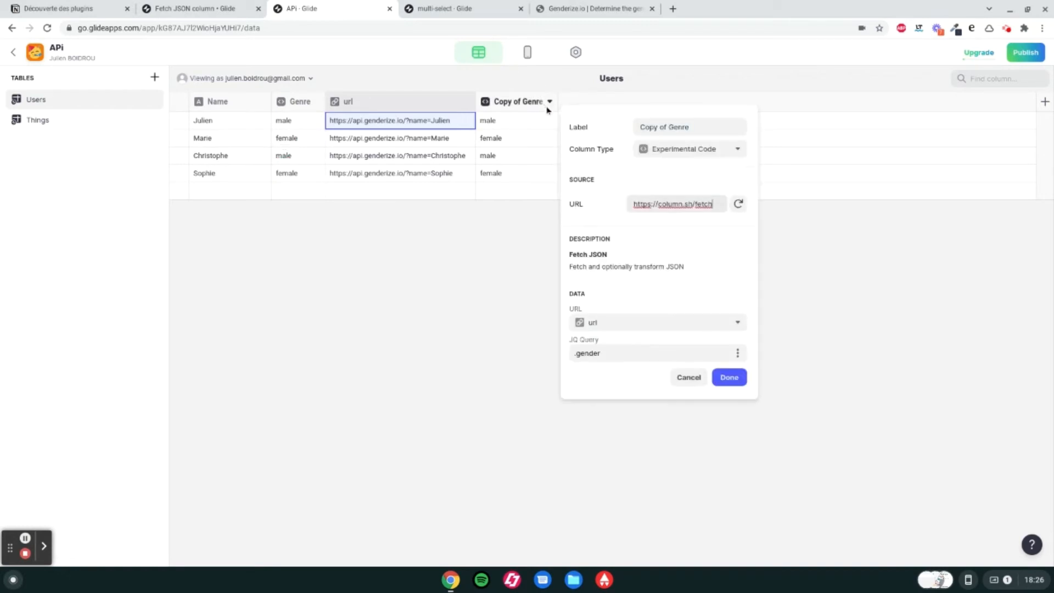
drag(694, 124, 645, 132)
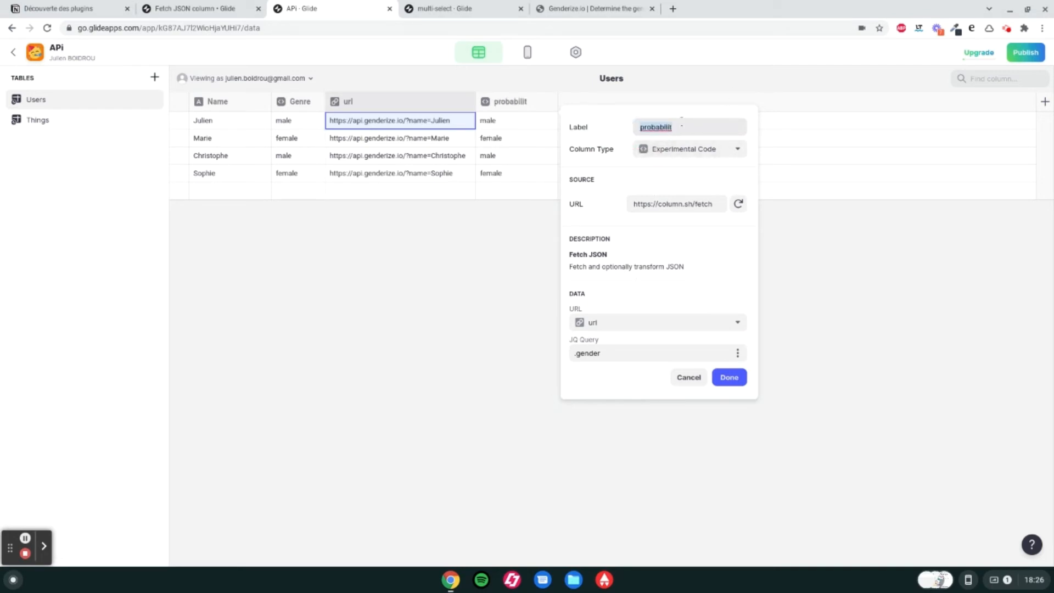
click(683, 127)
Step: Set the JQ query of the probabilité column to .probability and save the column
click(596, 353)
drag(601, 355, 578, 353)
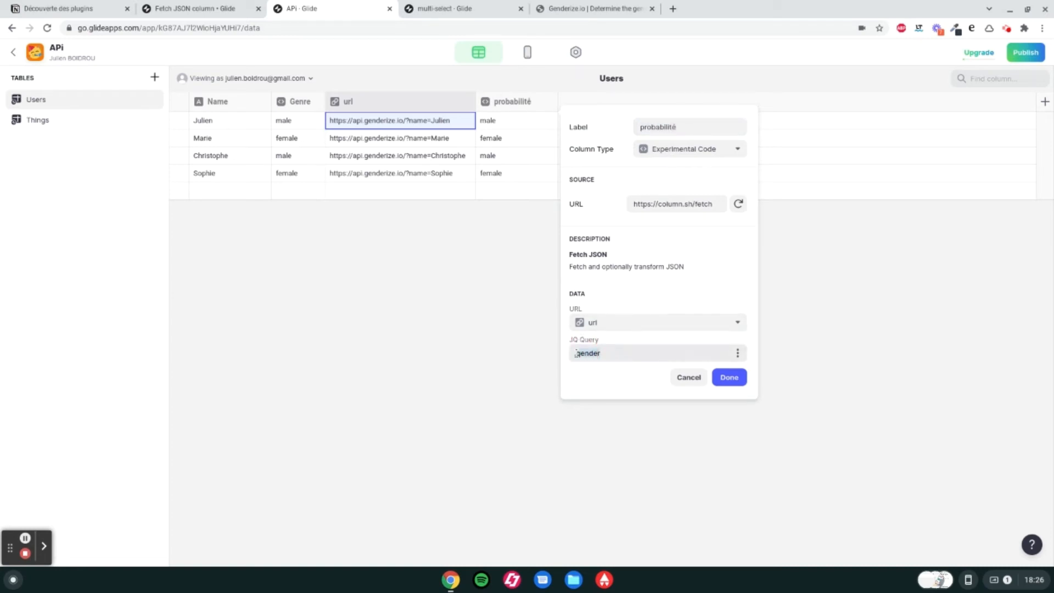
text(probability)
click(730, 379)
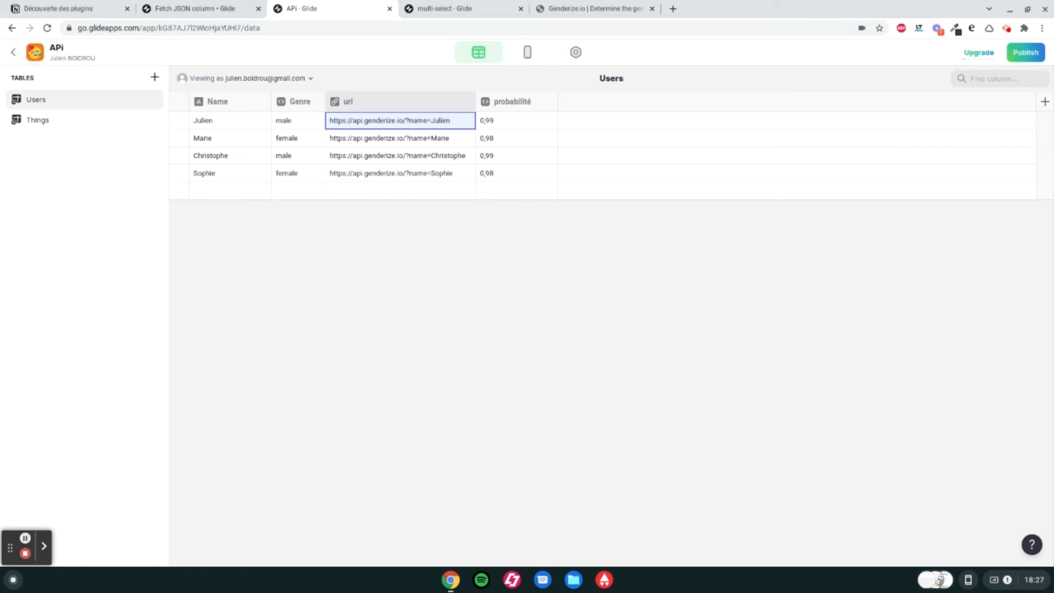
Step: Add a new tab to the app layout with the Users table as its source
click(527, 54)
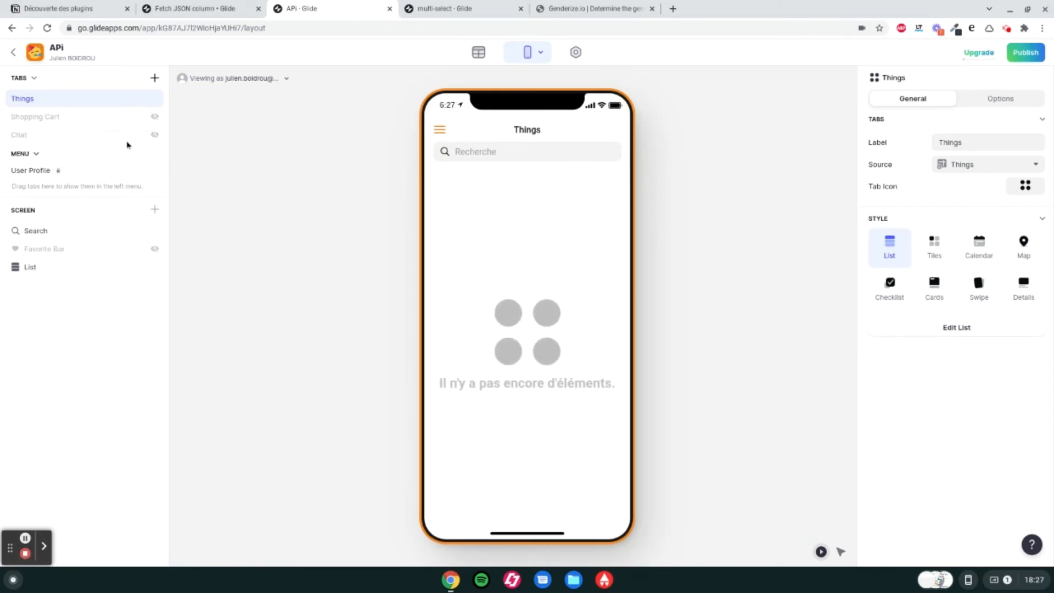
click(157, 79)
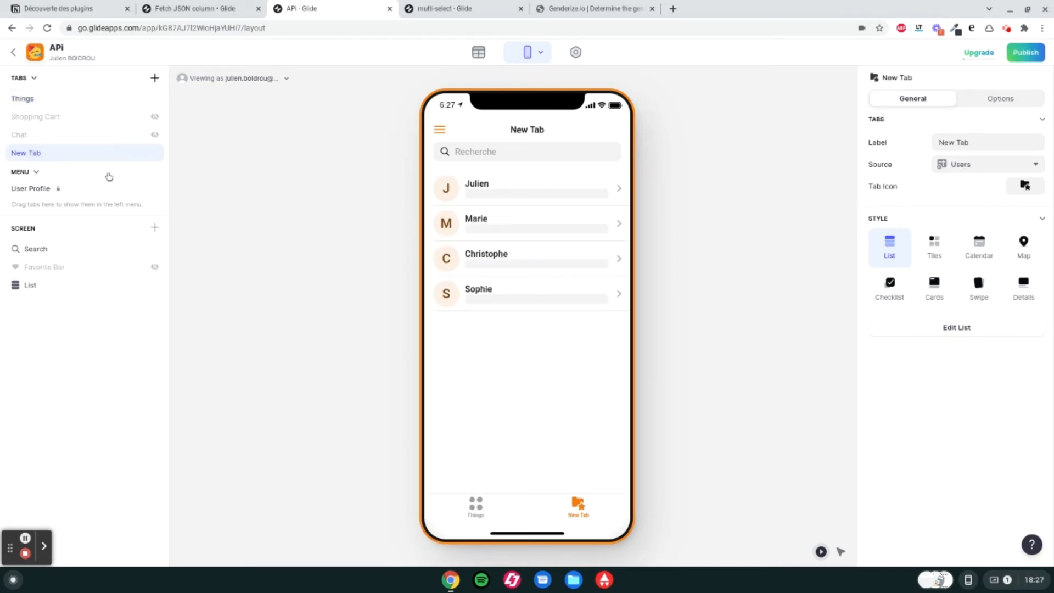
click(990, 170)
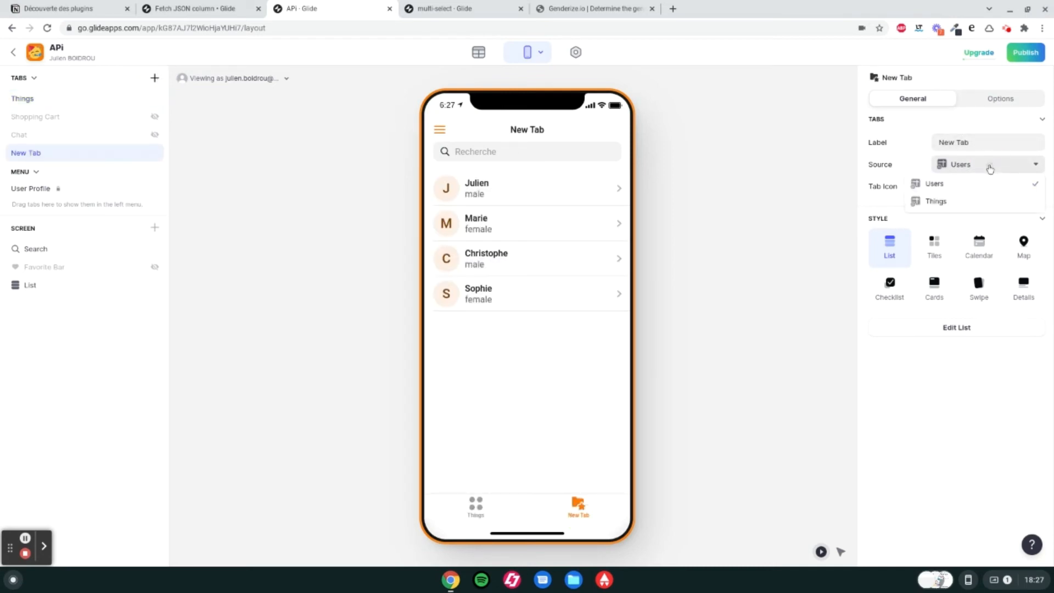
click(979, 181)
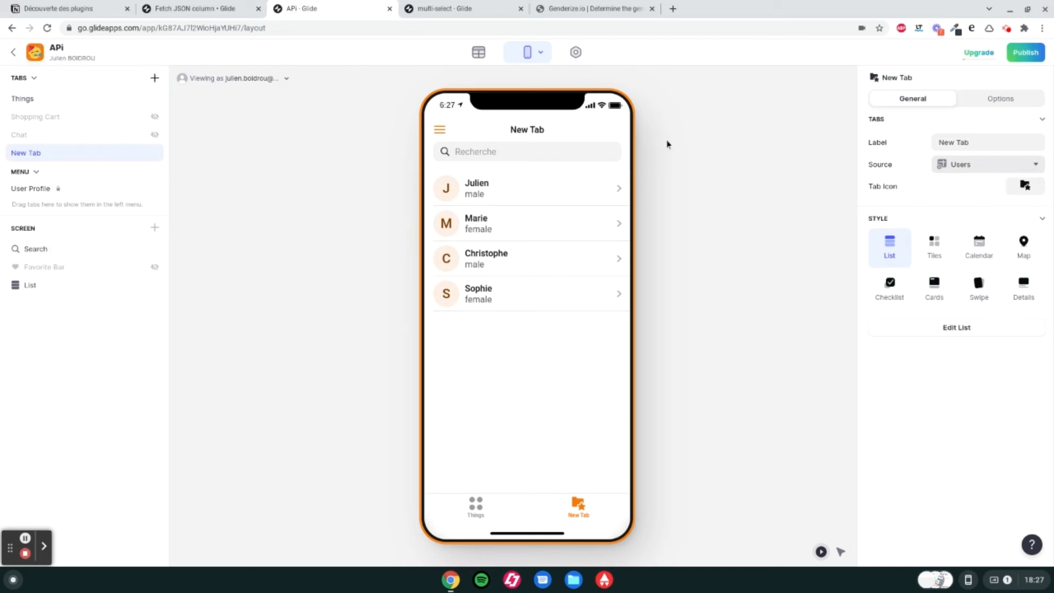
Step: Change the new tab's style to Details and delete all components on its screen
click(86, 154)
click(1021, 287)
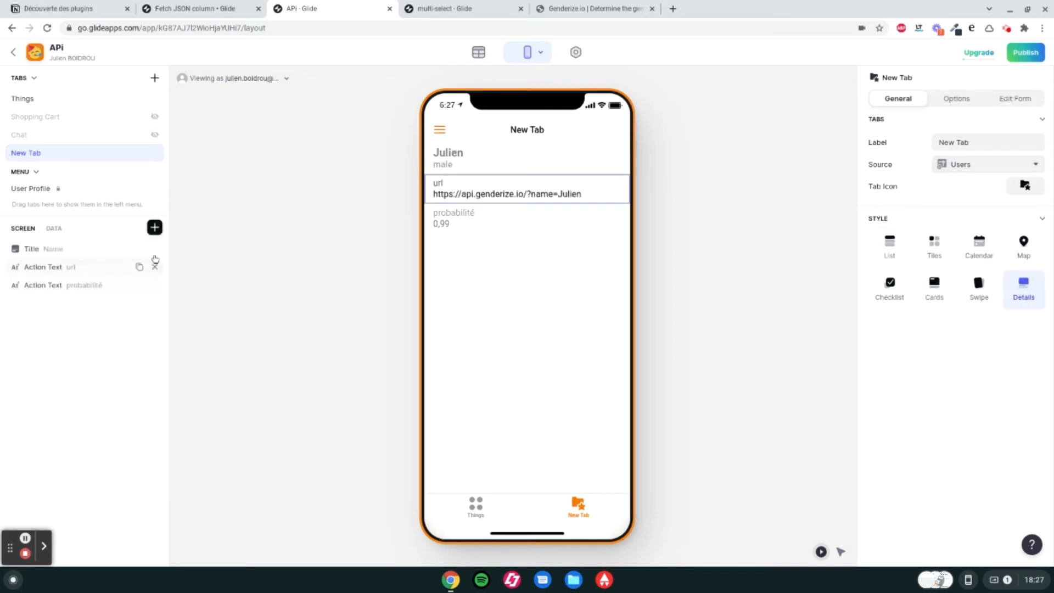
right_click(132, 339)
click(142, 367)
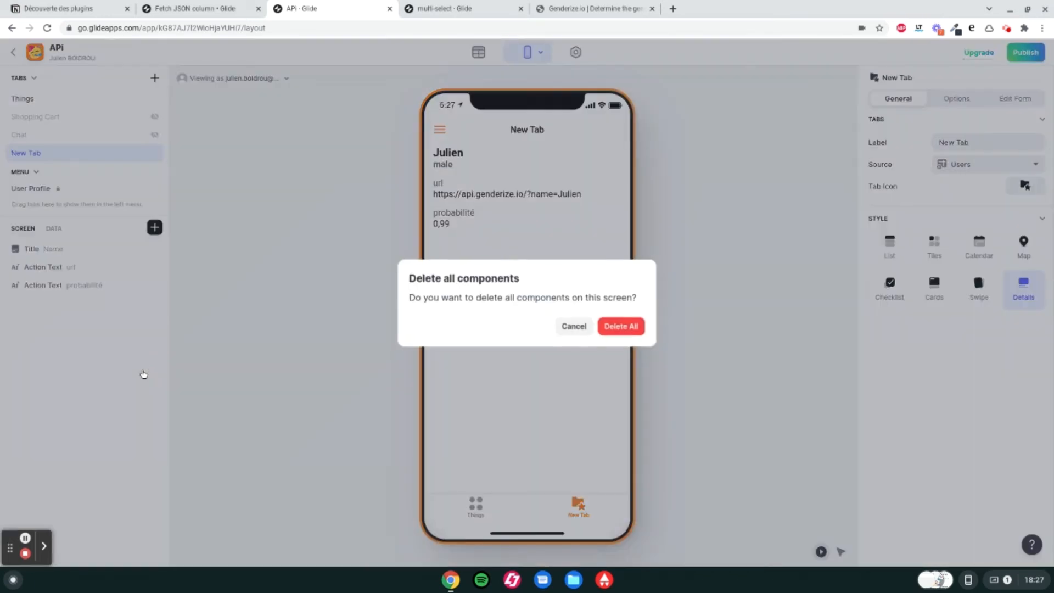
click(612, 329)
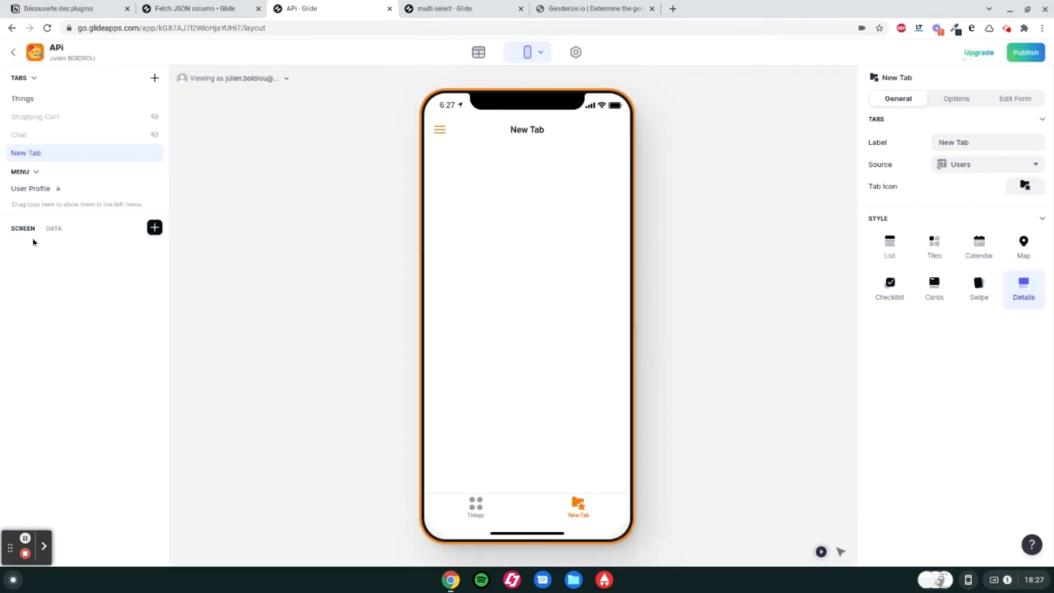
Step: Insert an Inline List of Users on the new tab's screen and open the first user's detail screen
click(155, 227)
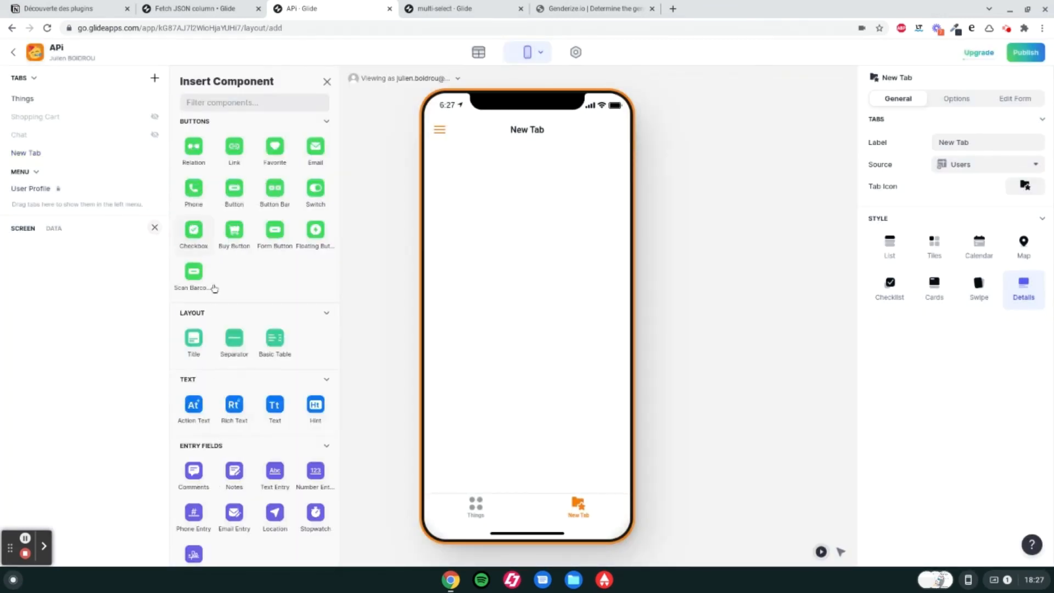
scroll(220, 384, down, 6)
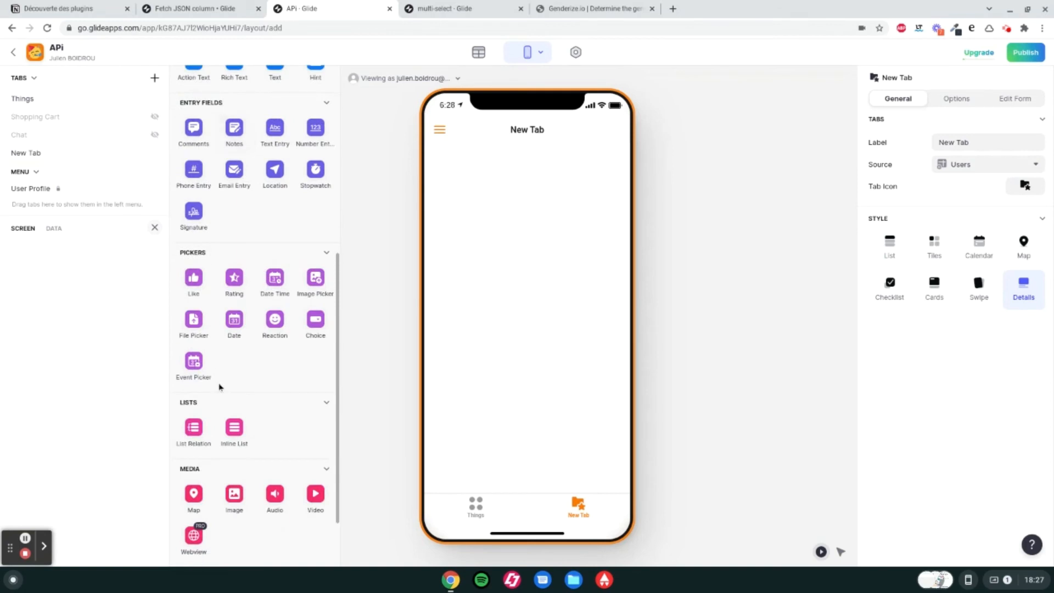
click(236, 427)
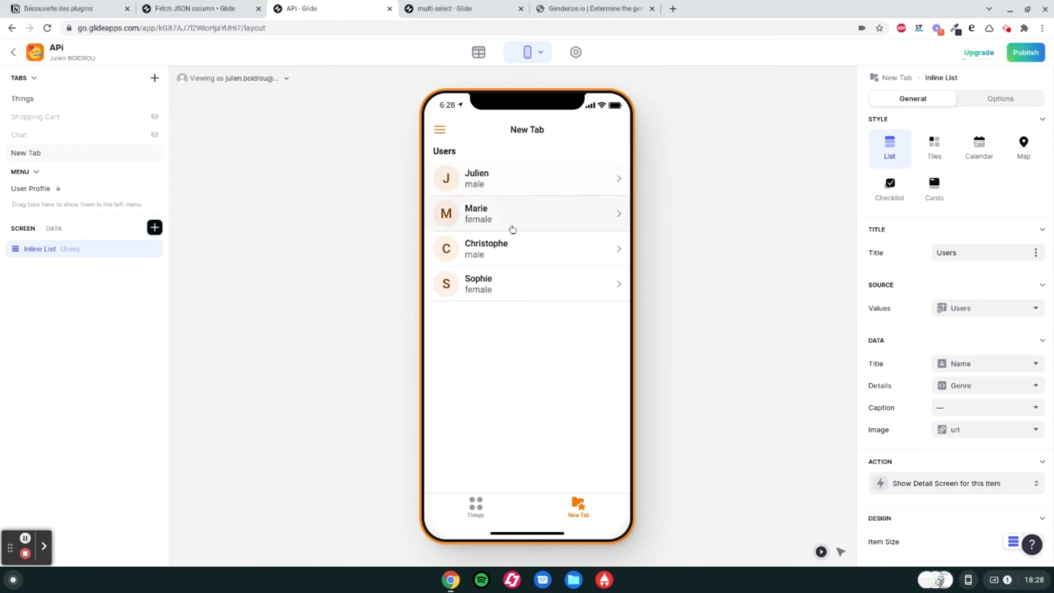
click(522, 186)
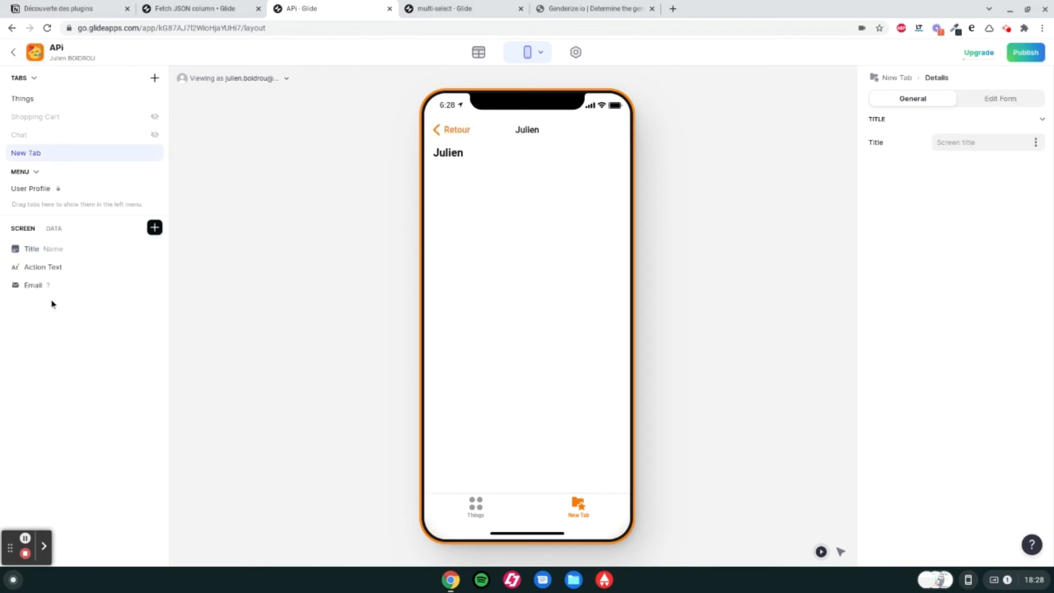
Step: Insert a Progress Bar component on the user detail screen and set its style to Half Circle
click(154, 227)
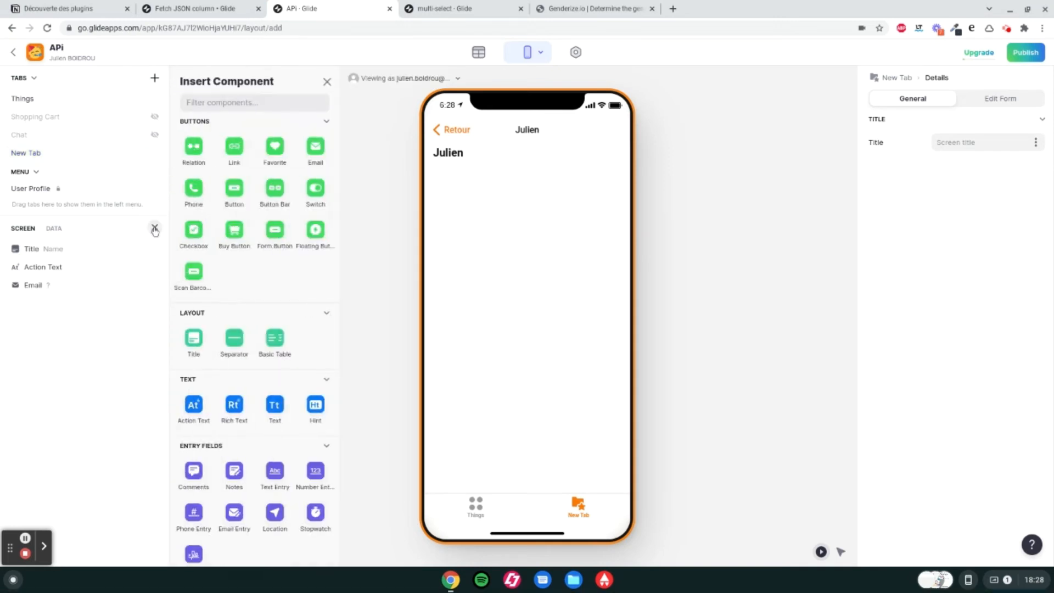
scroll(278, 321, down, 2)
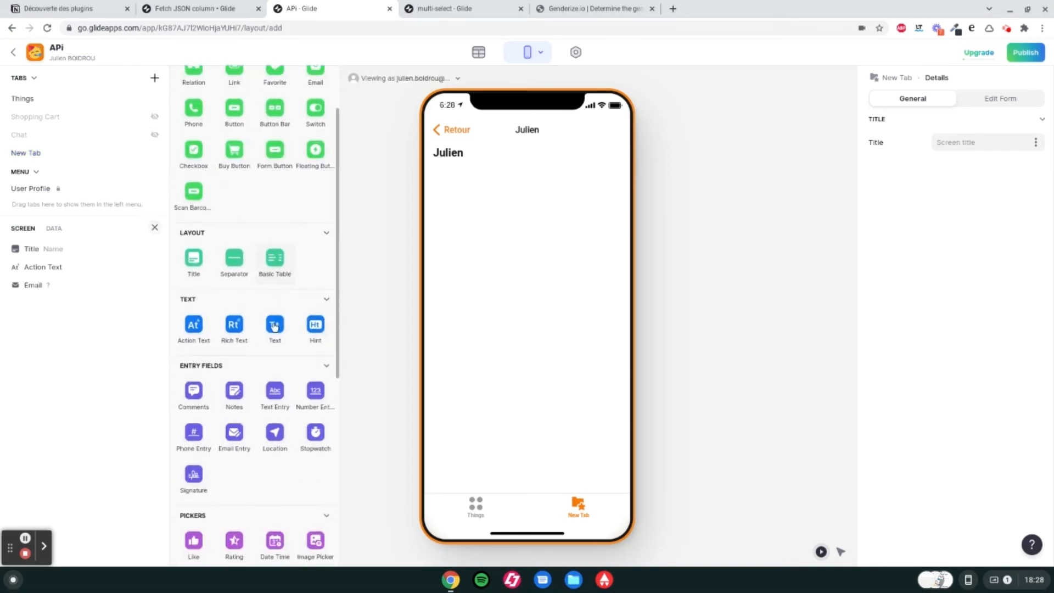
scroll(275, 326, up, 2)
text(pro)
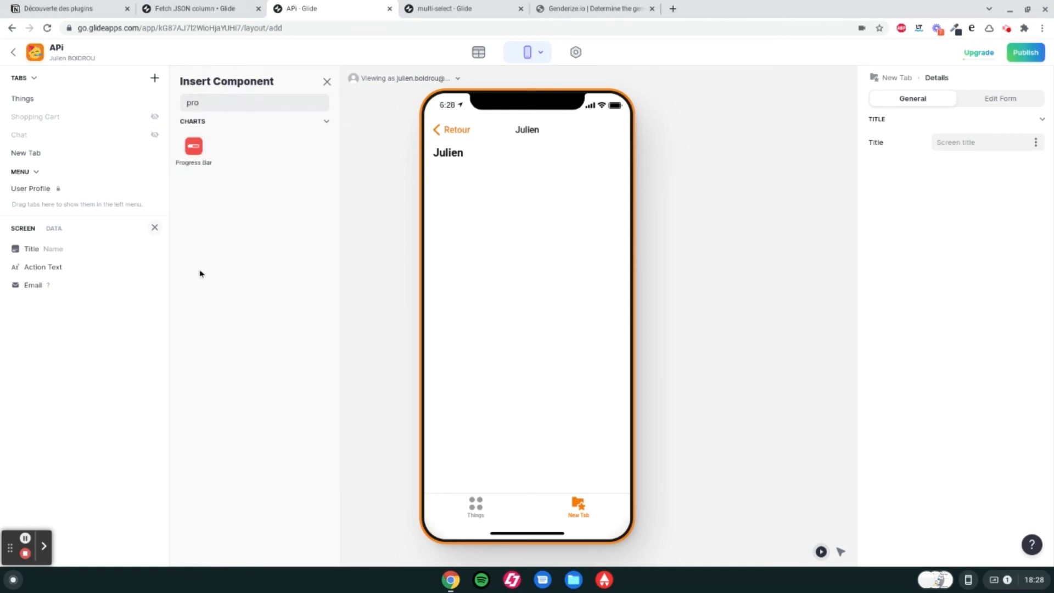
click(205, 153)
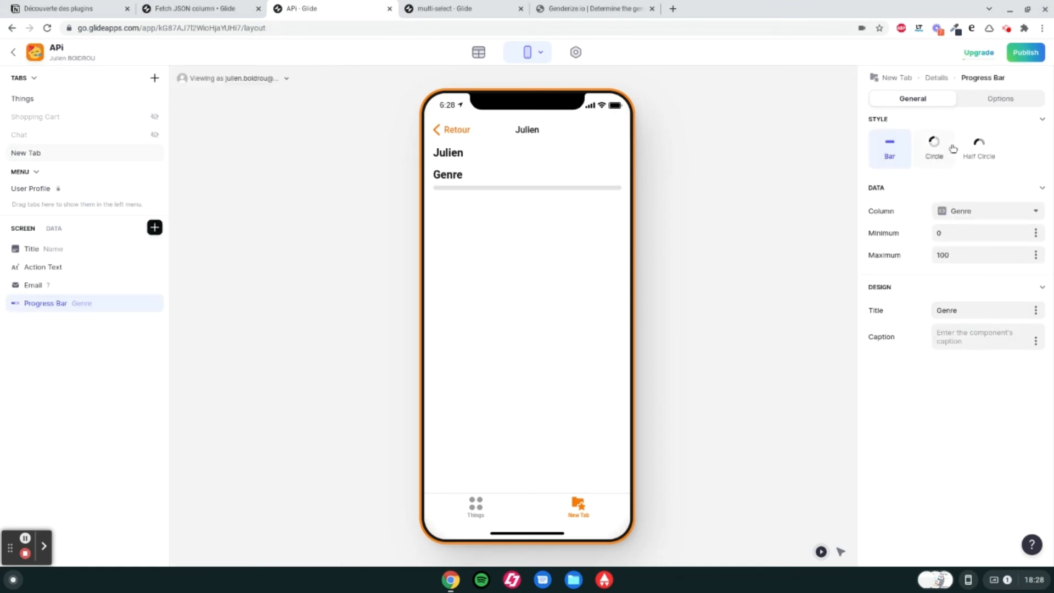
click(975, 146)
Step: Set the progress bar's data column to probabilité and its maximum to 1
click(969, 252)
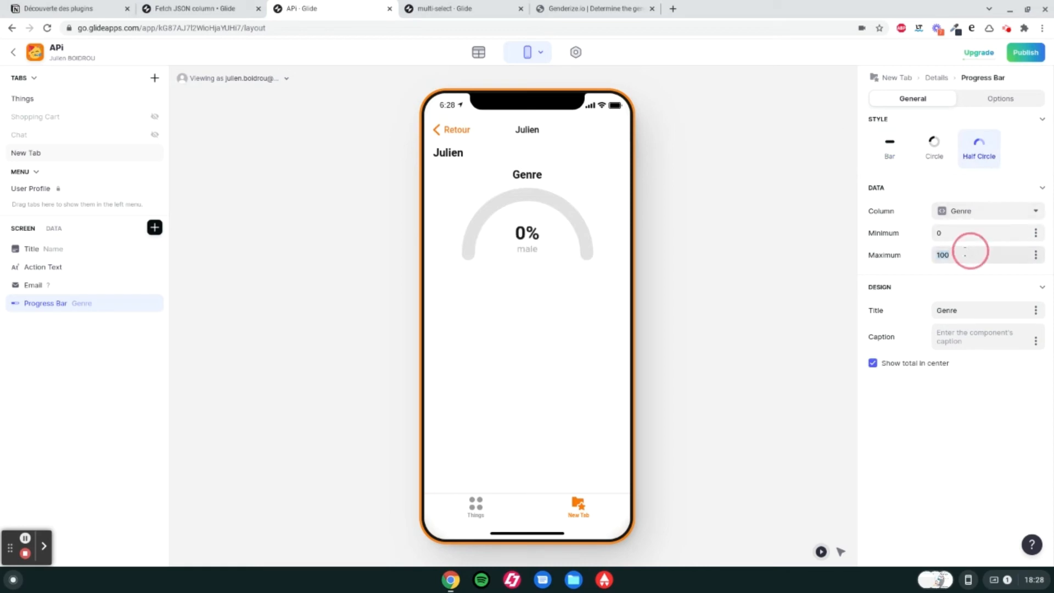
click(1002, 209)
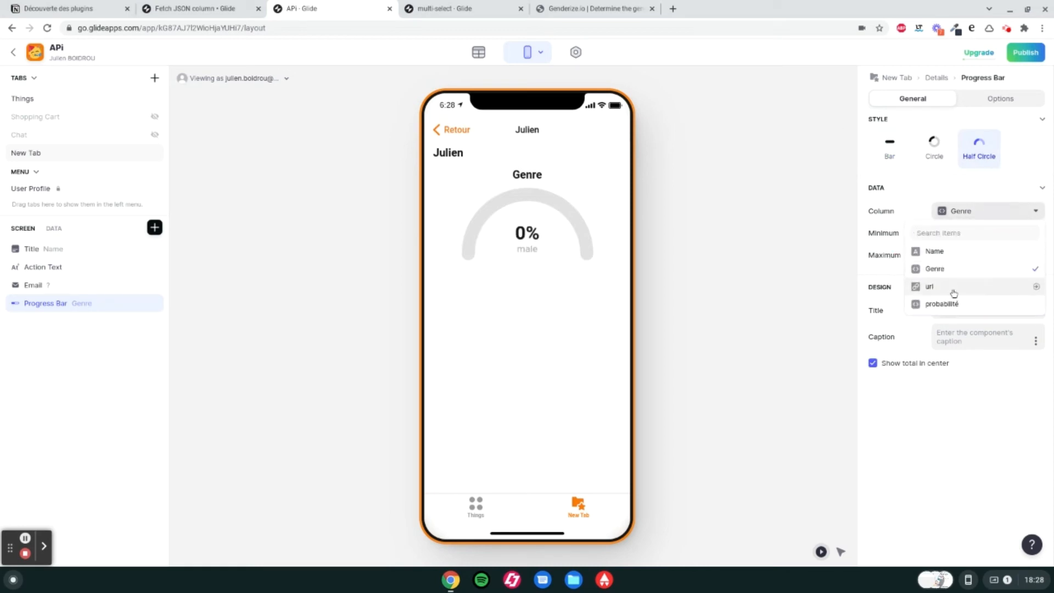
click(958, 304)
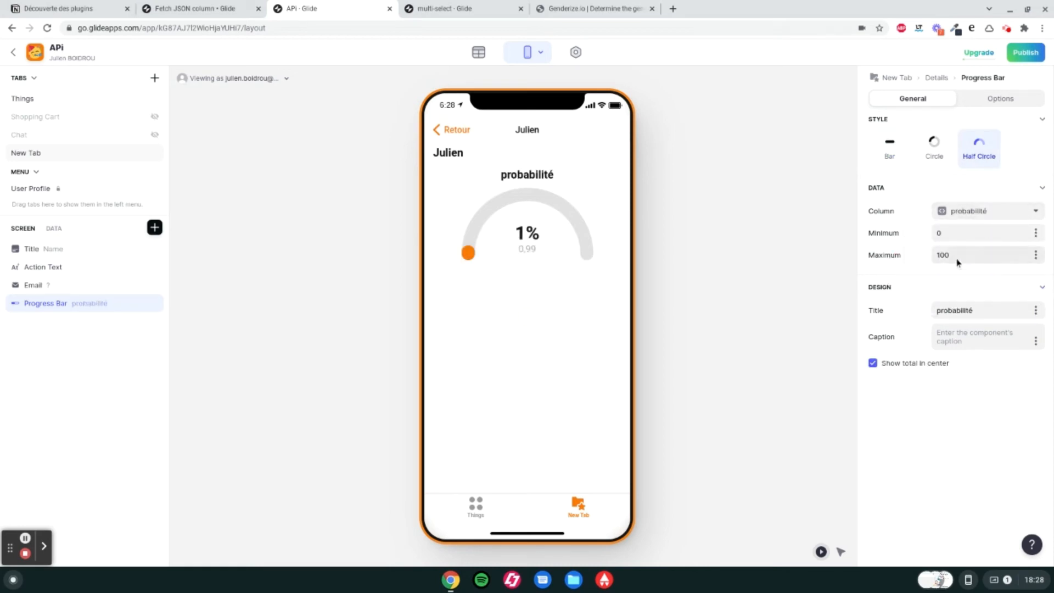
click(941, 254)
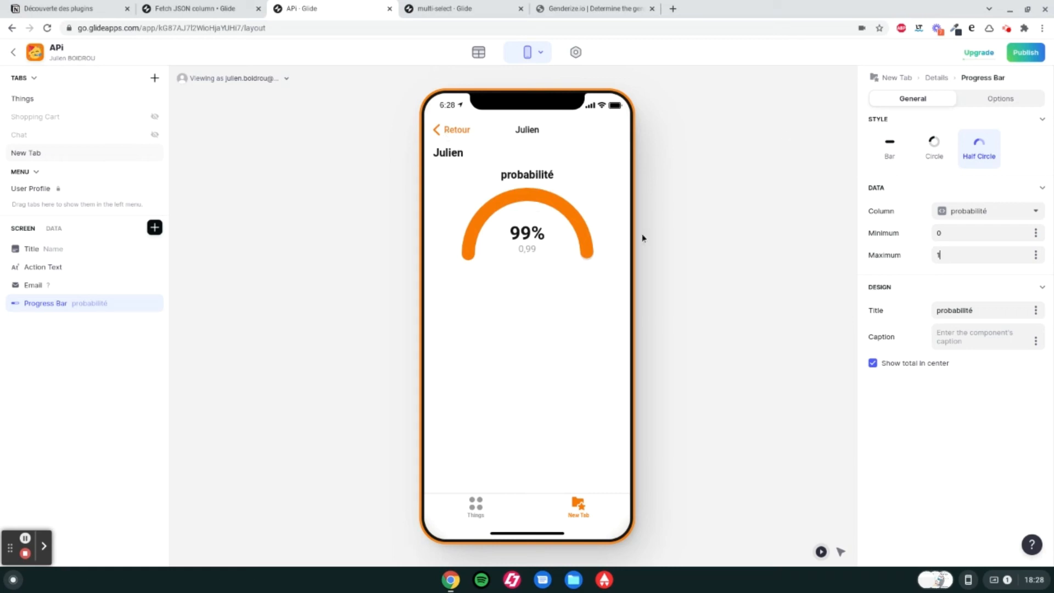
Step: On the third user's detail screen, set the Title component's details to the Genre column, and return to the Users list
click(467, 131)
click(490, 263)
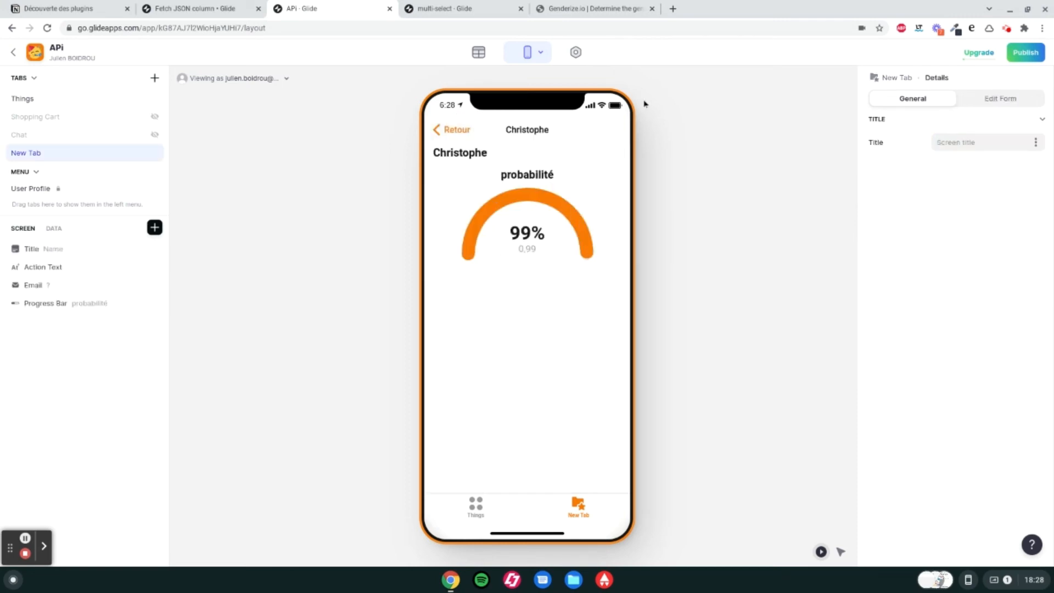
click(82, 250)
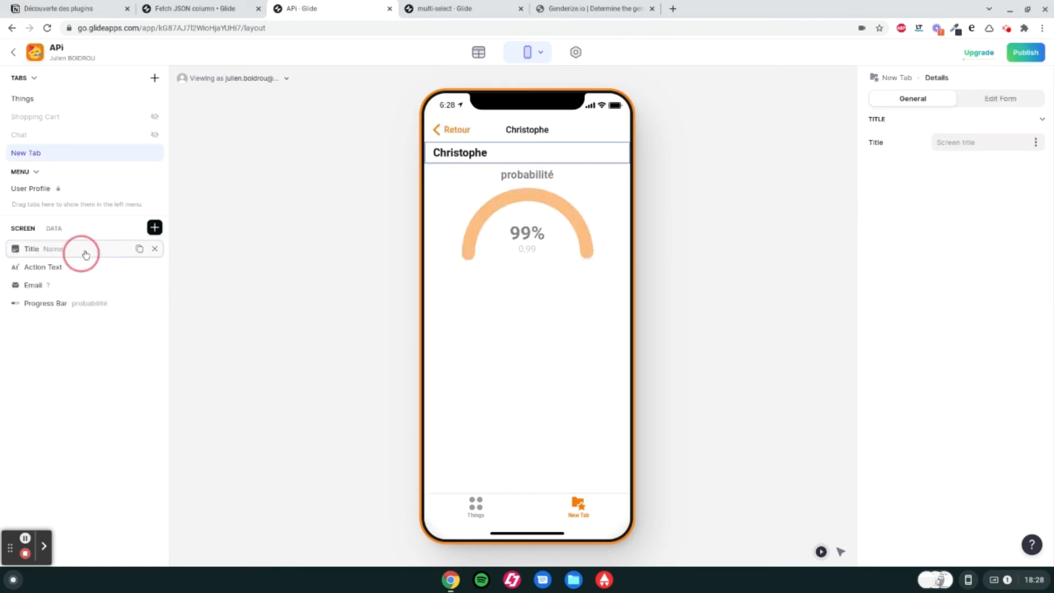
click(1023, 187)
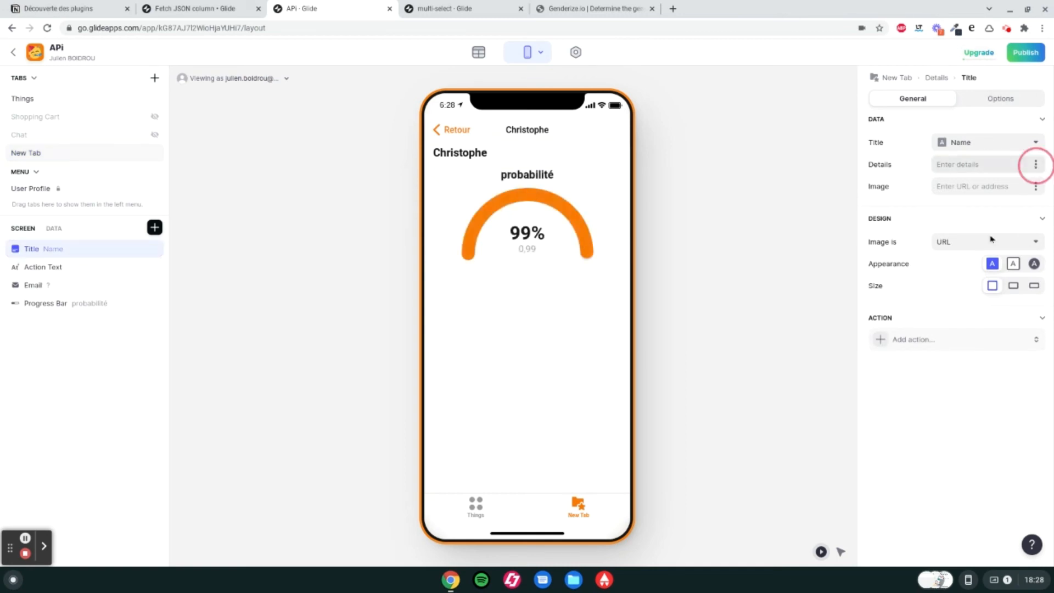
click(970, 280)
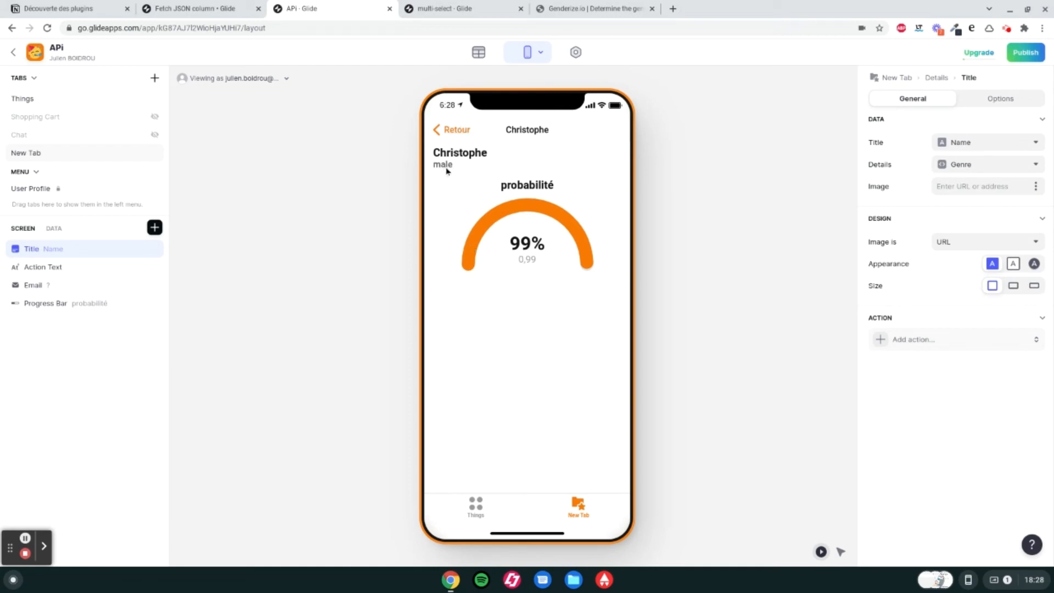
click(448, 134)
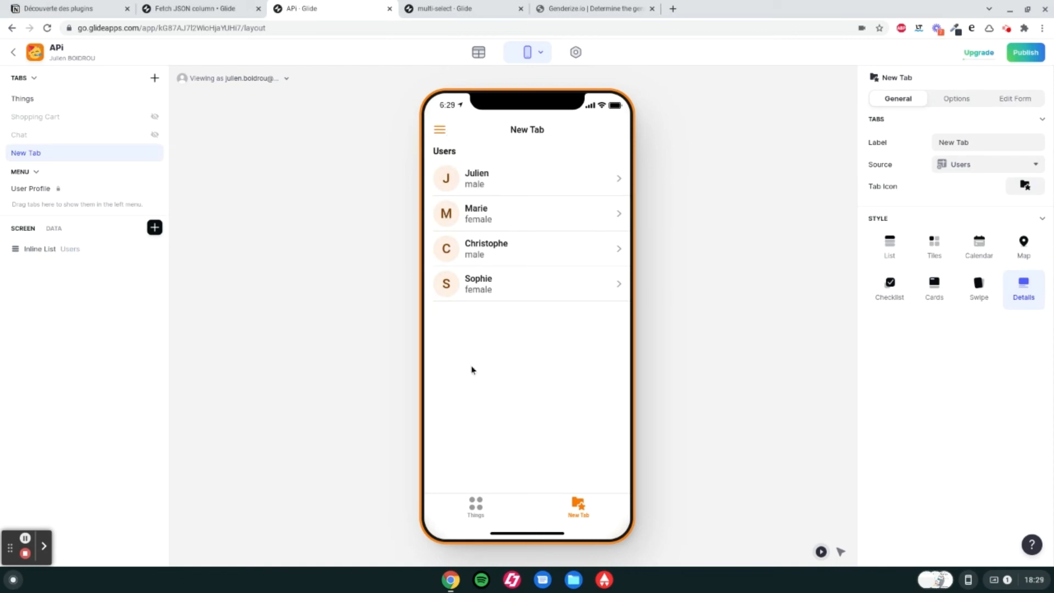
Step: Switch to the Fetch JSON plugin page and clear the JQ query in its Try it form to return the full JSON
click(212, 10)
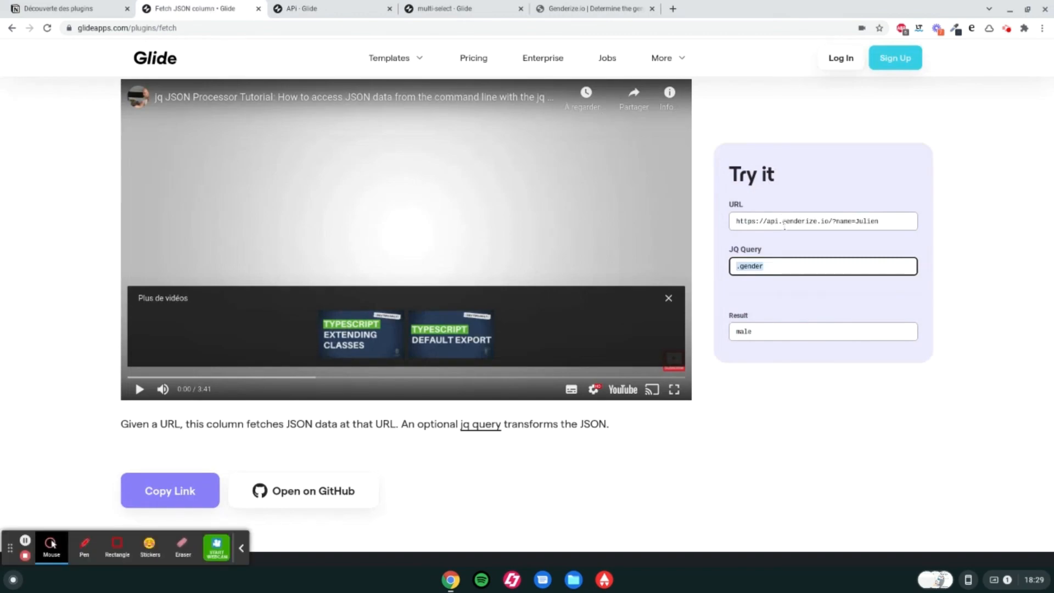
click(768, 267)
key(BackSpace)
key(BackSpace)
key(BackSpace)
key(BackSpace)
key(BackSpace)
key(BackSpace)
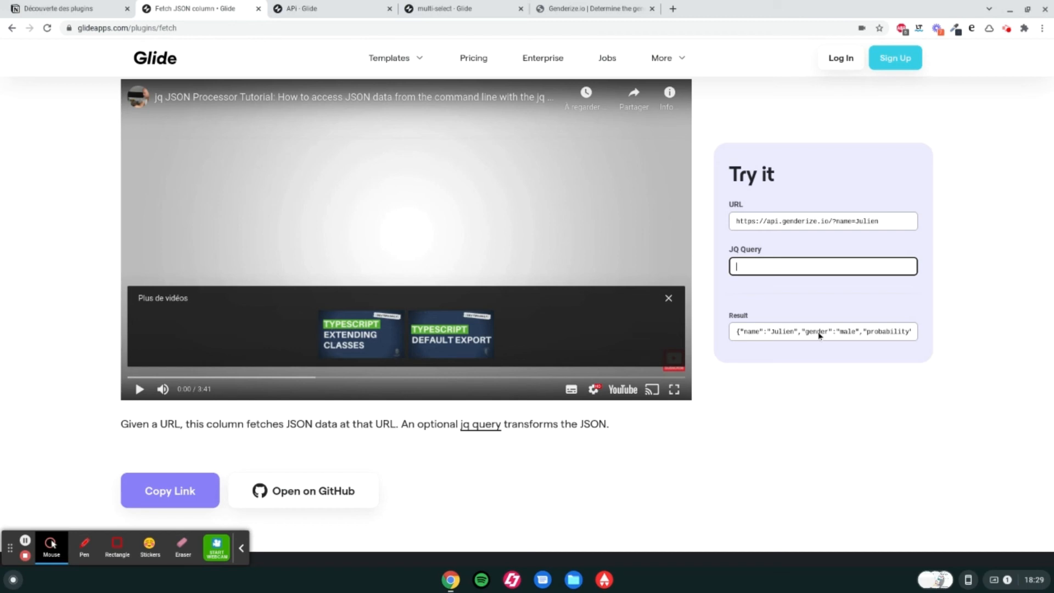
click(752, 263)
click(241, 547)
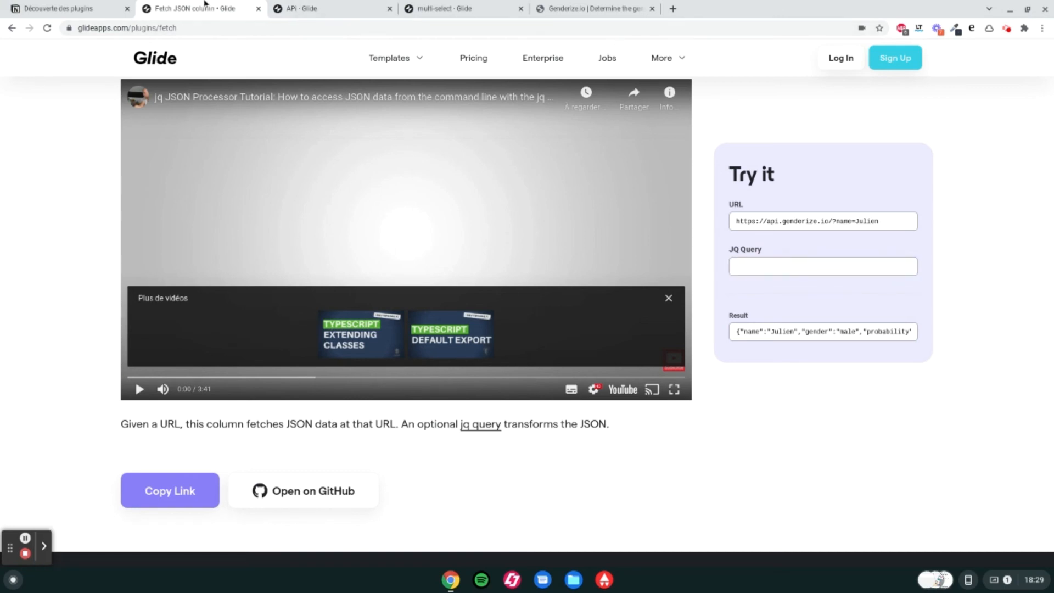
Step: Switch to the multi-select app and open the settings for a new column in the Things table
click(357, 8)
click(456, 8)
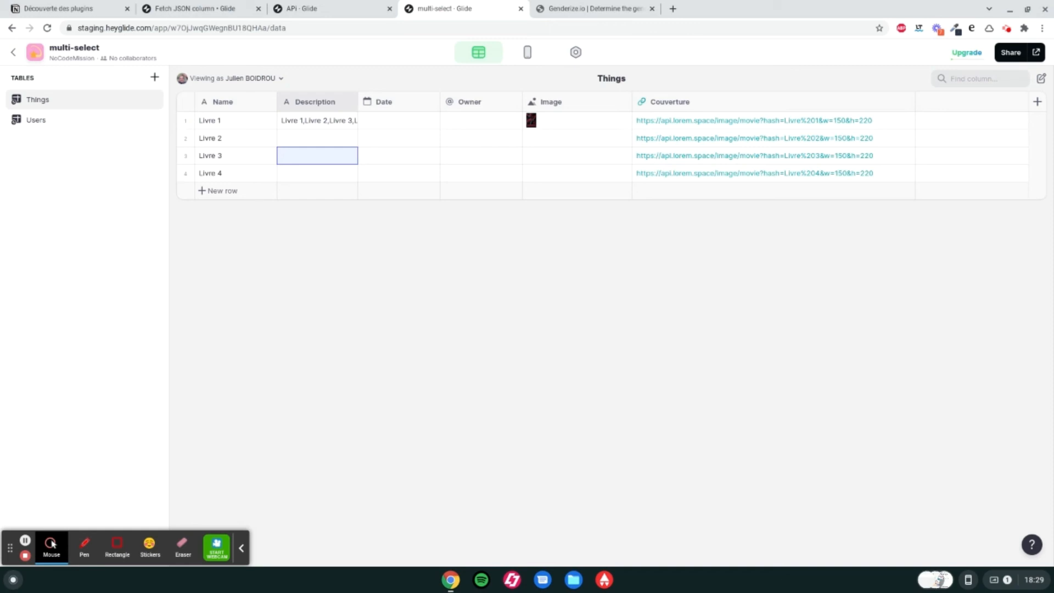
click(1038, 102)
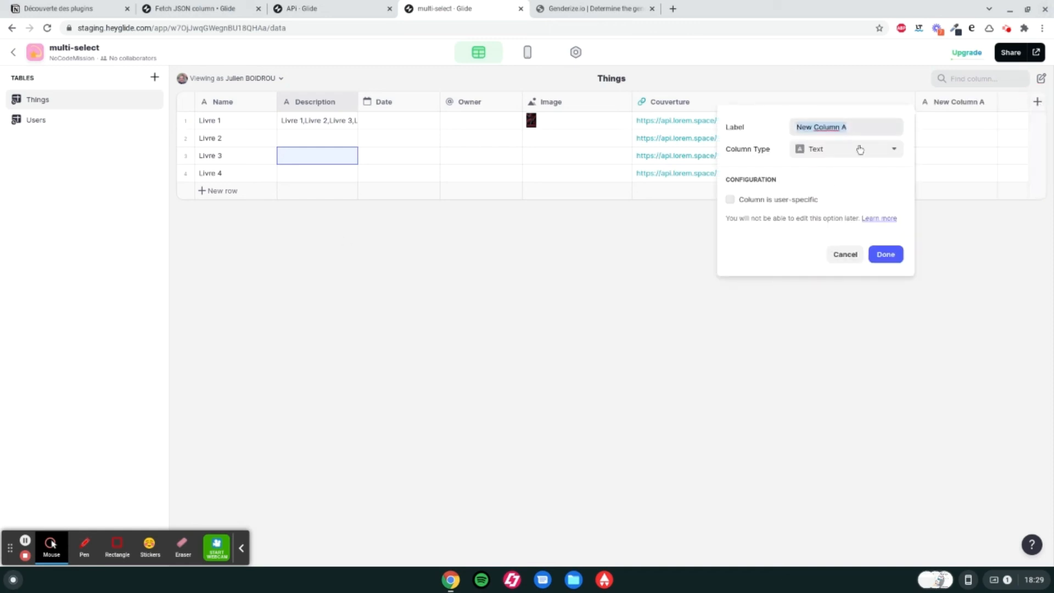
click(863, 127)
Step: Switch to the APi app's Users table and list the column types offered for a new column
click(321, 8)
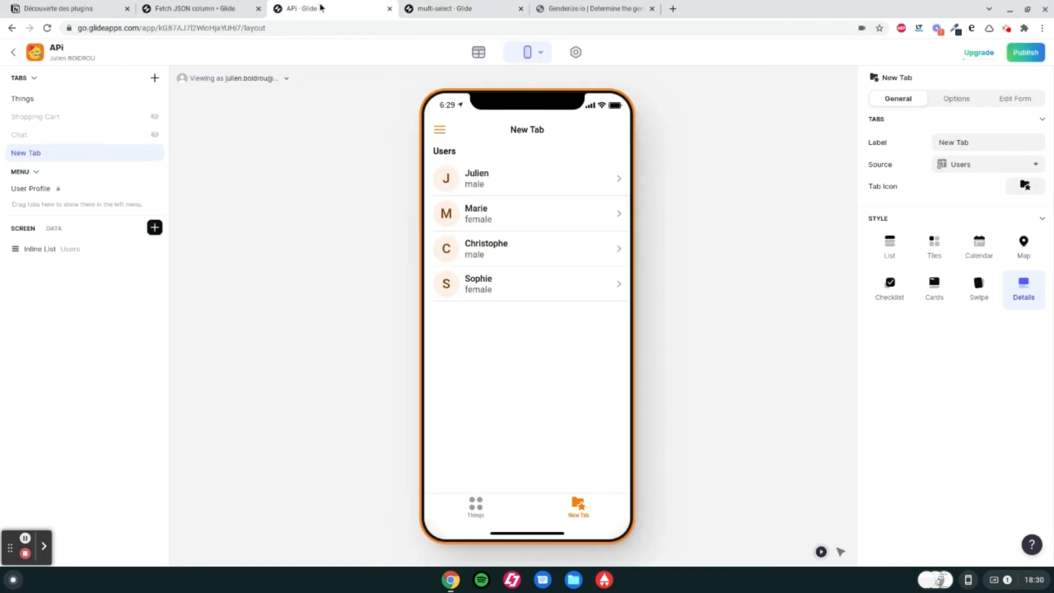
click(478, 52)
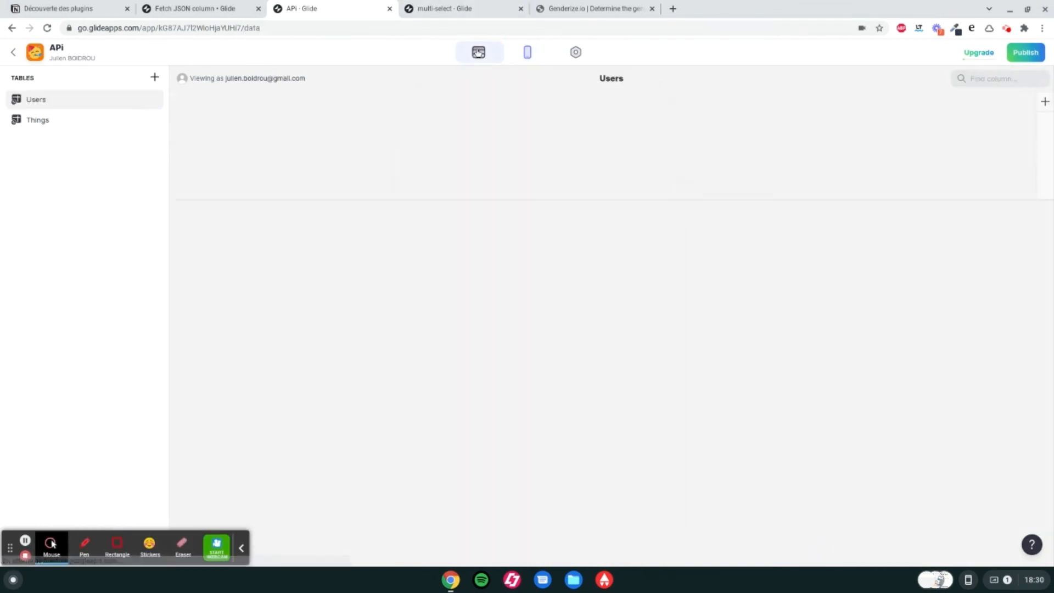
click(1045, 102)
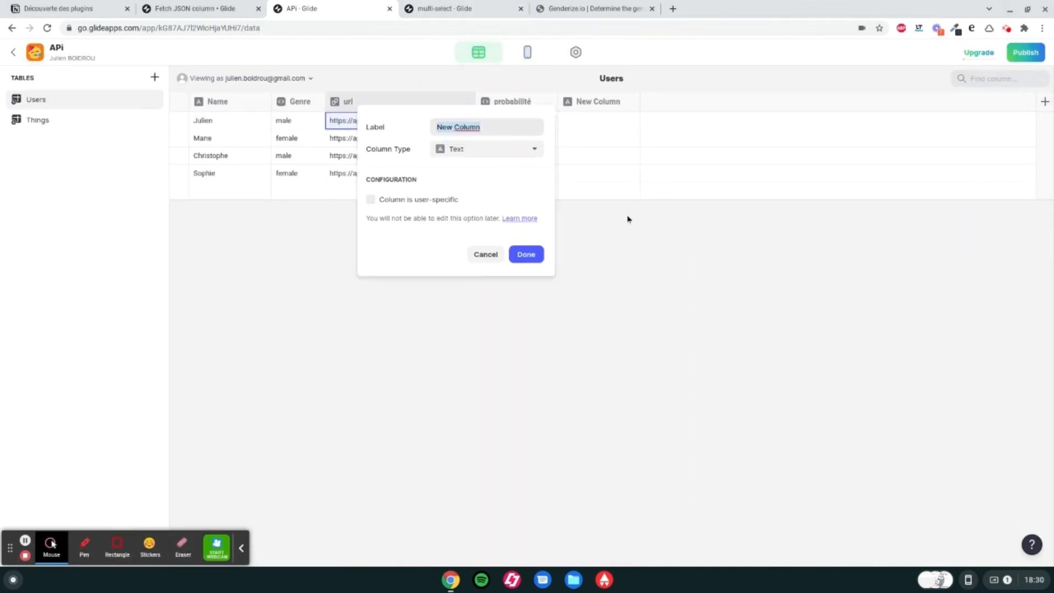
click(530, 153)
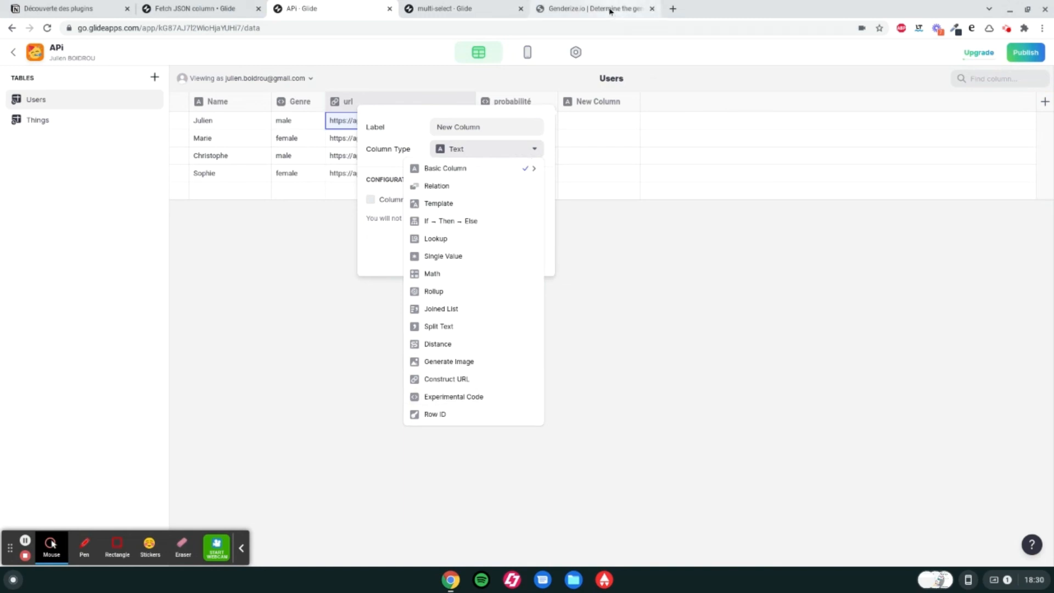
Step: Examine the column type categories, including Image, Array and Encoding, for the new column in the multi-select app, and discard the column
click(456, 14)
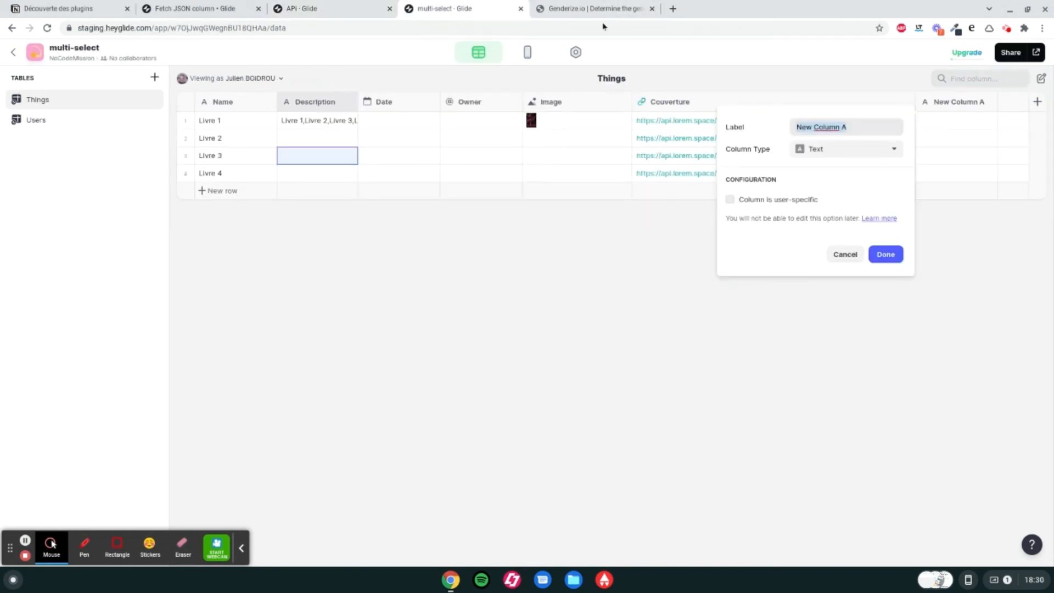
click(865, 149)
scroll(822, 273, down, 1)
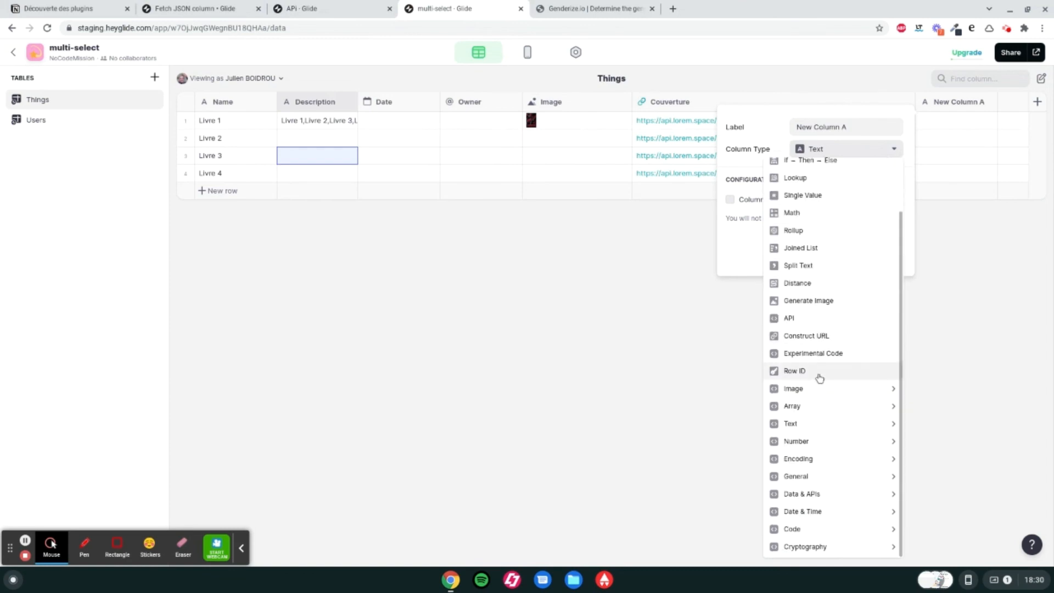
mouse_move(819, 406)
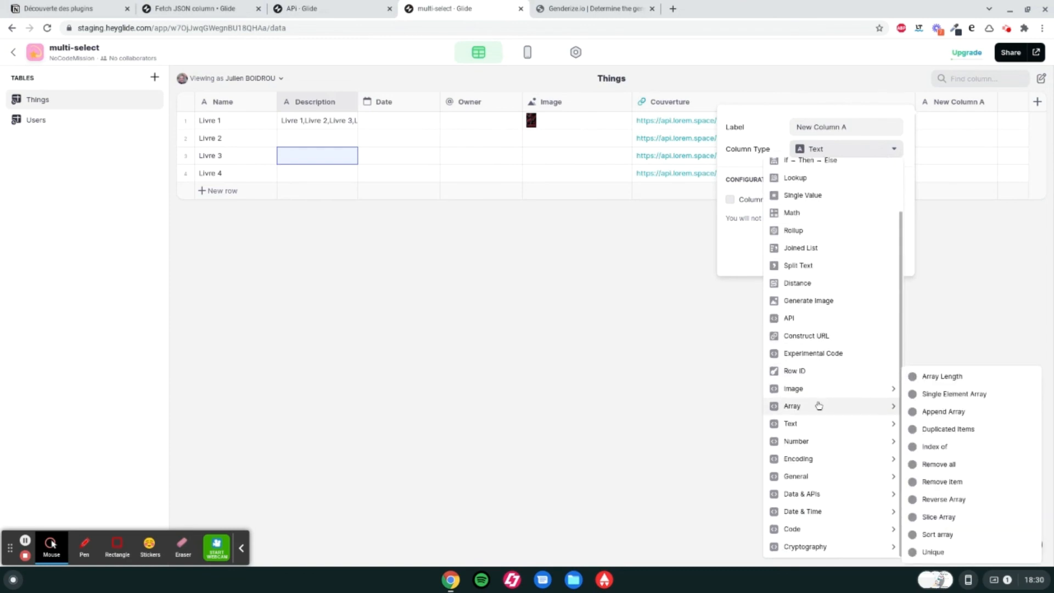
mouse_move(818, 465)
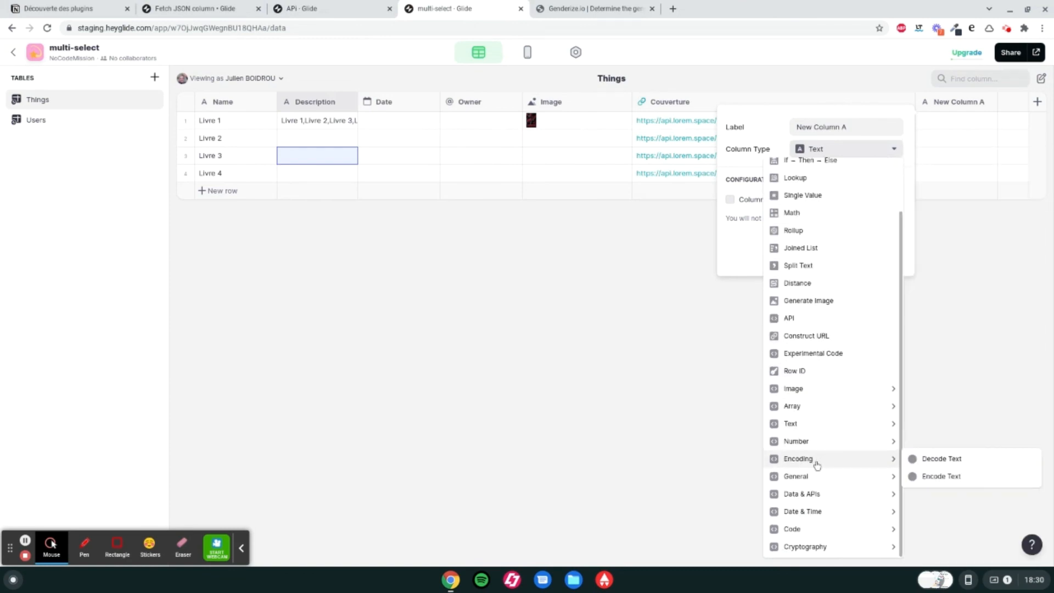
mouse_move(835, 500)
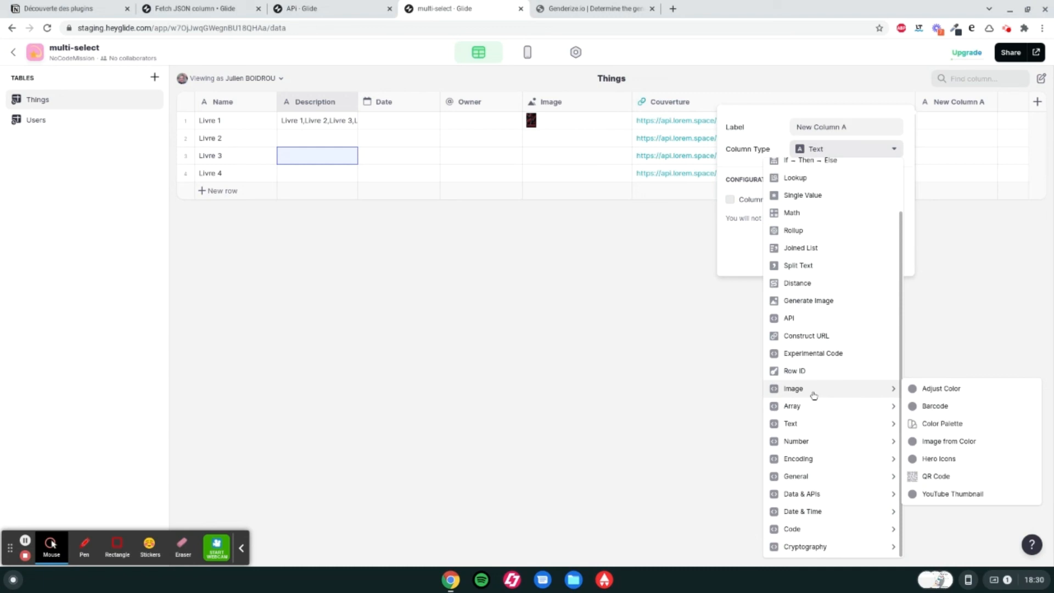
click(868, 72)
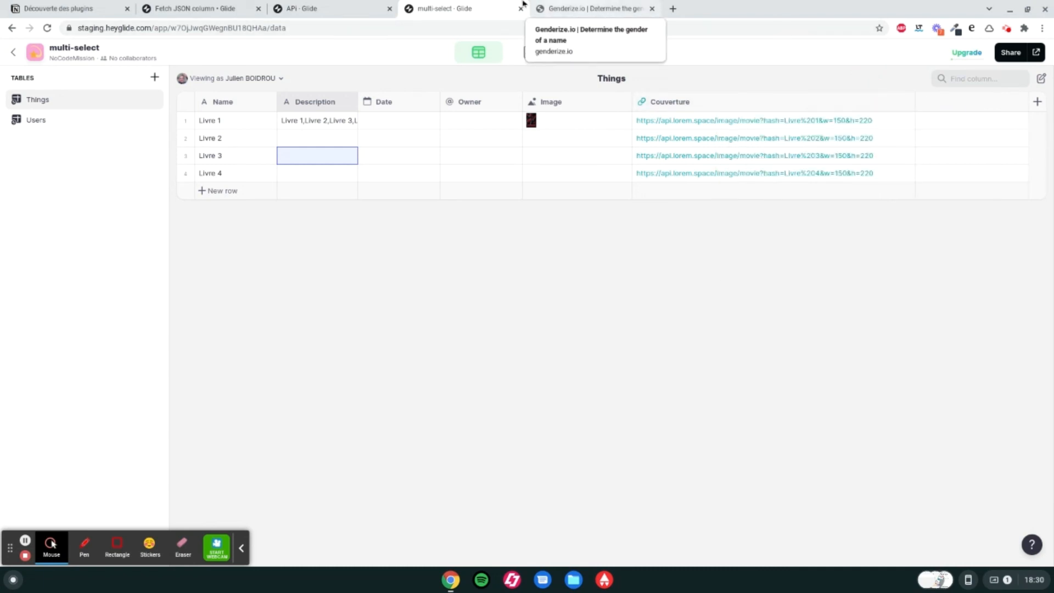
Step: Return from the Fetch JSON page to the Glide plugins catalogue and look through the available plugins and categories
click(193, 9)
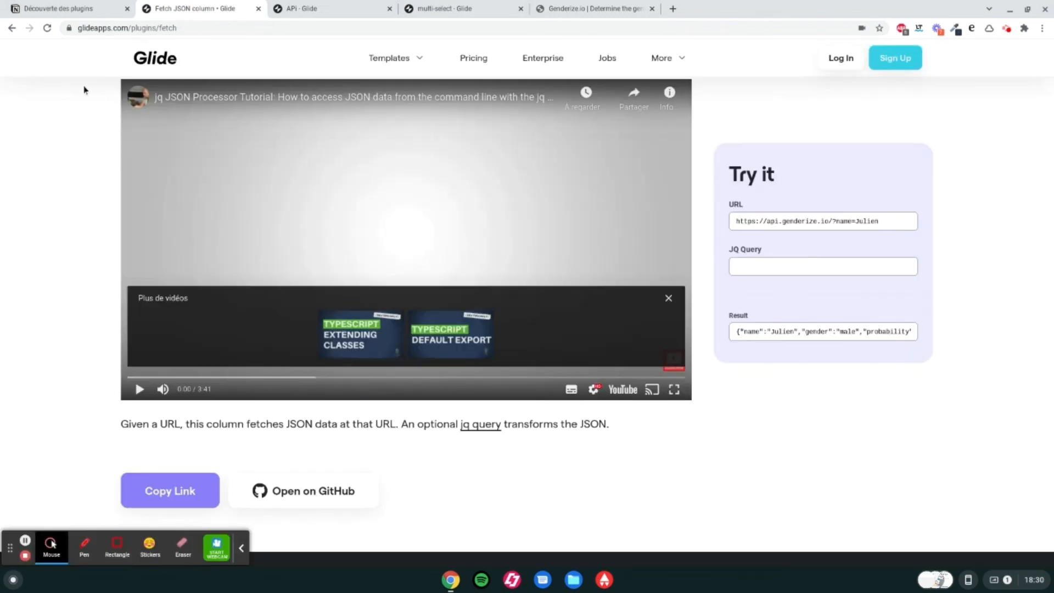
scroll(99, 214, up, 3)
click(151, 123)
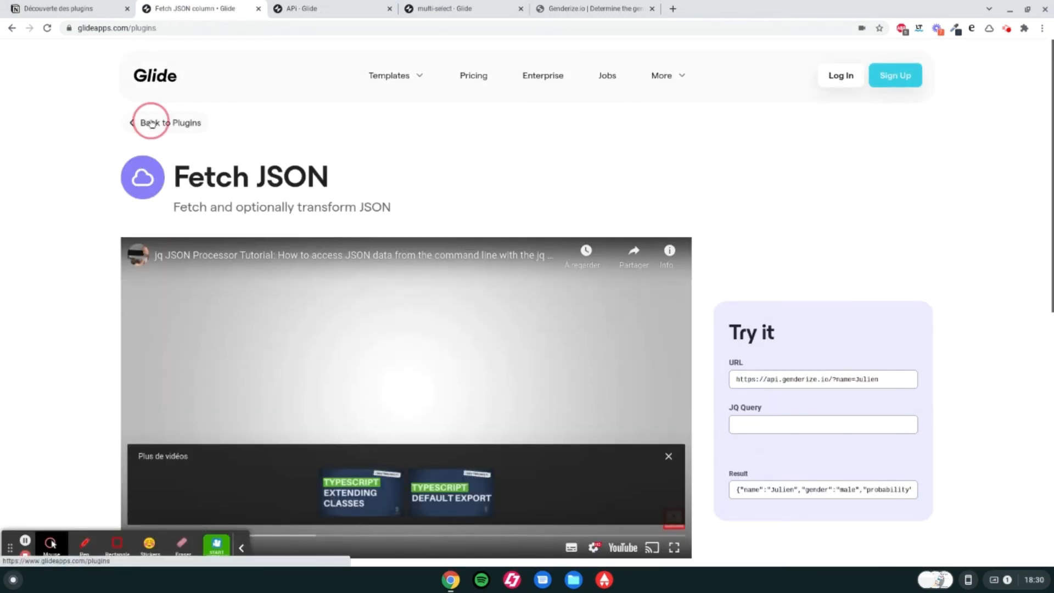
scroll(487, 343, down, 3)
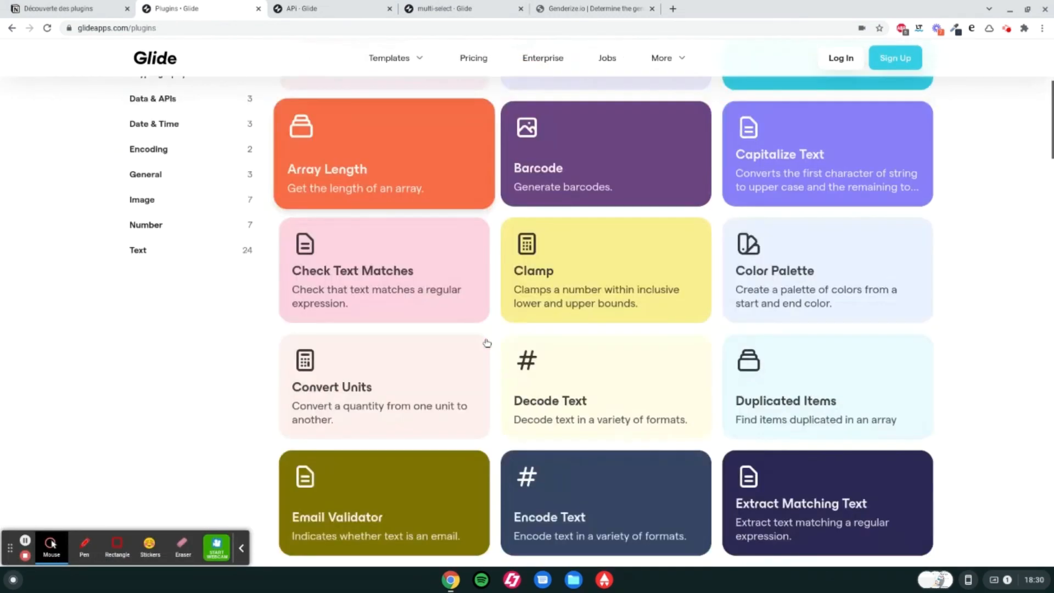
scroll(588, 401, down, 3)
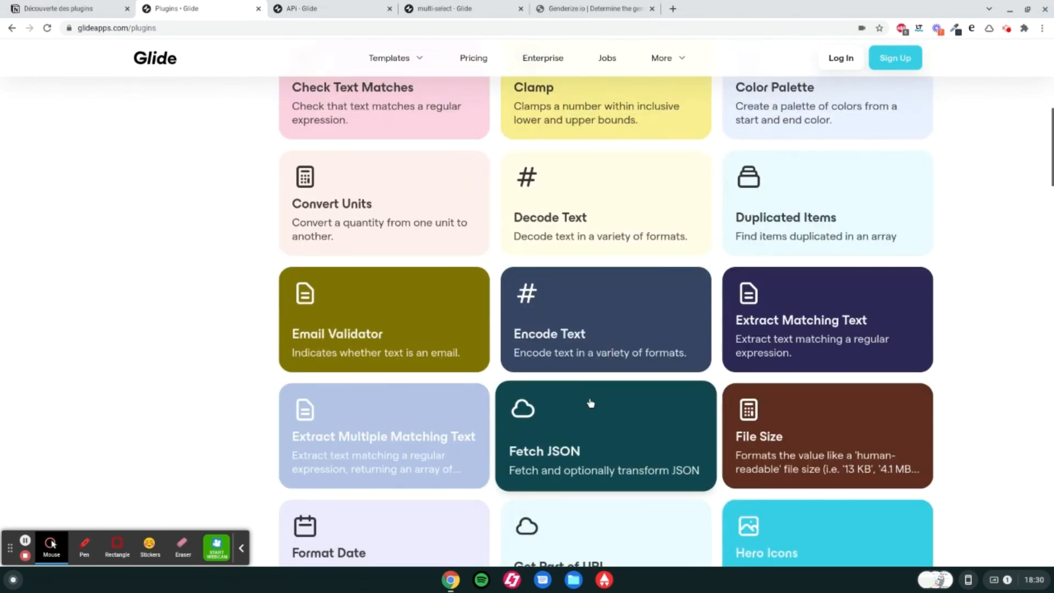
scroll(591, 403, down, 8)
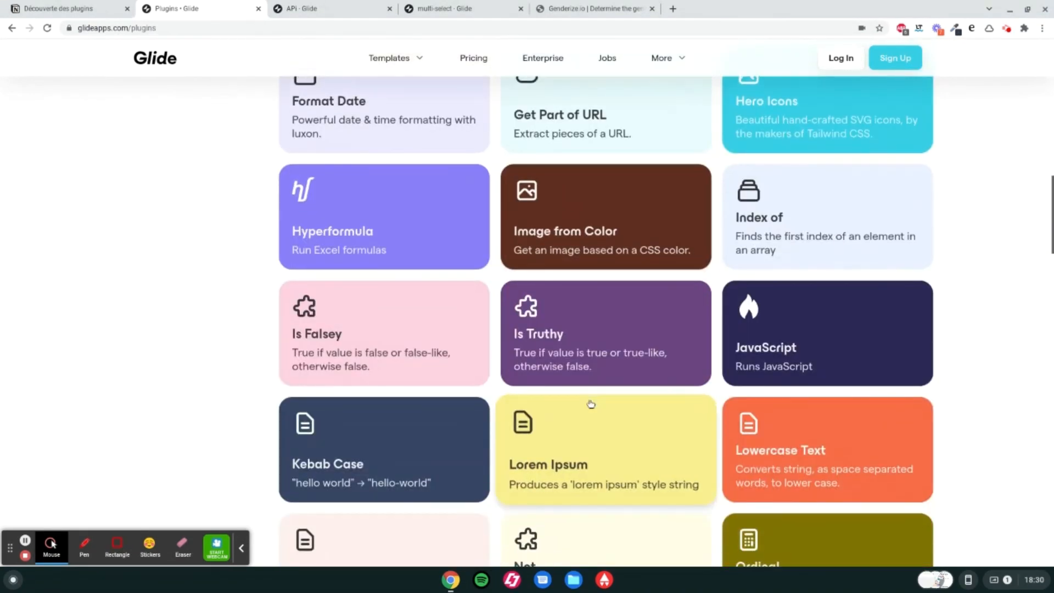
scroll(591, 404, down, 5)
scroll(598, 427, up, 20)
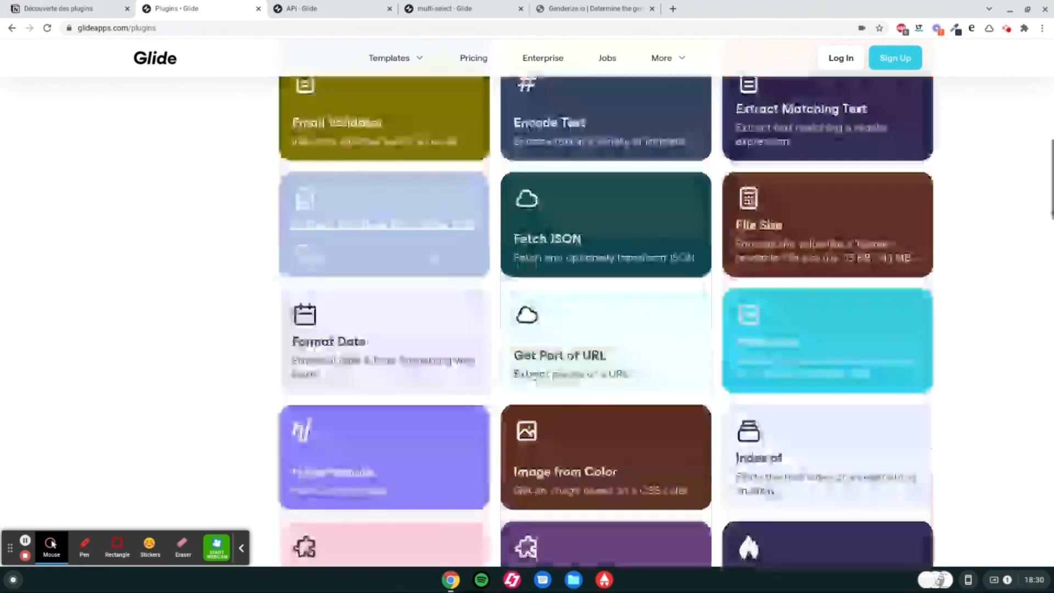
scroll(146, 225, up, 3)
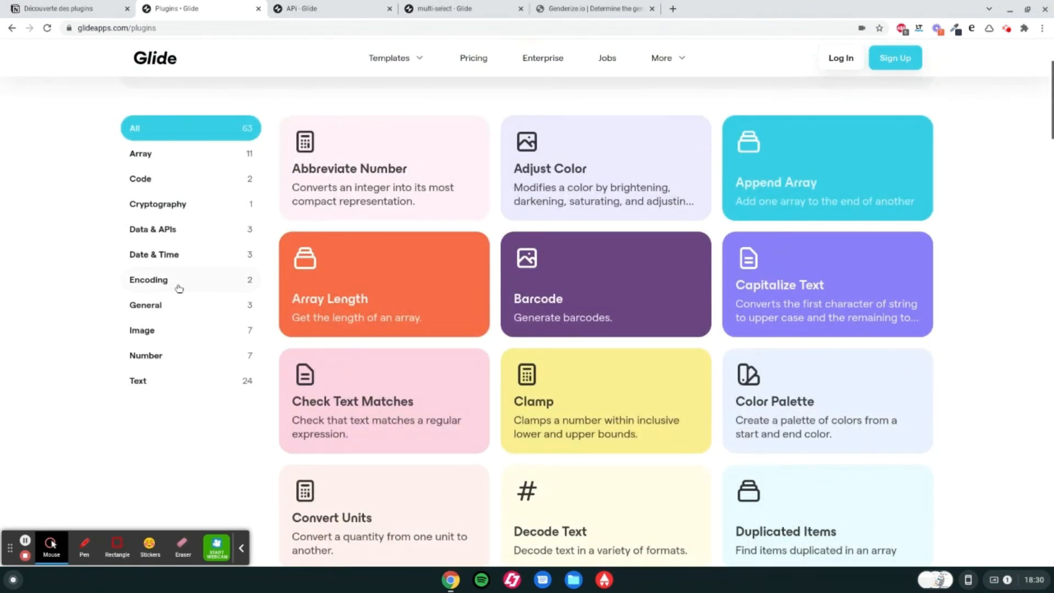
Step: Open the YouTube Thumbnail plugin from the Image category, and load youtube.com in the browser tab showing genderize.io
click(176, 336)
click(337, 396)
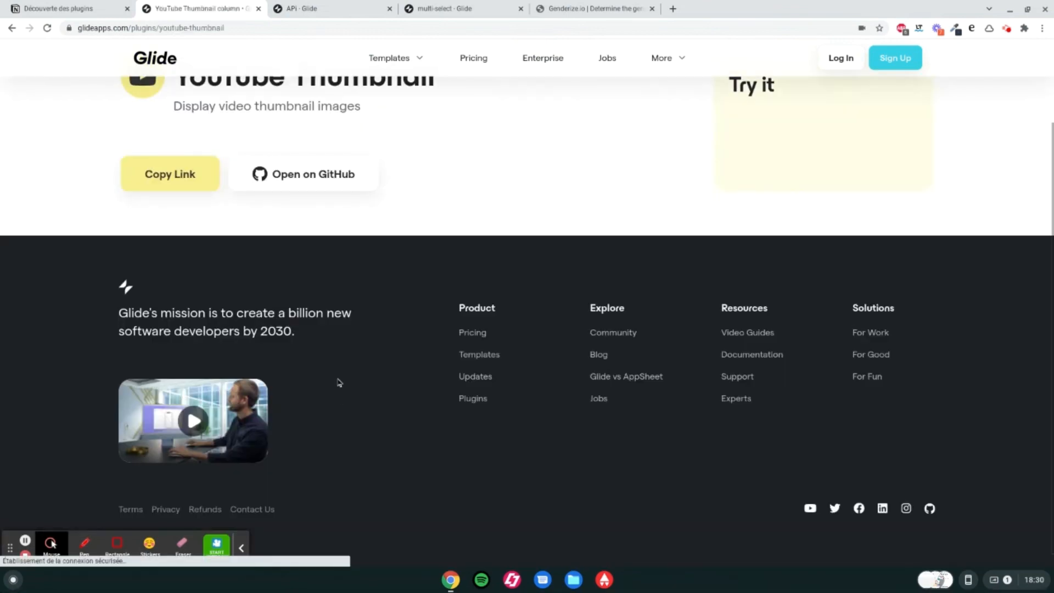
click(586, 10)
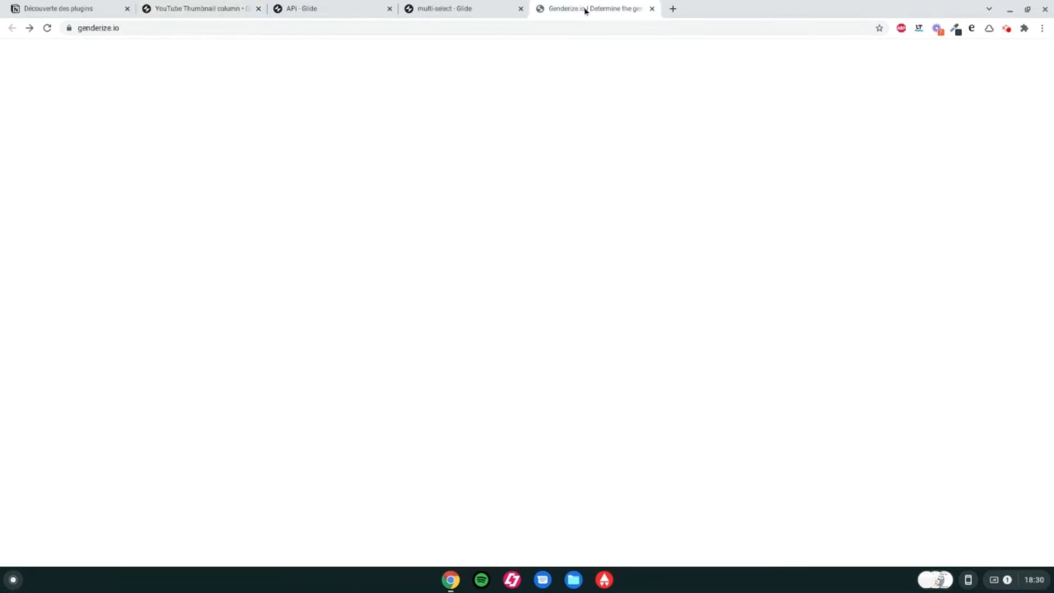
click(566, 28)
text(you)
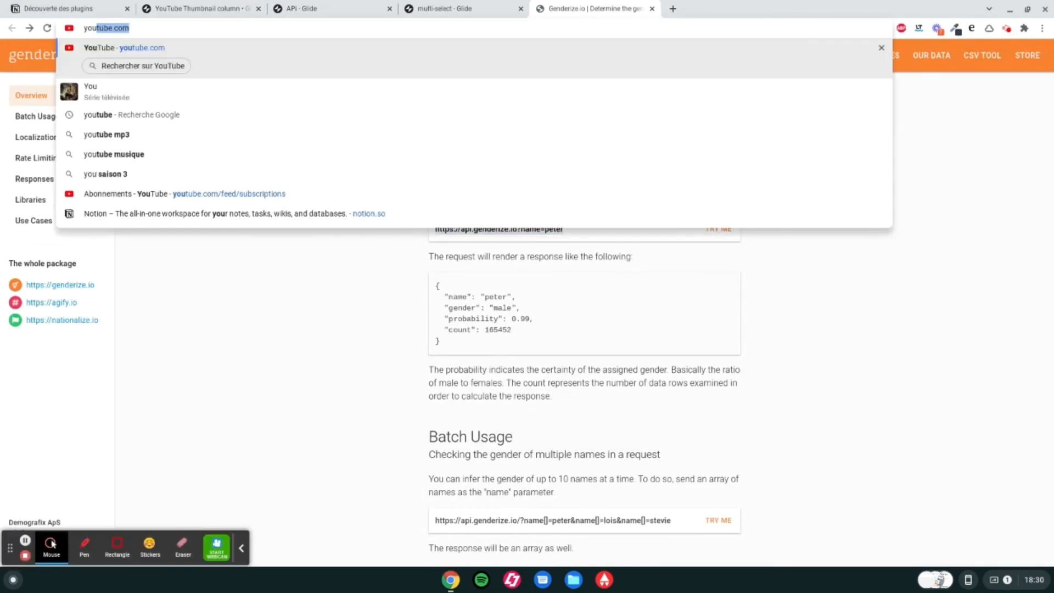
key(Return)
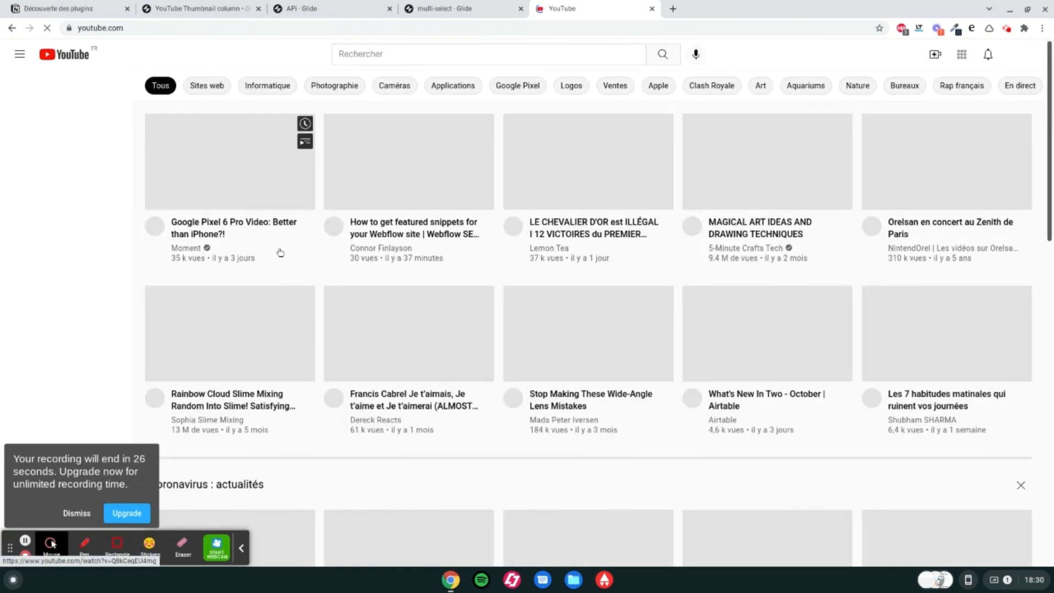
Step: Copy the link address of the video "Google Pixel 6 Pro Video: Better than iPhone?!" from the YouTube home page
scroll(277, 258, down, 2)
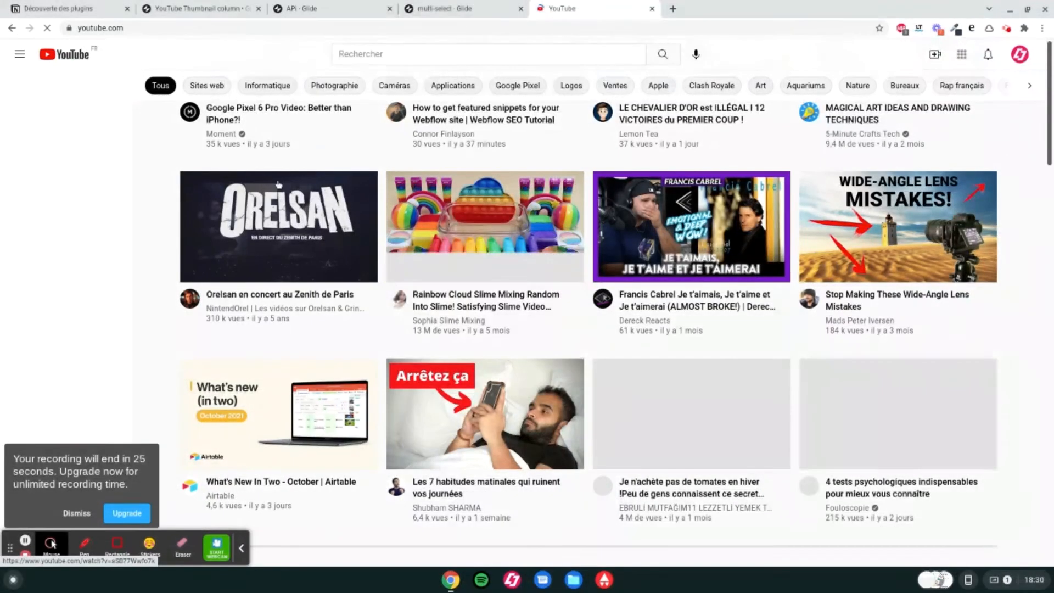
scroll(278, 185, up, 2)
right_click(291, 243)
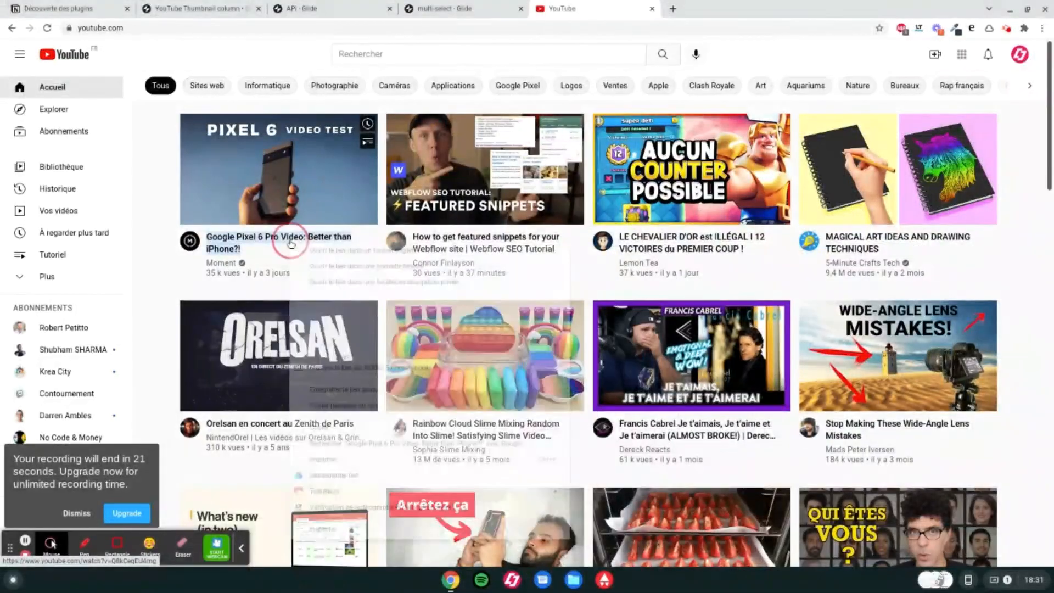
click(342, 412)
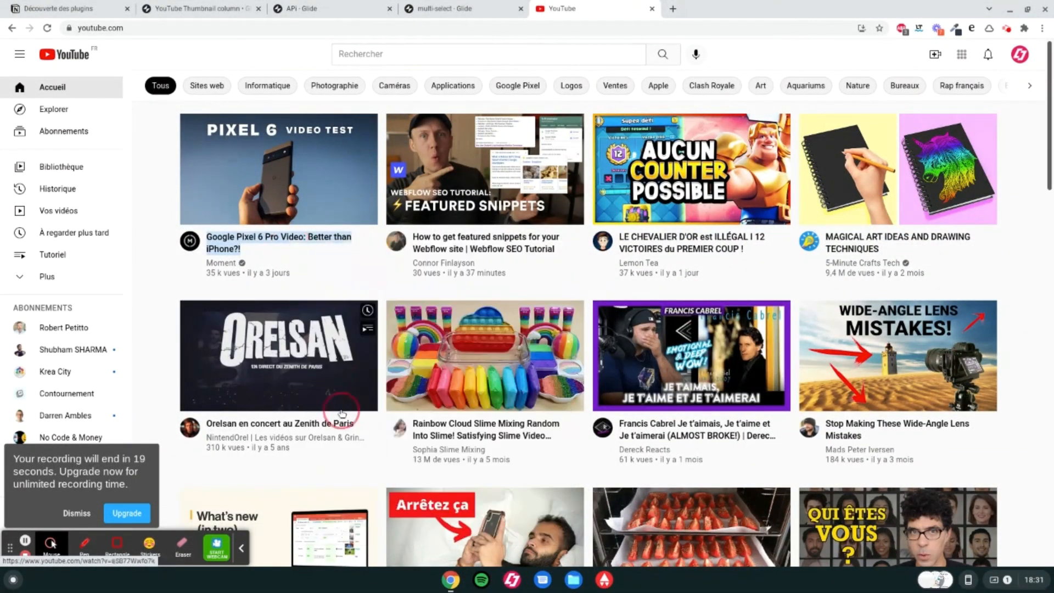
Step: Return to the YouTube Thumbnail plugin page and replace its sample Video URL with the copied Google Pixel 6 Pro video link
click(439, 12)
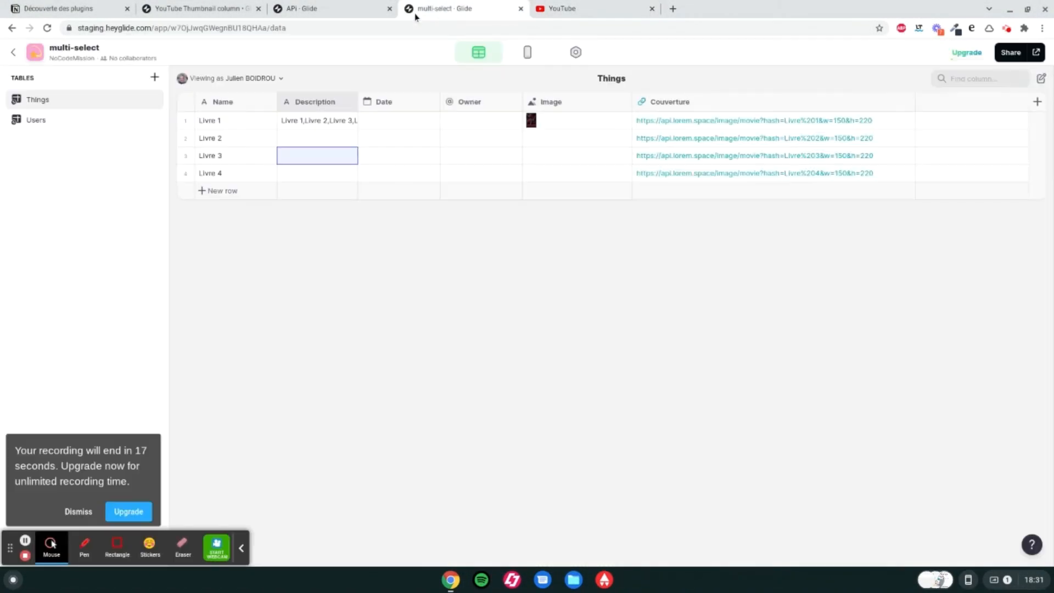
click(228, 9)
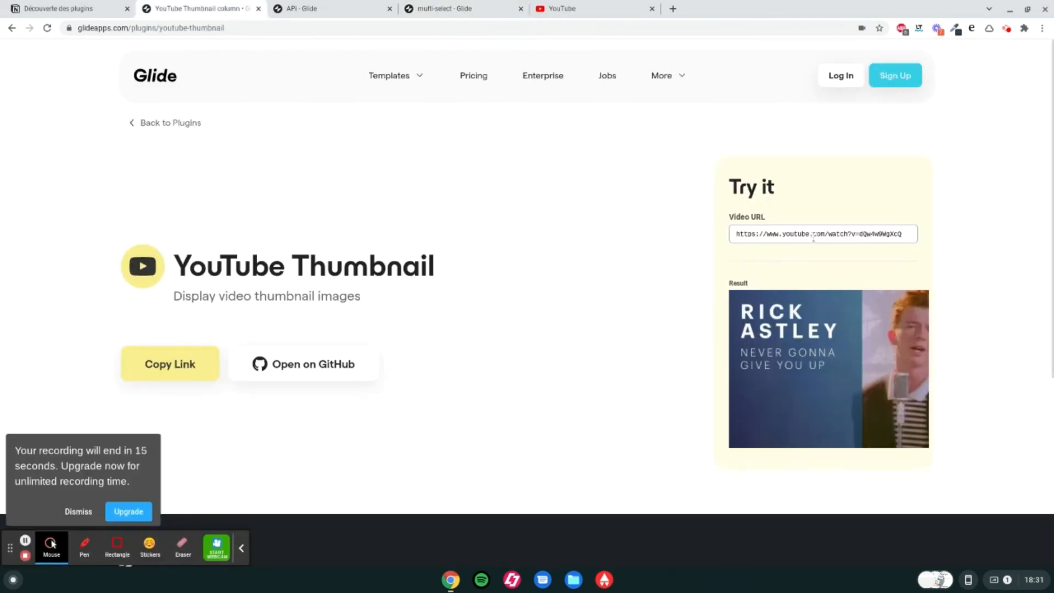
click(813, 234)
key(ctrl+a)
text(https://www.youtube.com/watch?v=Q8kCeqEU4mg)
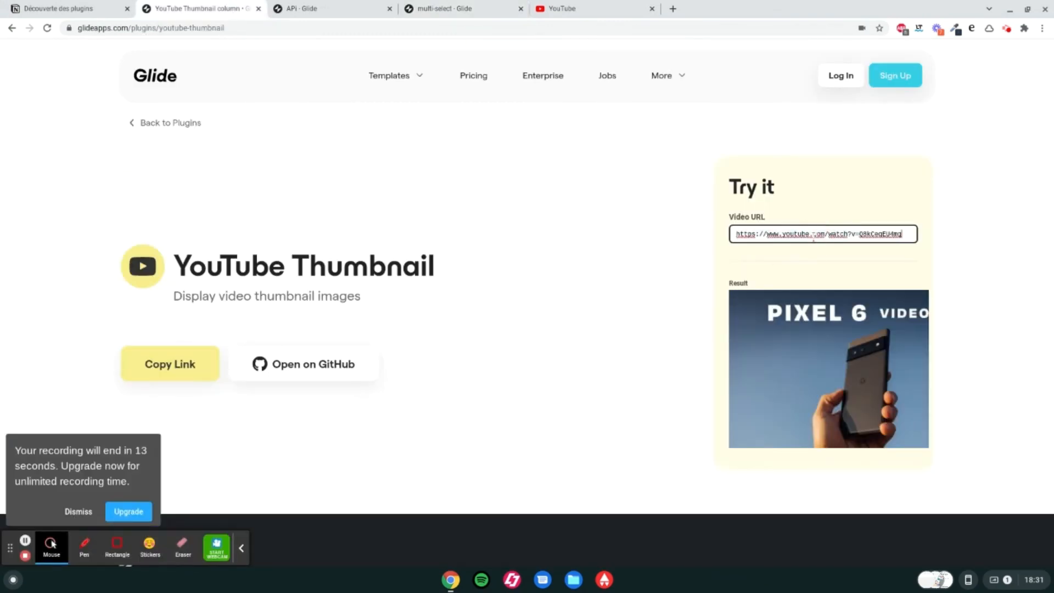
scroll(766, 375, down, 1)
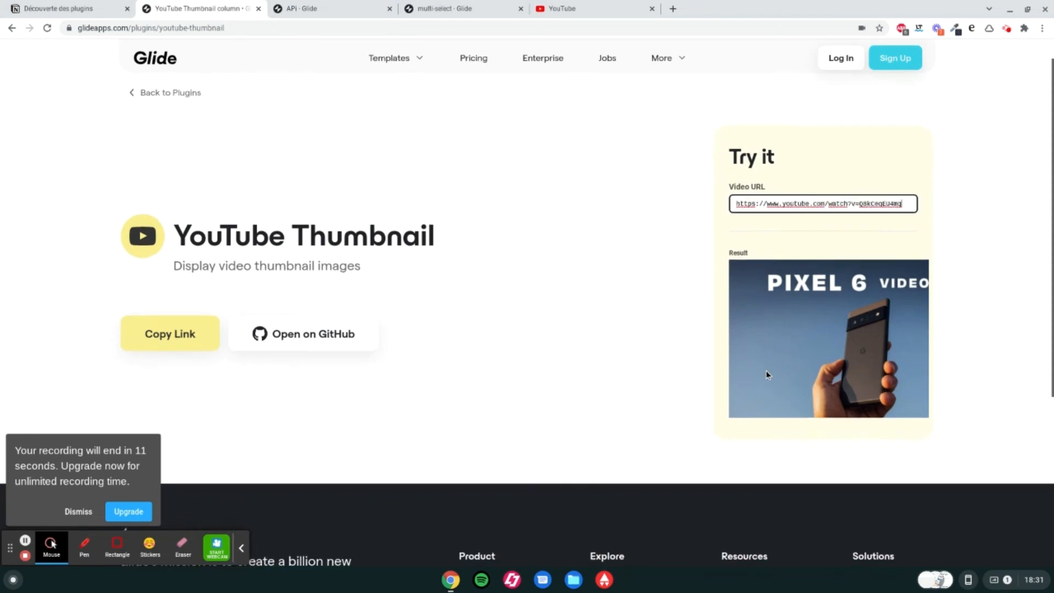
scroll(766, 370, up, 1)
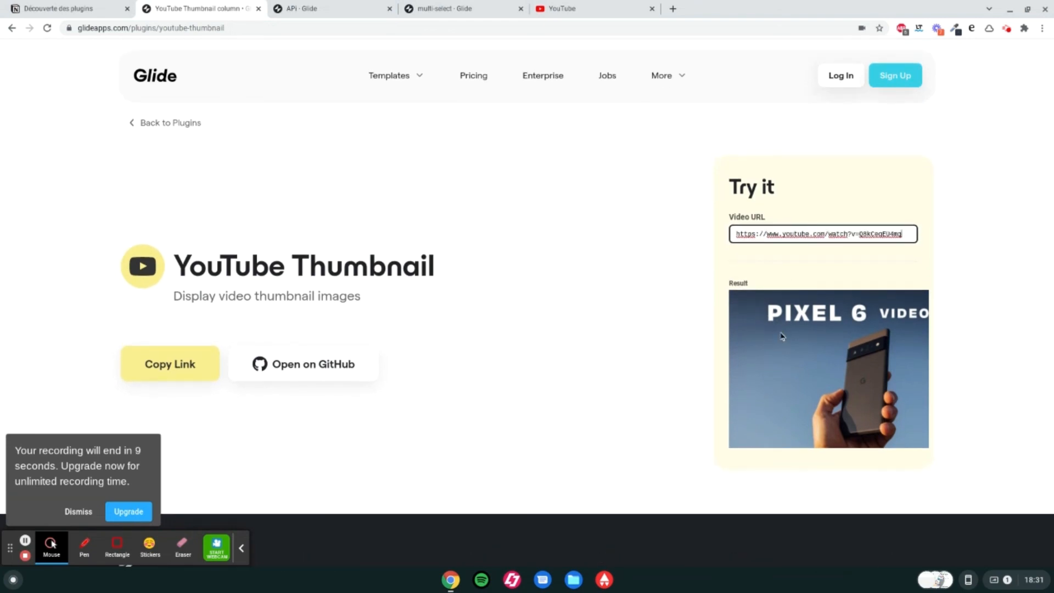